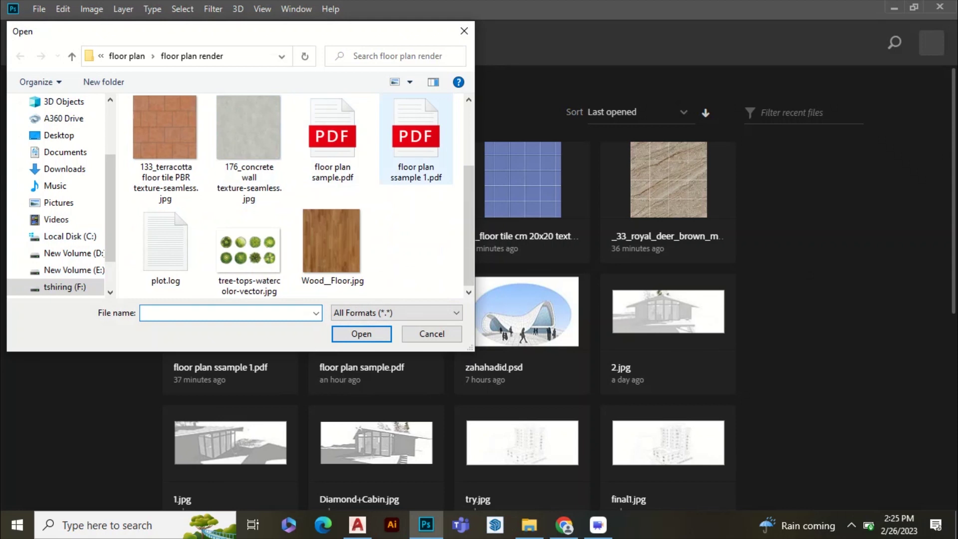
- Open floor plan ssample 1.pdf, importing its page at 300 pixels/inch in RGB Color
key("Return")
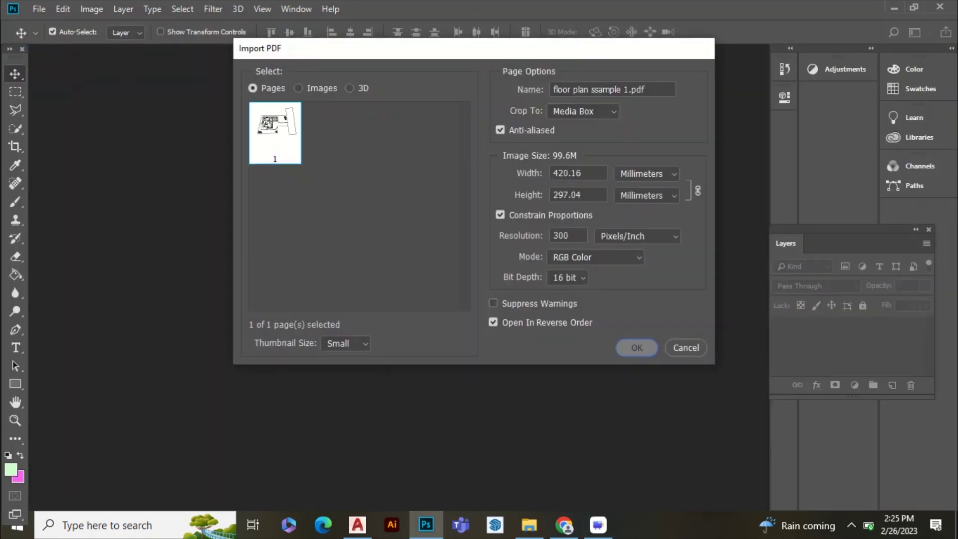
key("Return")
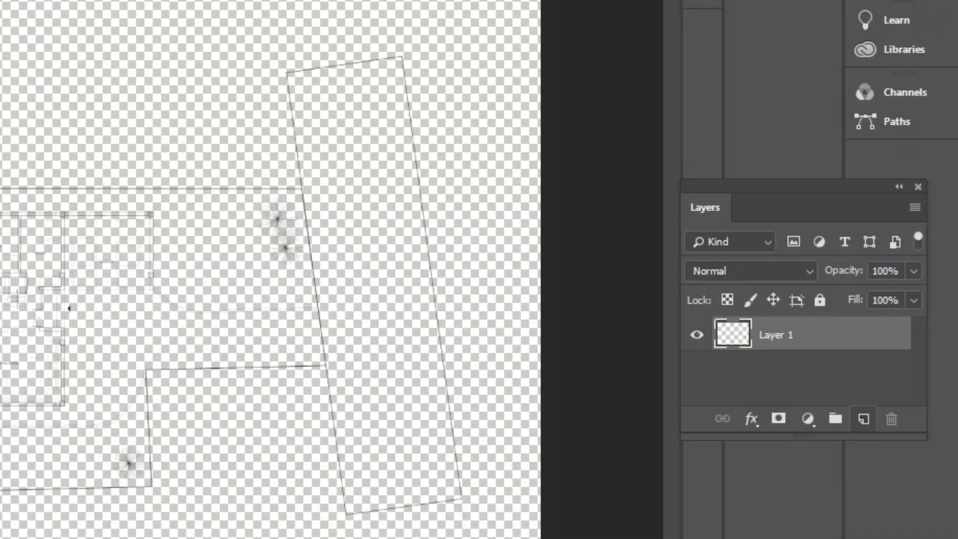
- Create a new layer, place it beneath Layer 1 and rename it bg
left_click(863, 418)
left_click_drag(776, 335, 776, 395)
double_click(776, 369)
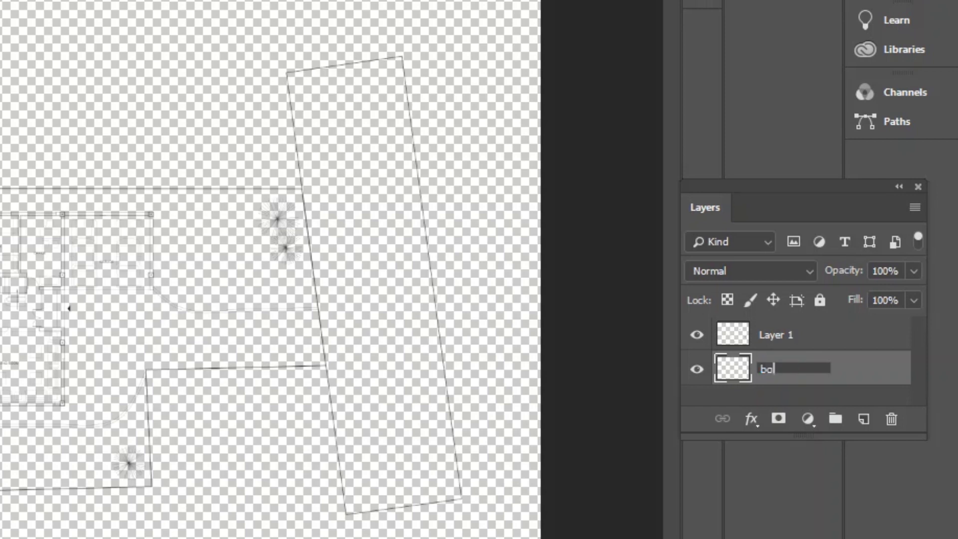
type("bg")
key("Return")
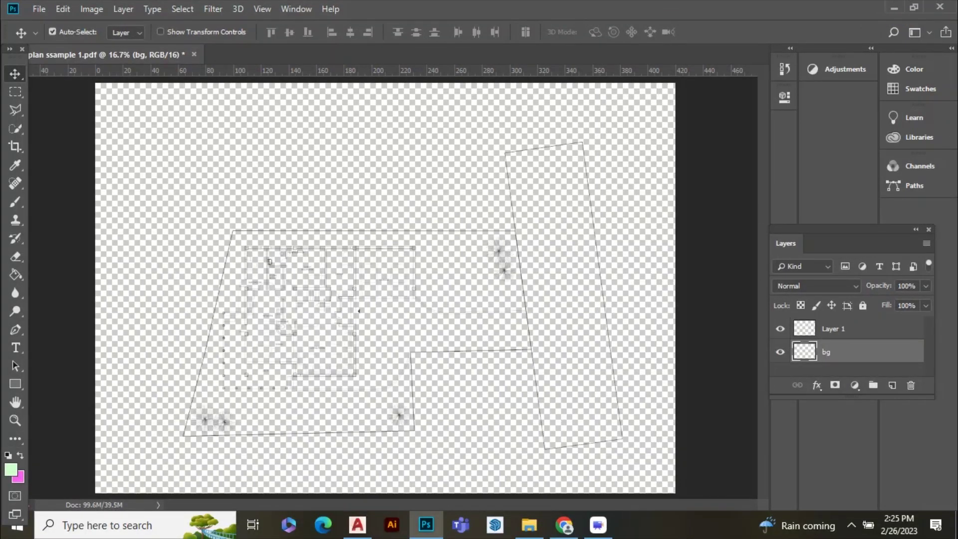
- Fill the bg layer with white (ffffff) using the Paint Bucket tool
key("g")
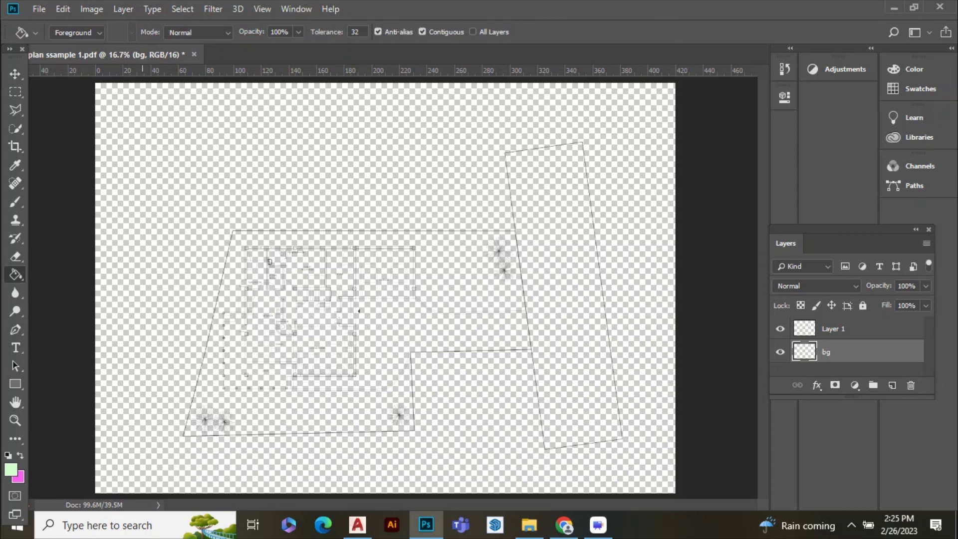
left_click(143, 199)
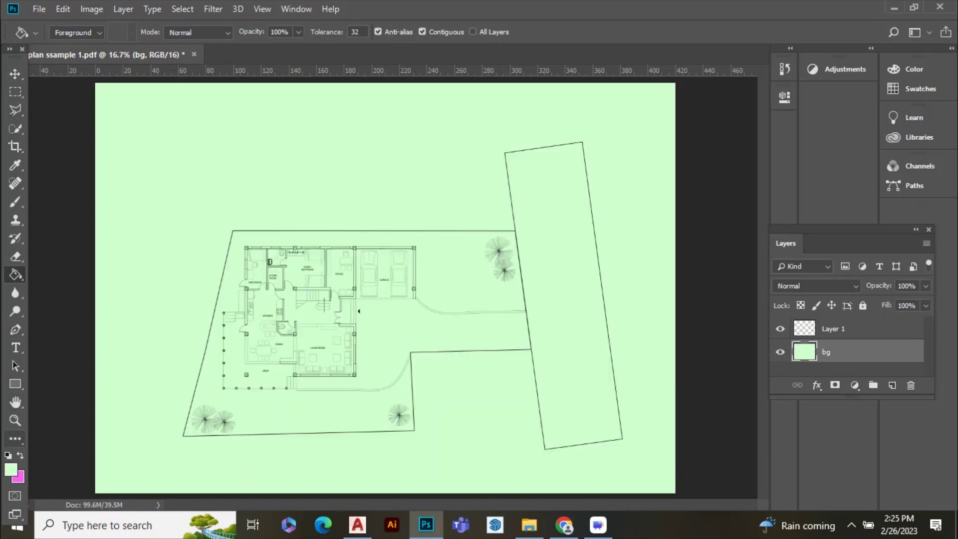
left_click(11, 469)
left_click(533, 86)
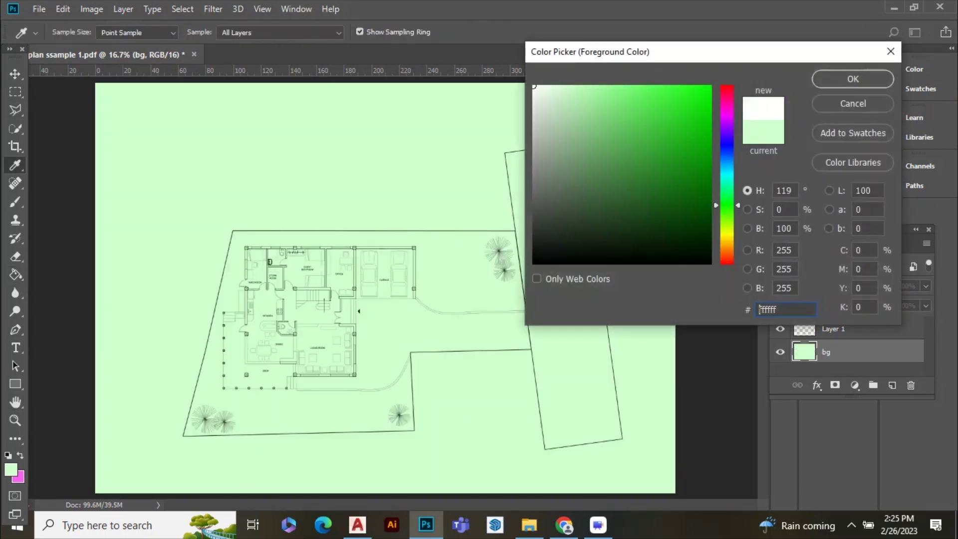
key("Return")
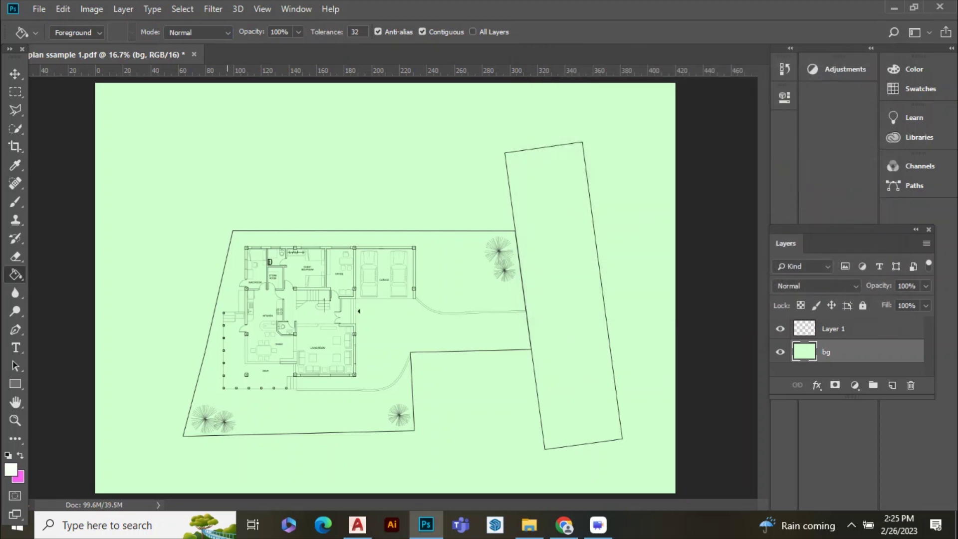
left_click(367, 311)
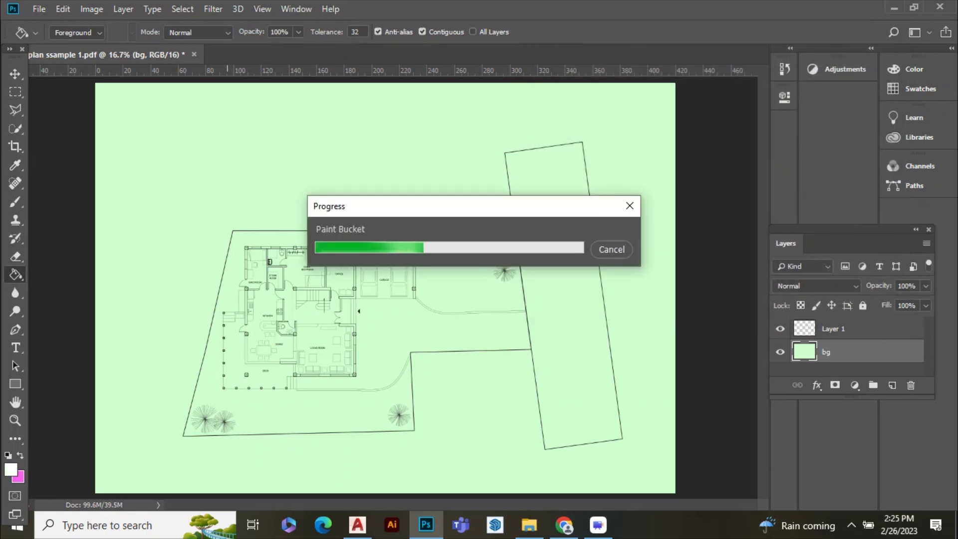
- Add a Stroke layer style with a size of 2 px to Layer 1
key("v")
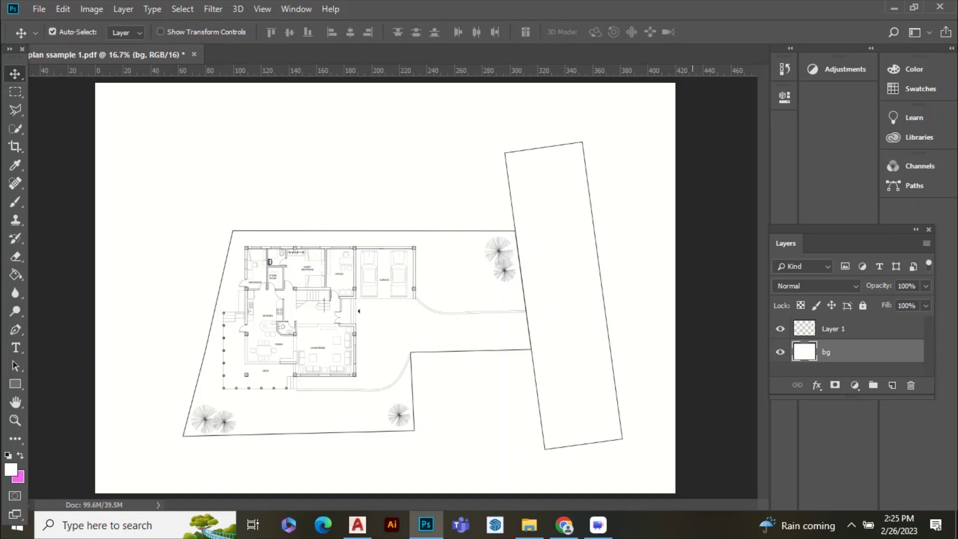
left_click(358, 310)
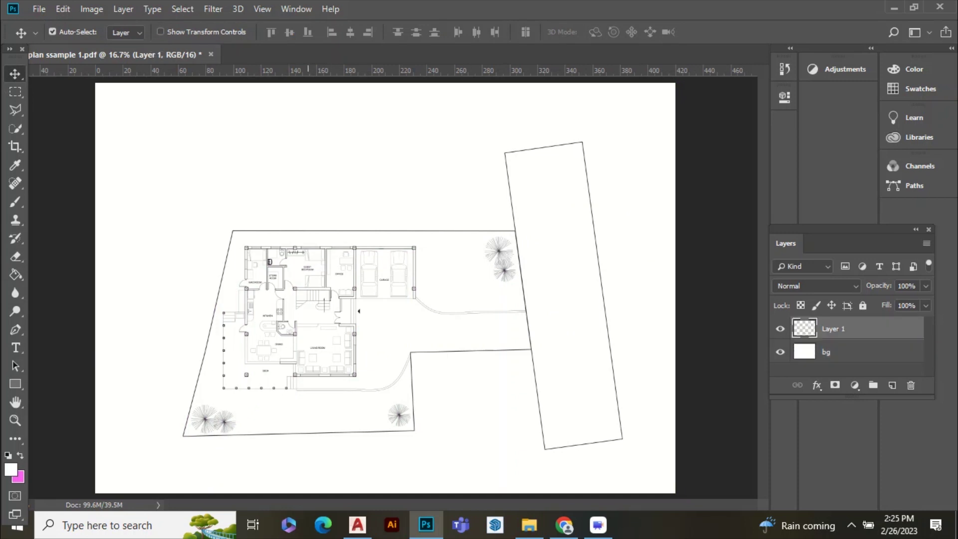
scroll(309, 392, "up", 8)
scroll(296, 344, "down", 5)
scroll(208, 382, "down", 2)
scroll(209, 382, "up", 2)
left_click(925, 285)
left_click(925, 286)
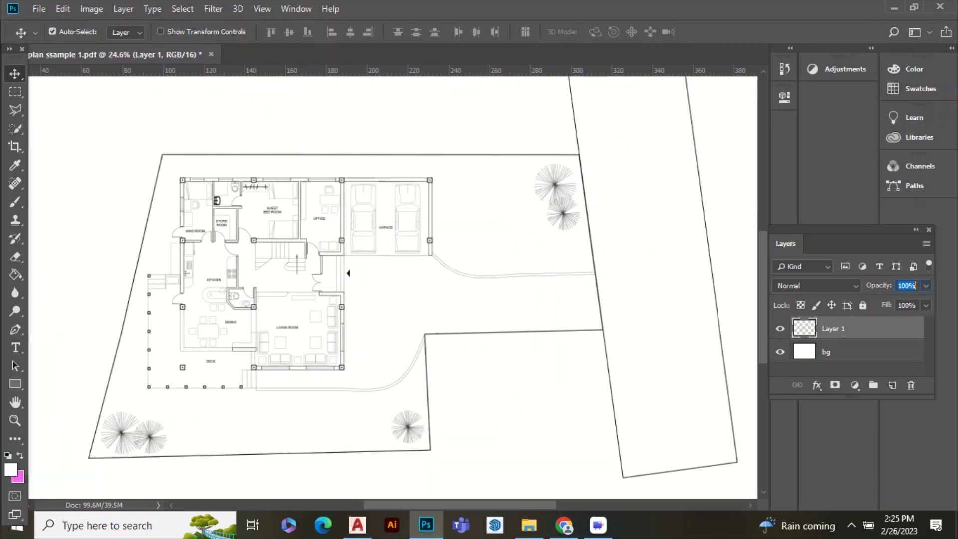
left_click(925, 286)
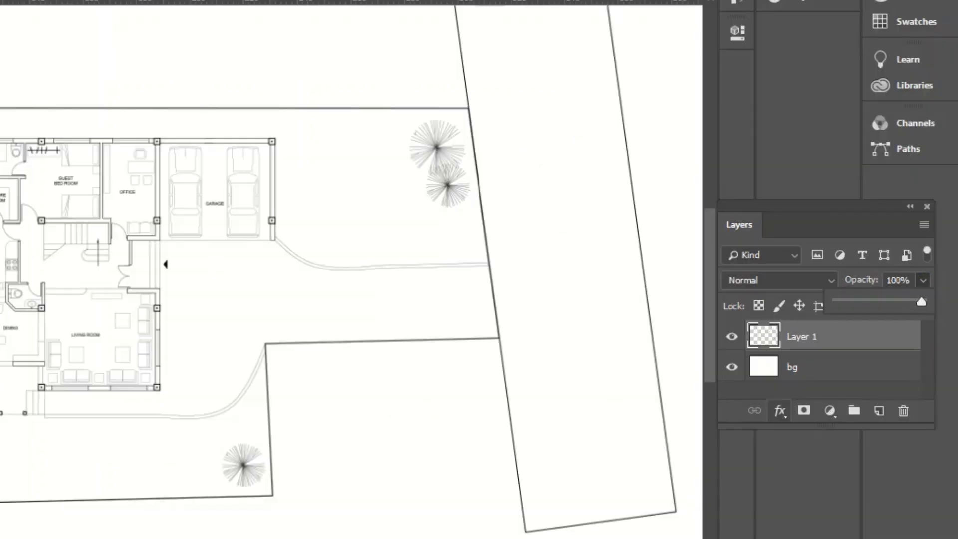
left_click(817, 384)
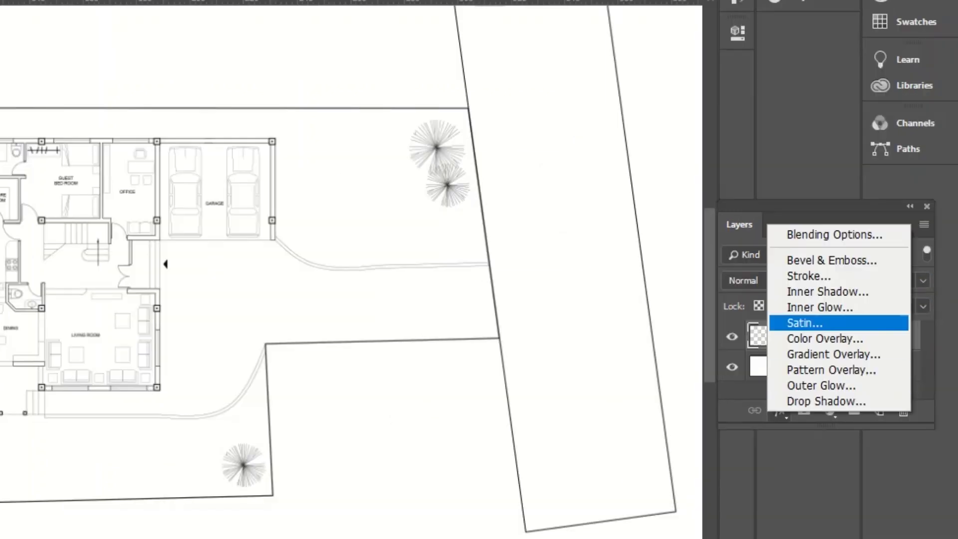
left_click(838, 282)
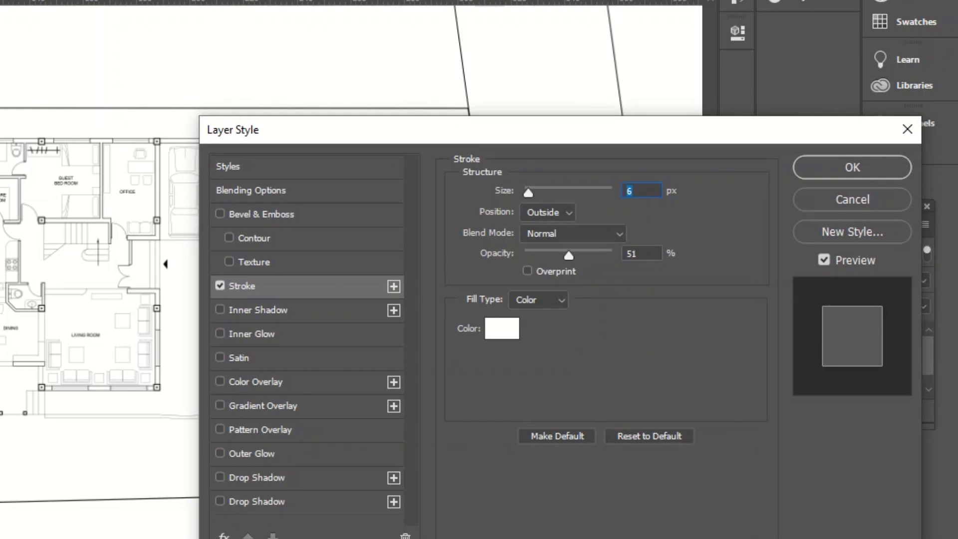
type("2")
key("Return")
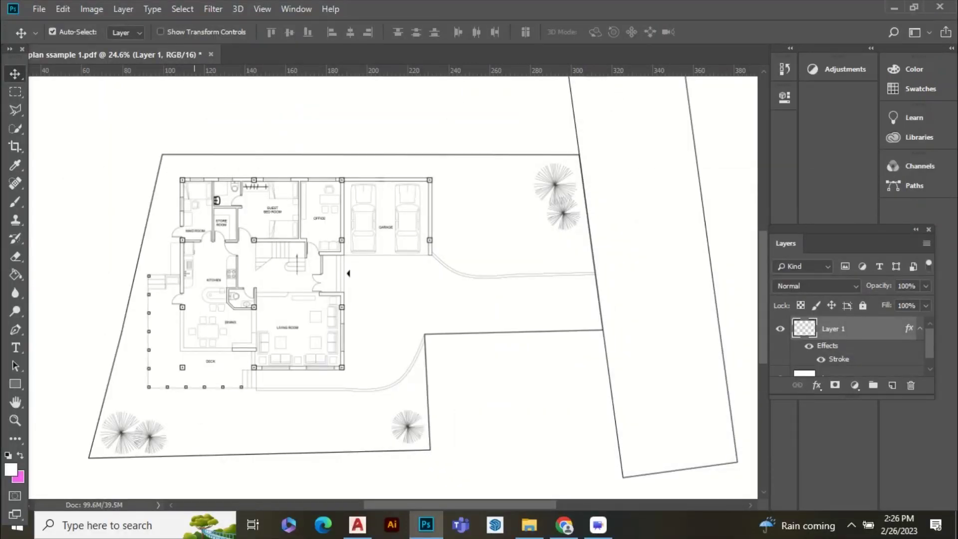
- Create a new layer above Layer 1 and name it wall
scroll(210, 188, "up", 6)
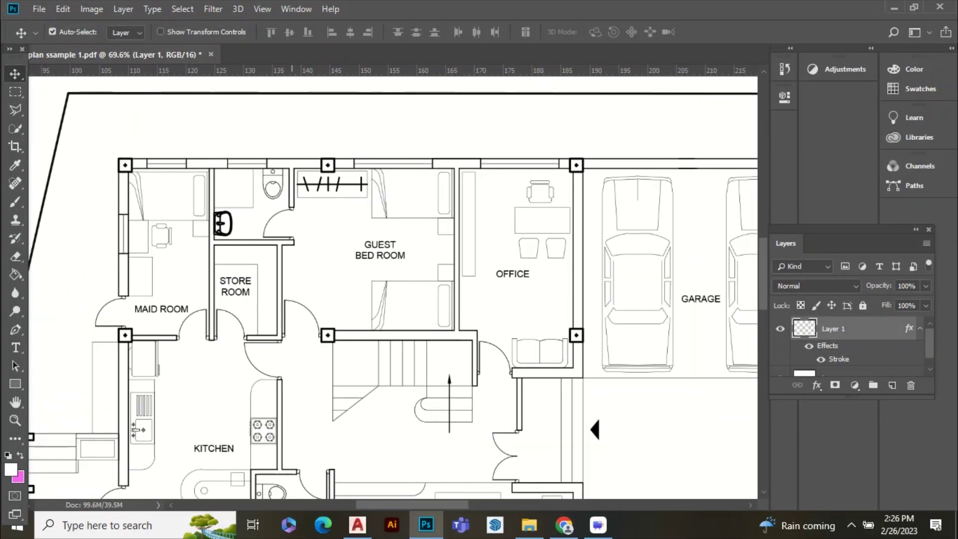
scroll(393, 288, "down", 3)
scroll(239, 348, "down", 6)
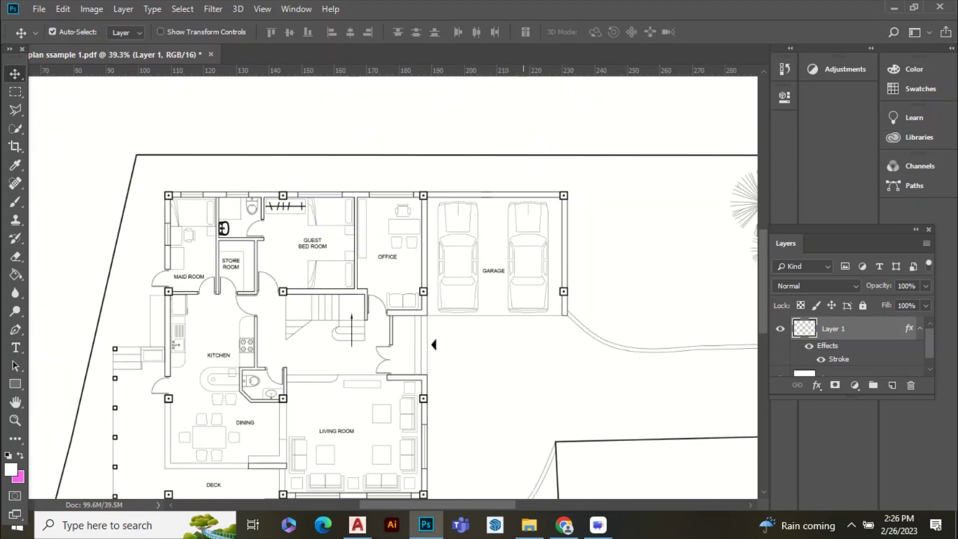
scroll(526, 229, "up", 2)
left_click(890, 416)
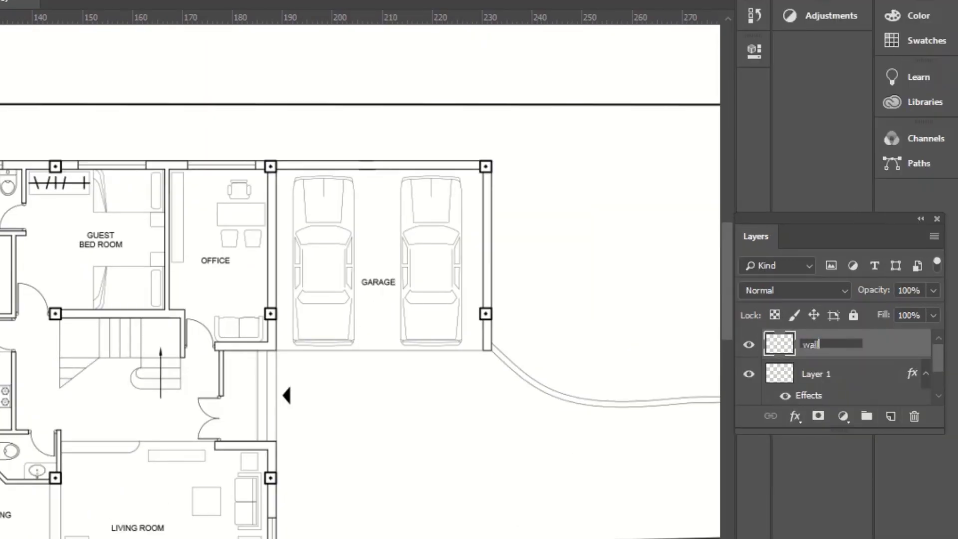
key("Return")
- On Layer 1, select the garage's upper and outer side walls and their shared corner column with the Magic Wand
left_click(816, 374)
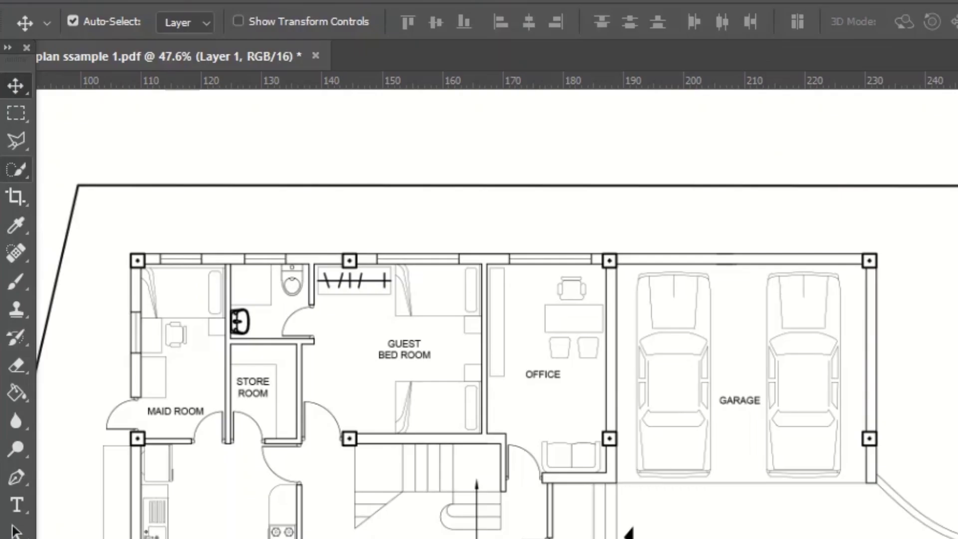
left_click(15, 128)
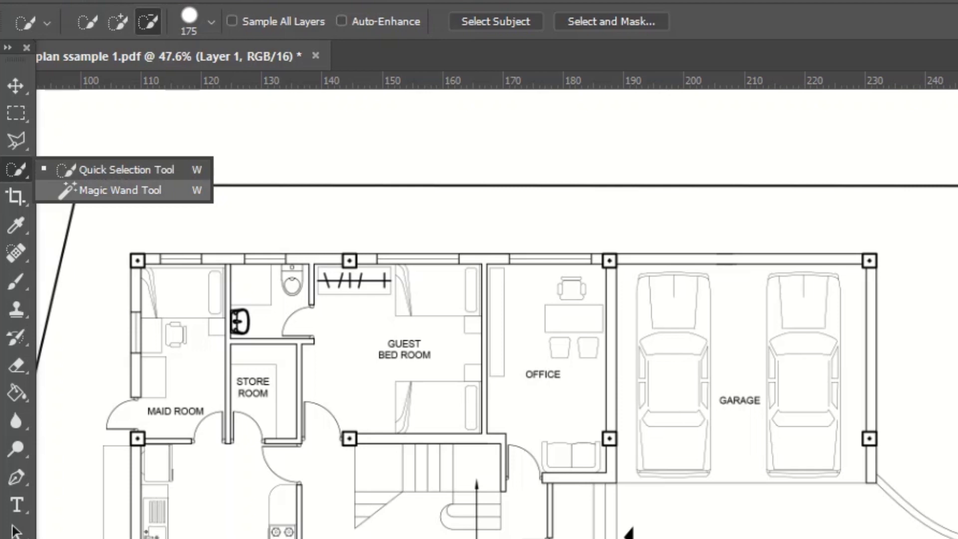
left_click(120, 190)
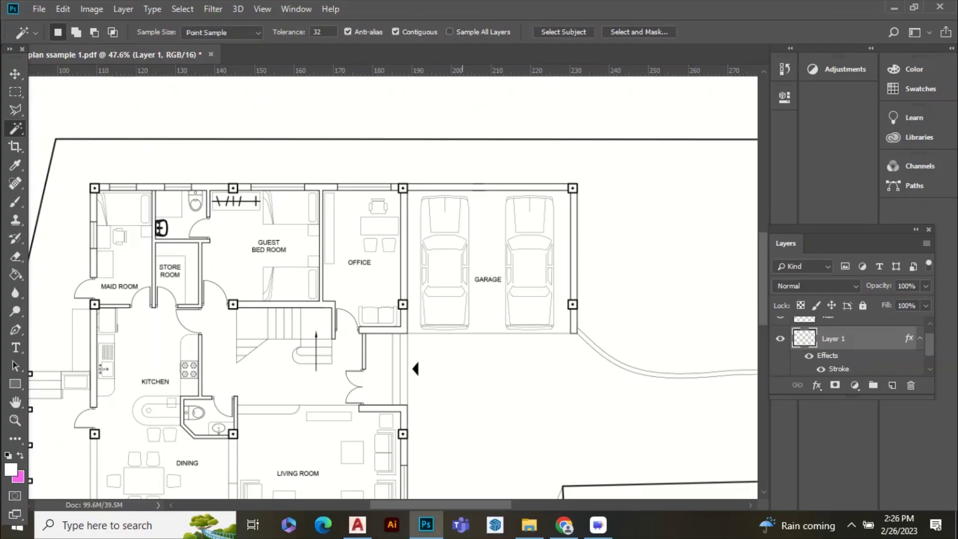
scroll(533, 191, "up", 3)
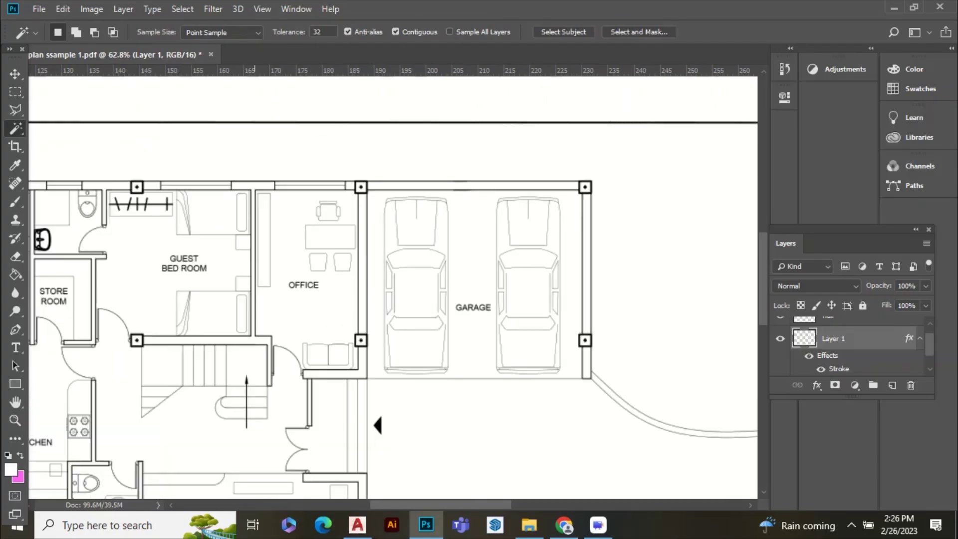
scroll(579, 193, "up", 2)
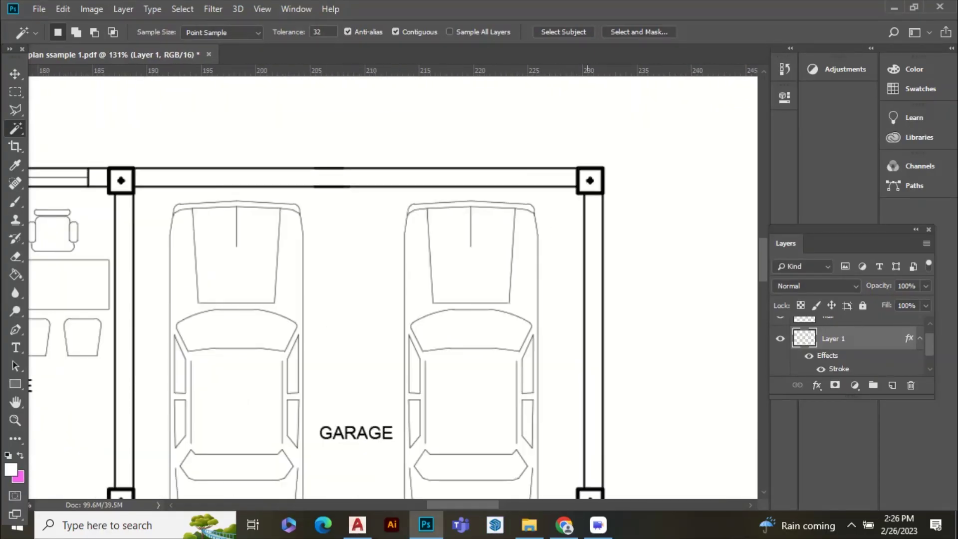
left_click(594, 225)
left_click(540, 178, "shift")
scroll(590, 180, "up", 4)
left_click(597, 173, "shift")
scroll(596, 175, "down", 5)
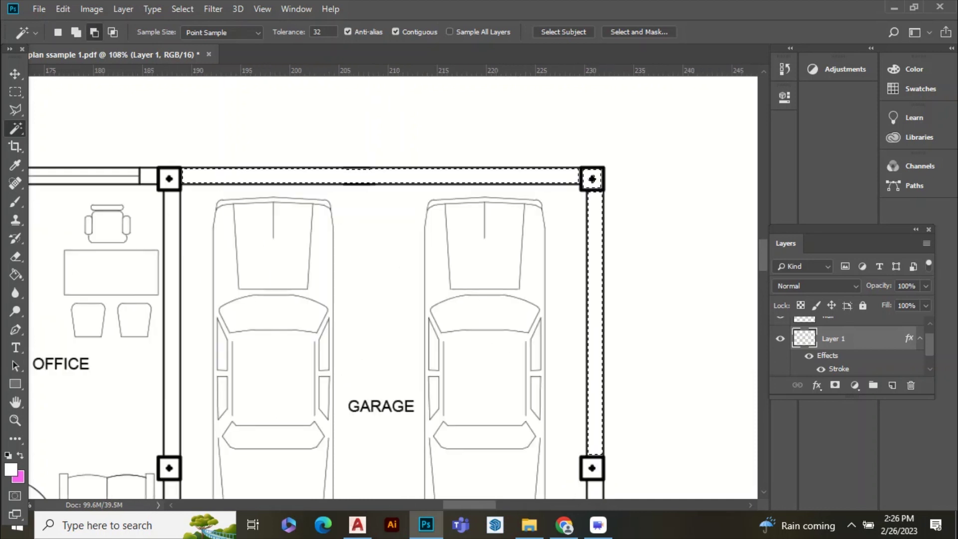
- Add the short wall segment below the garage's lower outer column to the selection
scroll(591, 279, "down", 1)
scroll(591, 279, "down", 1)
scroll(591, 279, "up", 3)
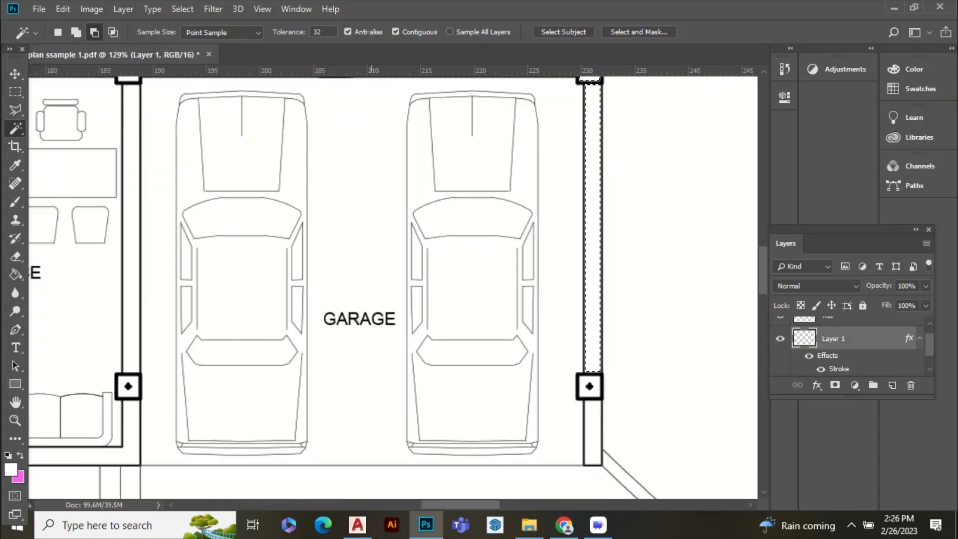
scroll(591, 424, "up", 1)
scroll(601, 389, "up", 3)
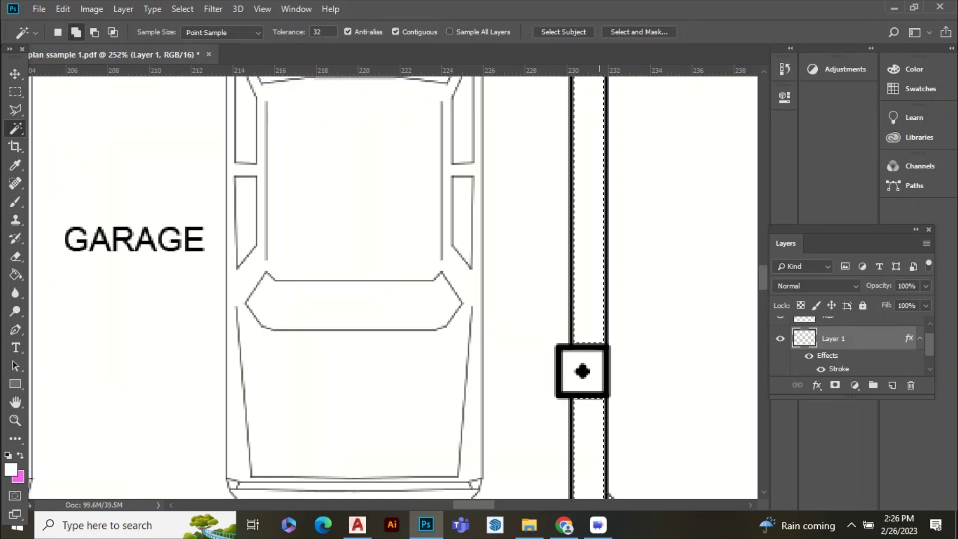
scroll(601, 372, "down", 4)
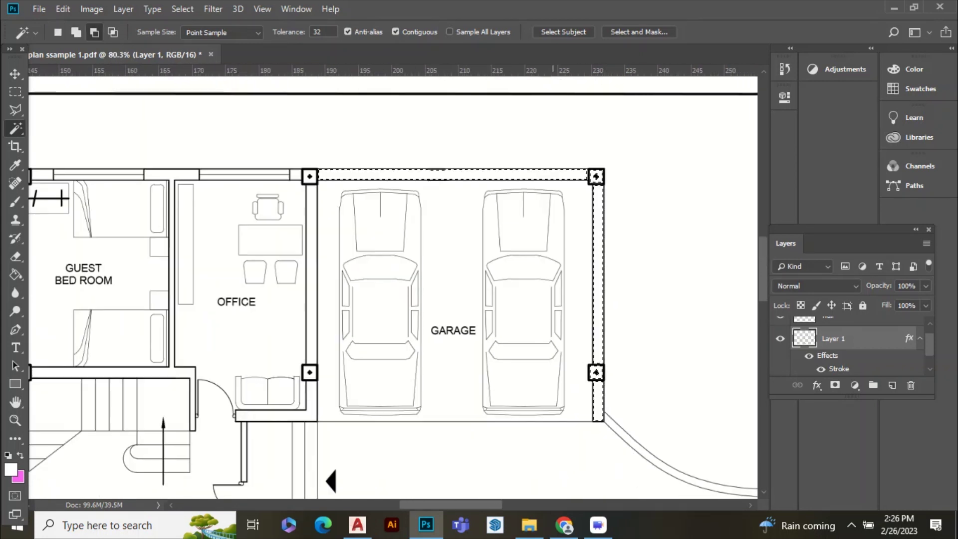
- Add the upper exterior wall segments, column and partition walls around the office and guest bedroom to the selection
scroll(310, 170, "up", 2)
scroll(307, 180, "up", 3)
scroll(384, 369, "down", 3)
scroll(408, 343, "up", 1)
scroll(410, 343, "down", 3)
scroll(433, 190, "up", 3)
scroll(434, 190, "down", 3)
scroll(229, 219, "up", 3)
left_click(528, 219, "shift")
left_click(230, 218, "shift")
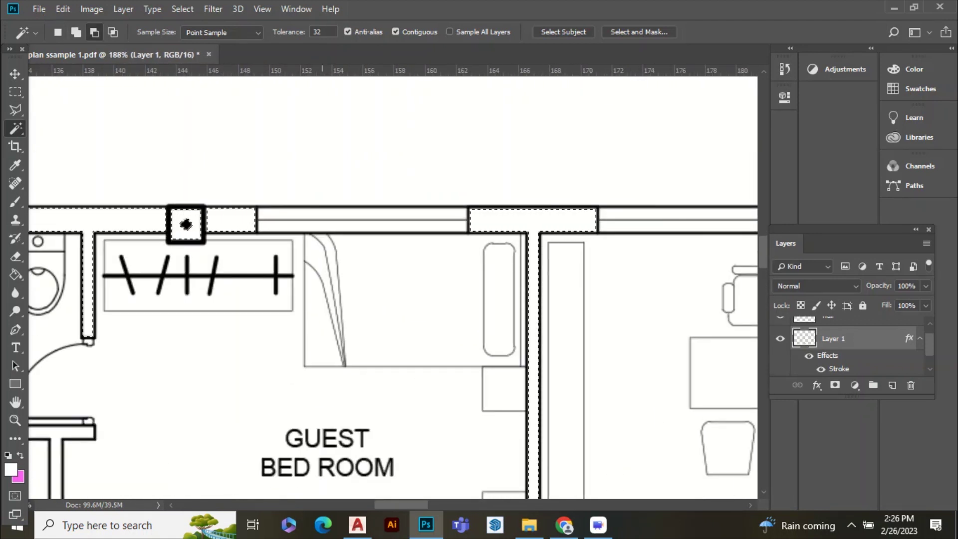
- Add the walls and columns around the maid room, store room, kitchen and small toilet to the wall selection
scroll(320, 219, "down", 3)
scroll(223, 237, "up", 2)
scroll(224, 237, "down", 3)
scroll(225, 220, "up", 3)
scroll(279, 279, "down", 3)
scroll(300, 344, "up", 3)
left_click(442, 263, "shift")
left_click(334, 399, "shift")
scroll(358, 257, "down", 4)
scroll(359, 257, "down", 3)
scroll(349, 369, "up", 3)
scroll(350, 369, "down", 3)
scroll(356, 419, "up", 4)
left_click(348, 449, "shift")
left_click(448, 397, "shift")
scroll(417, 232, "down", 4)
scroll(407, 424, "up", 3)
scroll(359, 344, "down", 4)
scroll(359, 268, "up", 5)
scroll(344, 254, "down", 5)
scroll(444, 111, "up", 4)
scroll(374, 145, "down", 6)
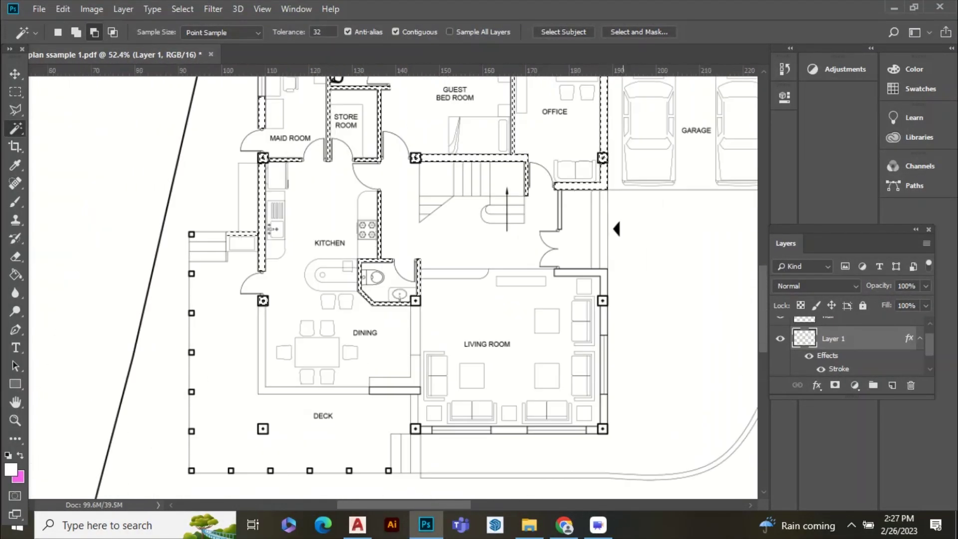
- Add the living room's exterior wall segments between the windows to the selection
scroll(618, 294, "up", 4)
left_click(581, 269, "shift")
scroll(548, 244, "down", 5)
scroll(545, 407, "up", 6)
scroll(399, 309, "down", 6)
scroll(182, 296, "up", 6)
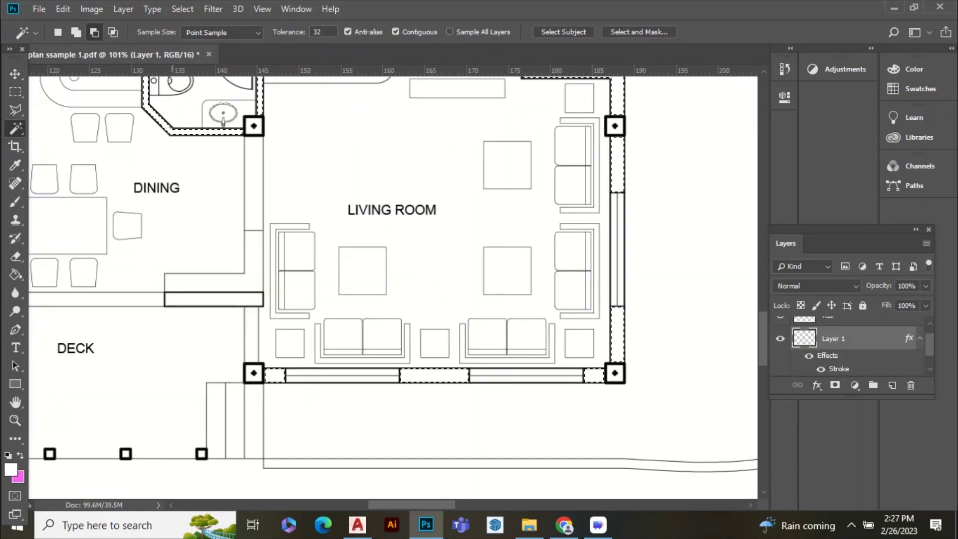
- Add the columns around the living room to the wall selection
scroll(508, 358, "down", 5)
scroll(338, 246, "up", 4)
scroll(554, 243, "down", 4)
scroll(539, 461, "up", 6)
left_click(536, 457, "shift")
scroll(538, 457, "down", 5)
scroll(546, 270, "up", 6)
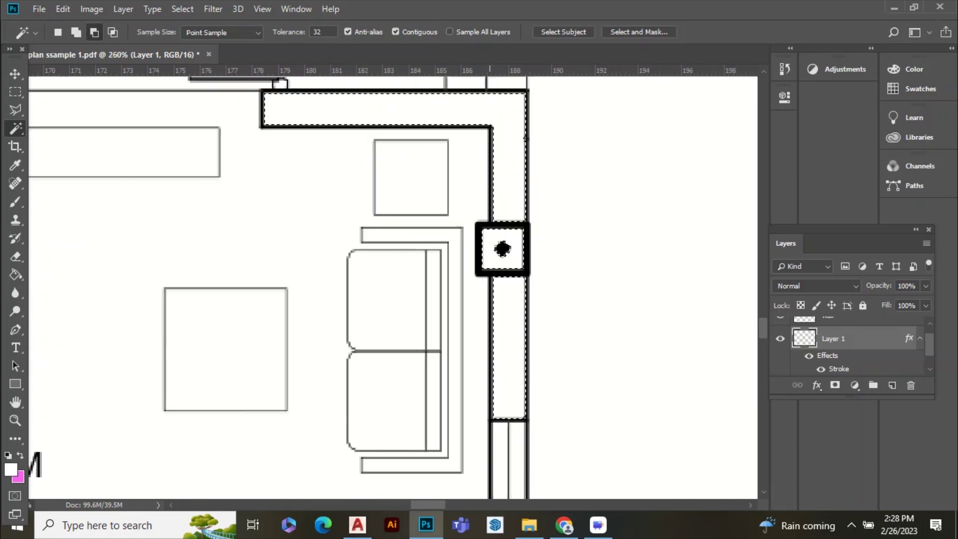
left_click(501, 218, "shift")
scroll(469, 404, "down", 7)
scroll(489, 304, "down", 2)
- Add the small posts along the deck's lower edge and the freestanding deck column to the selection
scroll(508, 155, "up", 7)
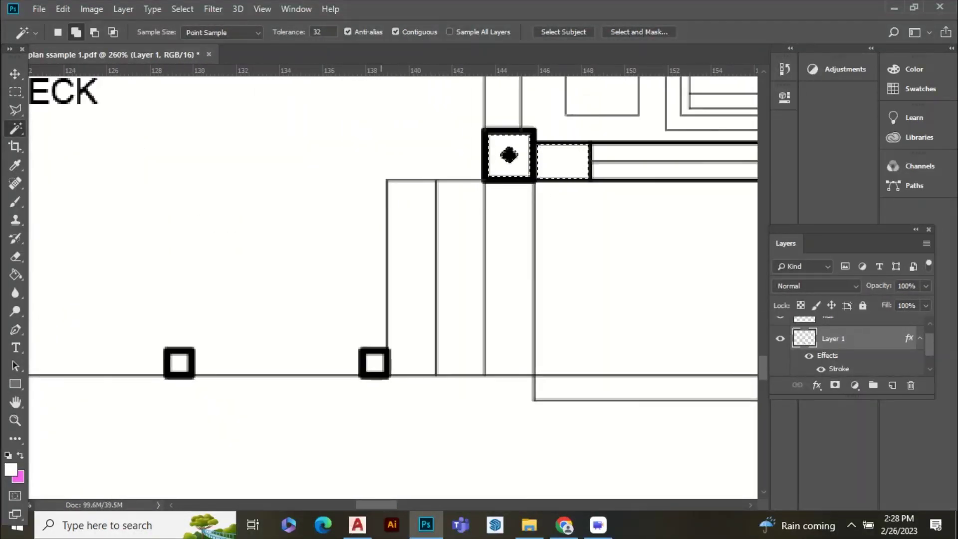
left_click(179, 363)
scroll(182, 363, "down", 4)
scroll(238, 355, "up", 4)
left_click(237, 352)
scroll(236, 352, "down", 4)
scroll(210, 352, "up", 4)
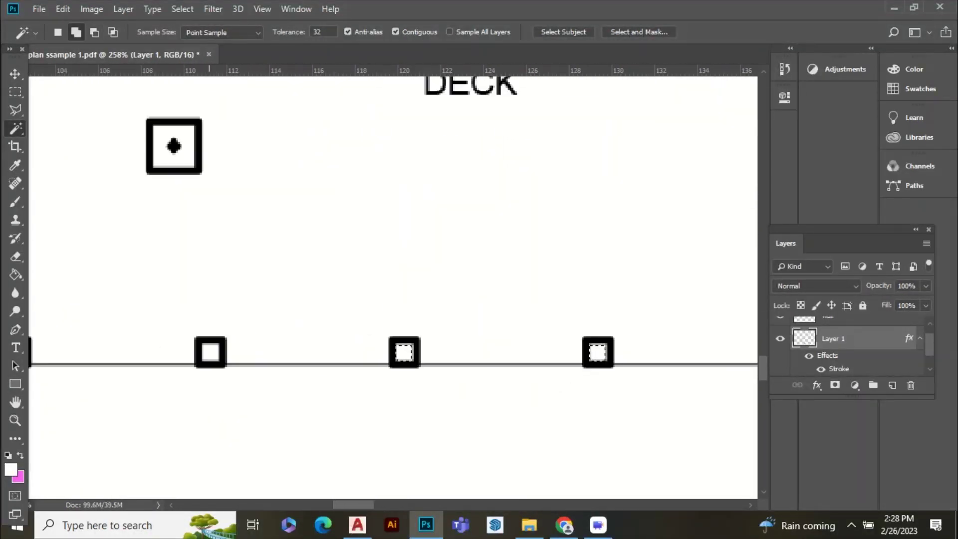
left_click(183, 156)
scroll(183, 155, "down", 4)
scroll(314, 299, "up", 4)
left_click(314, 299)
left_click(181, 299)
- Add the small posts along the deck's outer side edge, up to the steps, to the selection
scroll(211, 174, "up", 5)
left_click(211, 174)
scroll(212, 174, "down", 5)
scroll(301, 318, "up", 4)
left_click(301, 318)
scroll(301, 318, "down", 4)
scroll(303, 239, "up", 4)
left_click(303, 239)
scroll(303, 239, "down", 4)
left_click(323, 255)
scroll(331, 175, "up", 4)
scroll(393, 287, "down", 10)
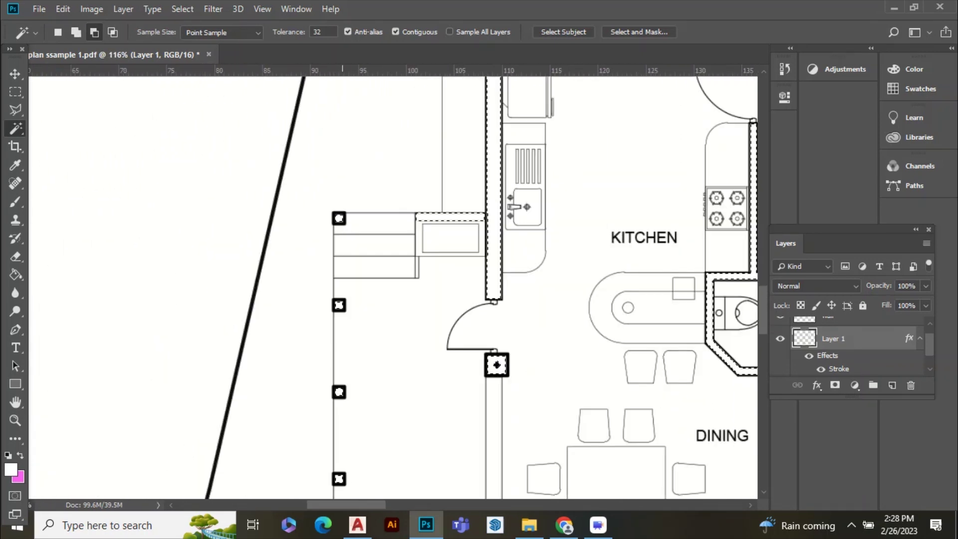
- Make the wall layer active and set the foreground colour to a near-black dark grey
scroll(340, 287, "down", 2)
scroll(484, 344, "up", 3)
scroll(381, 374, "down", 1)
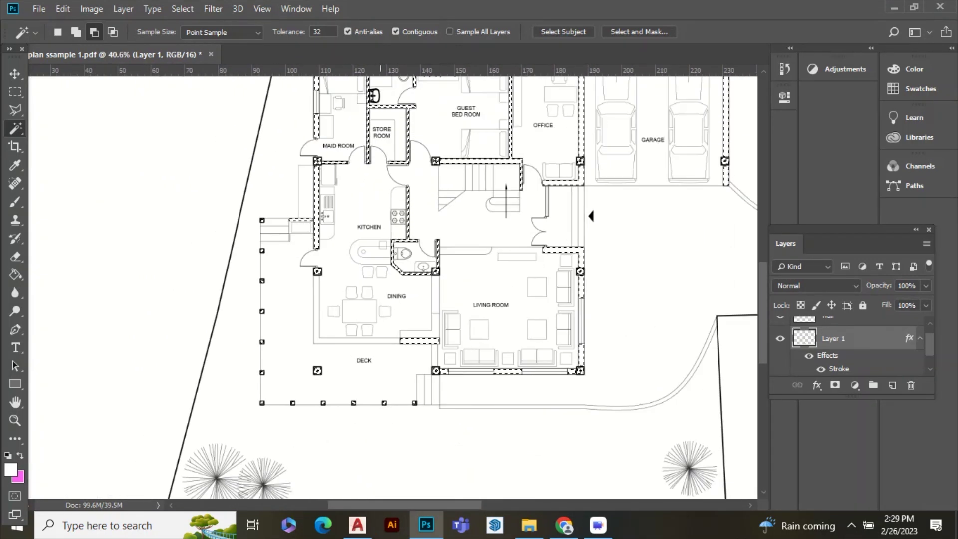
scroll(380, 377, "down", 1)
scroll(503, 124, "up", 2)
scroll(347, 165, "down", 1)
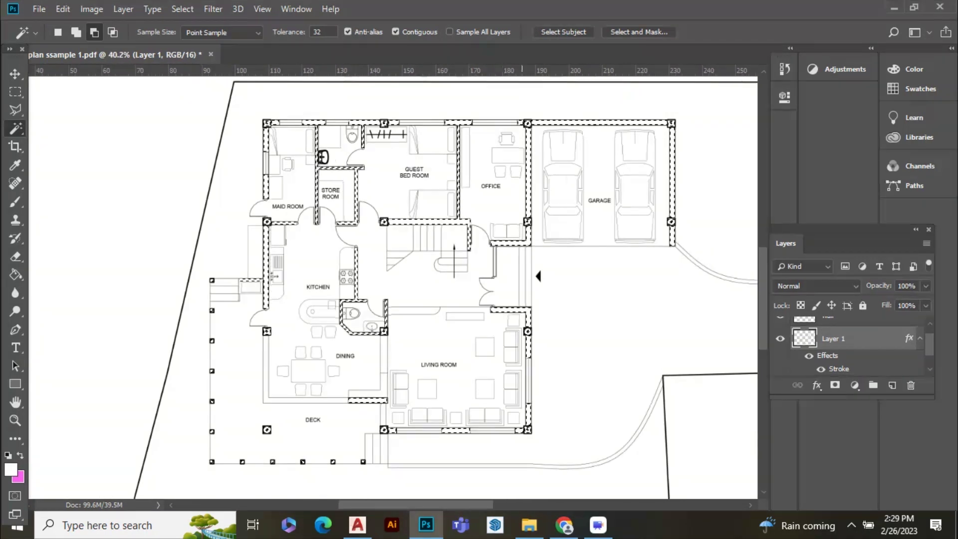
scroll(838, 369, "up", 1)
left_click(838, 351)
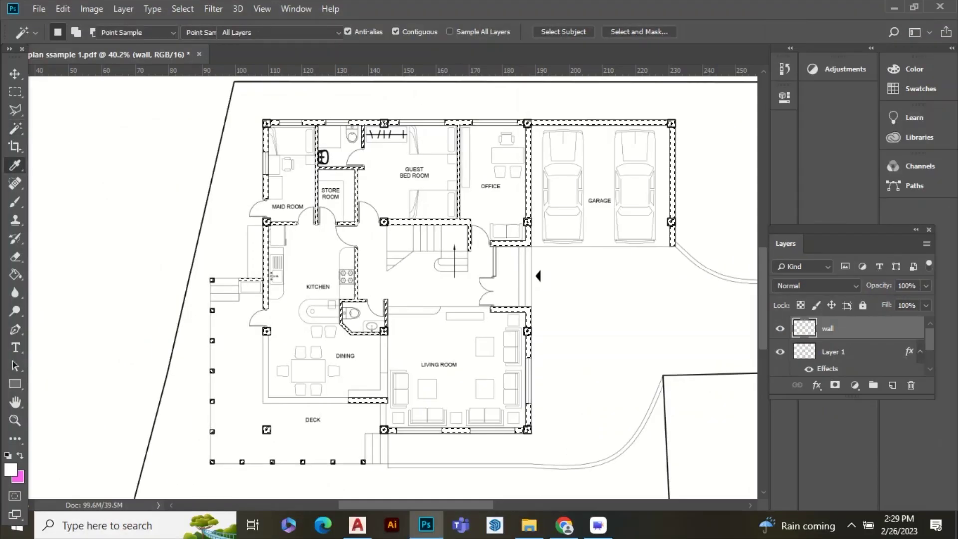
left_click(11, 469)
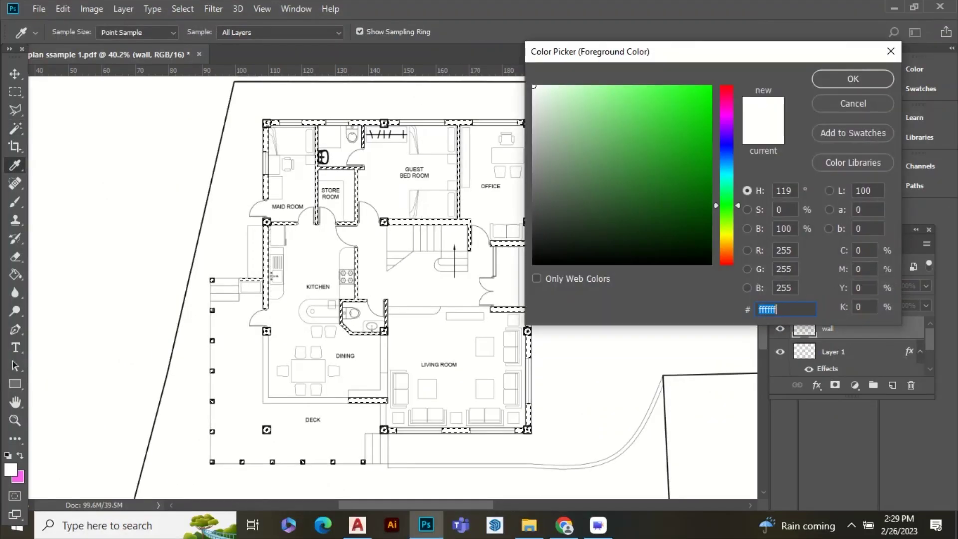
left_click(536, 231)
left_click(534, 235)
left_click(853, 79)
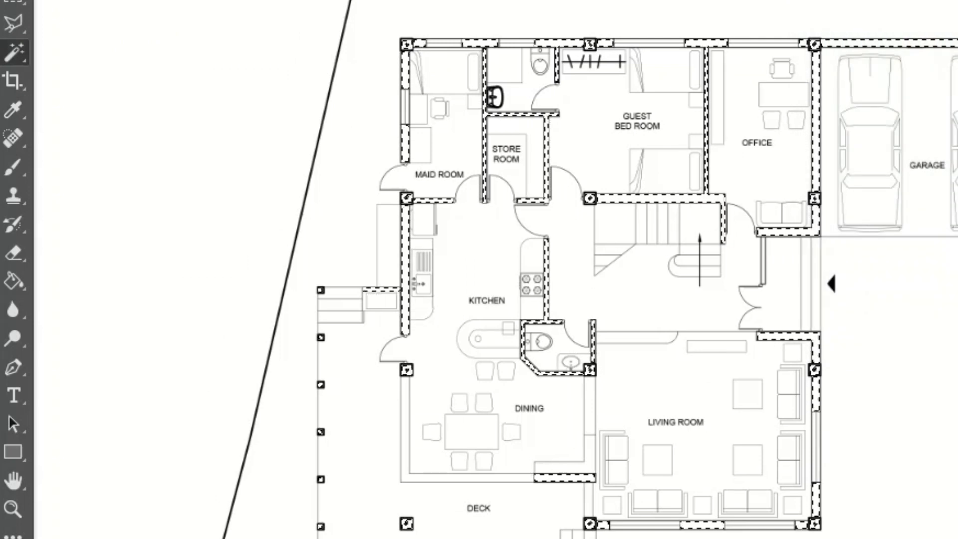
- Fill the selected walls and columns with the dark foreground colour using the Paint Bucket, and clear the selection
left_click(16, 274)
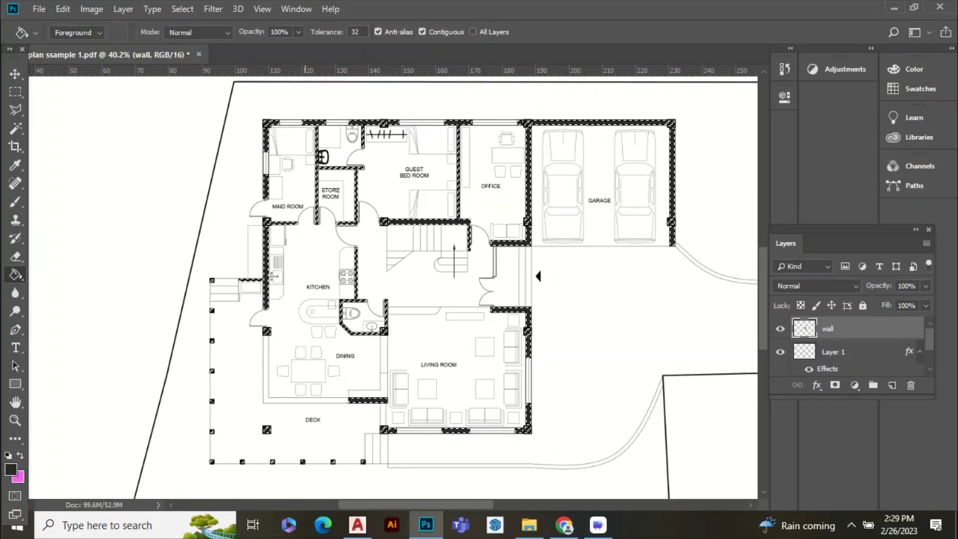
key("v")
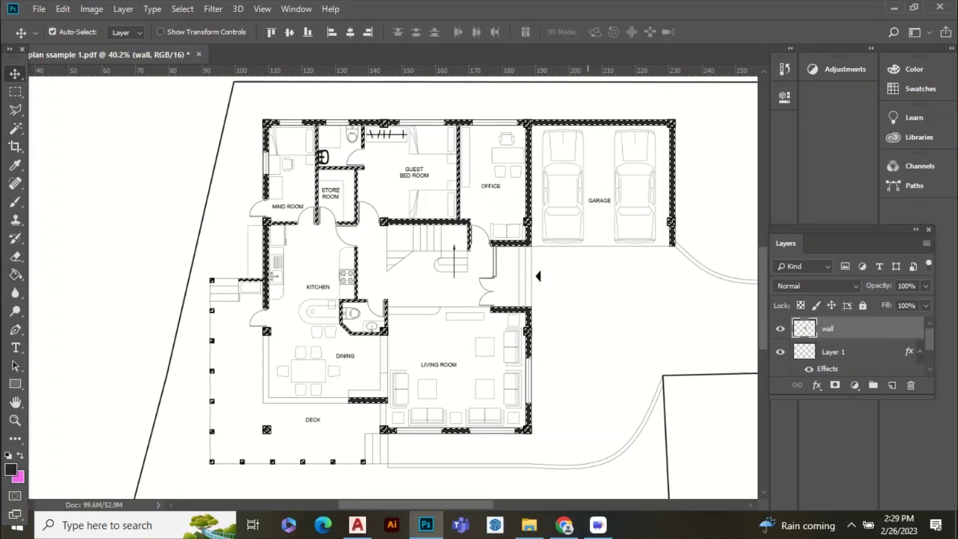
key("ctrl+d")
scroll(536, 212, "up", 5)
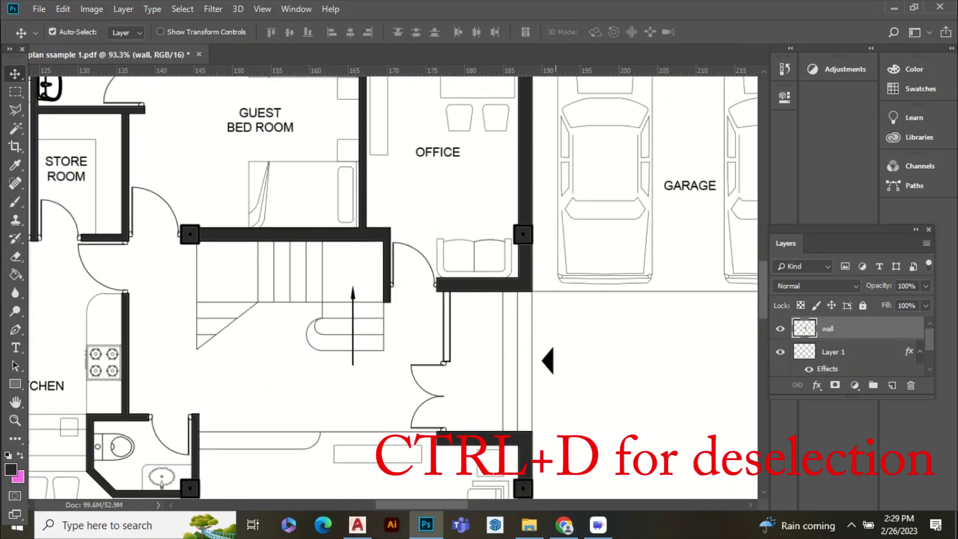
scroll(454, 236, "down", 5)
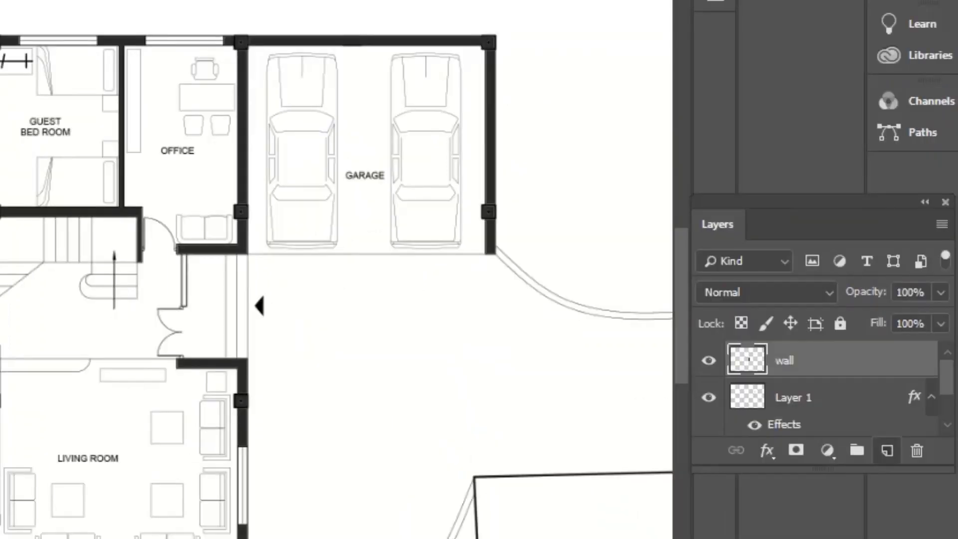
- Add a new layer above the wall layer and name it window
left_click(891, 385)
double_click(834, 328)
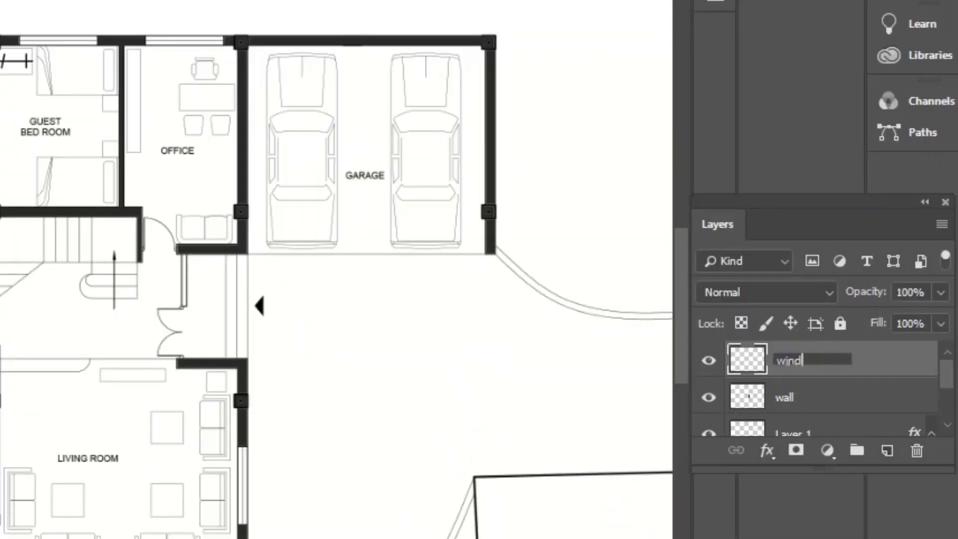
key("Return")
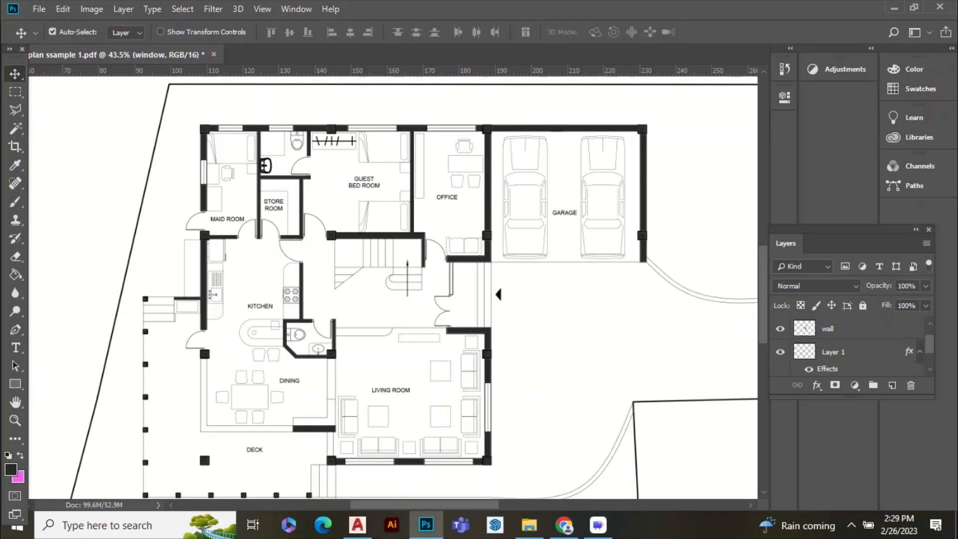
- On Layer 1, select the glazed panel beside the double entrance door with the Magic Wand
left_click(856, 352)
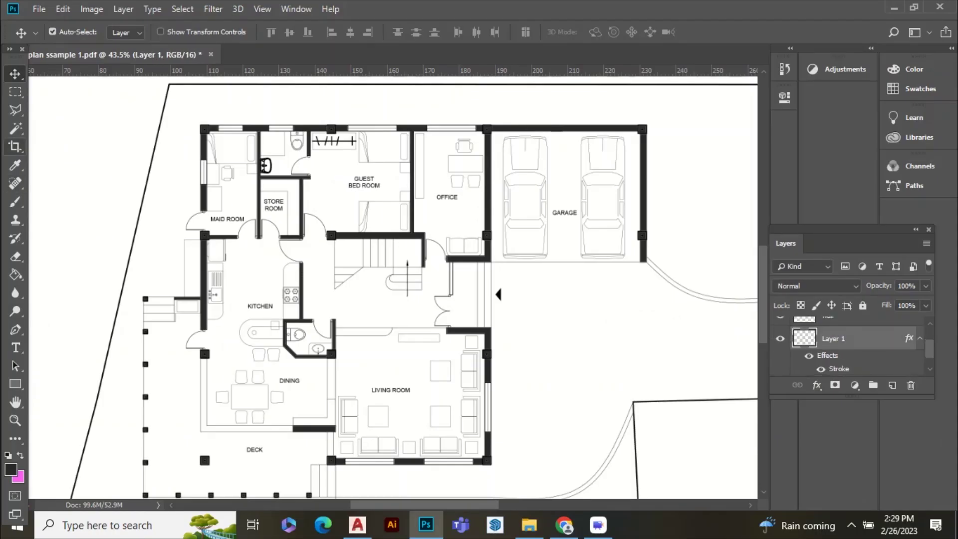
key("w")
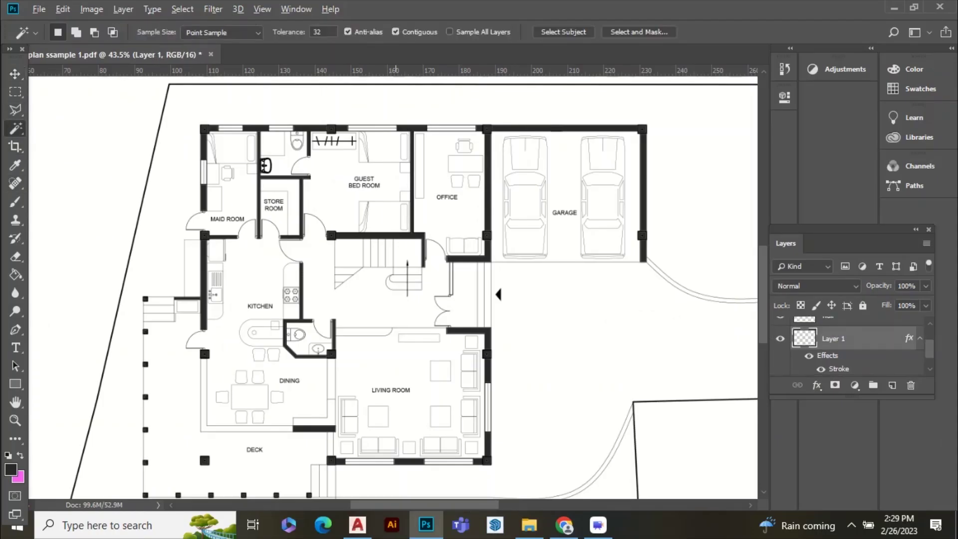
scroll(401, 355, "up", 2)
scroll(473, 264, "up", 5)
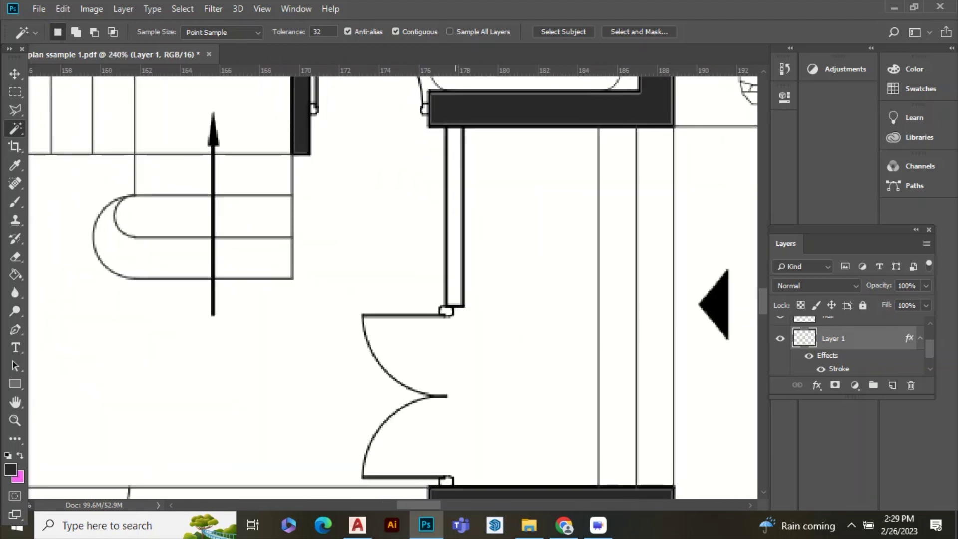
scroll(542, 165, "down", 5)
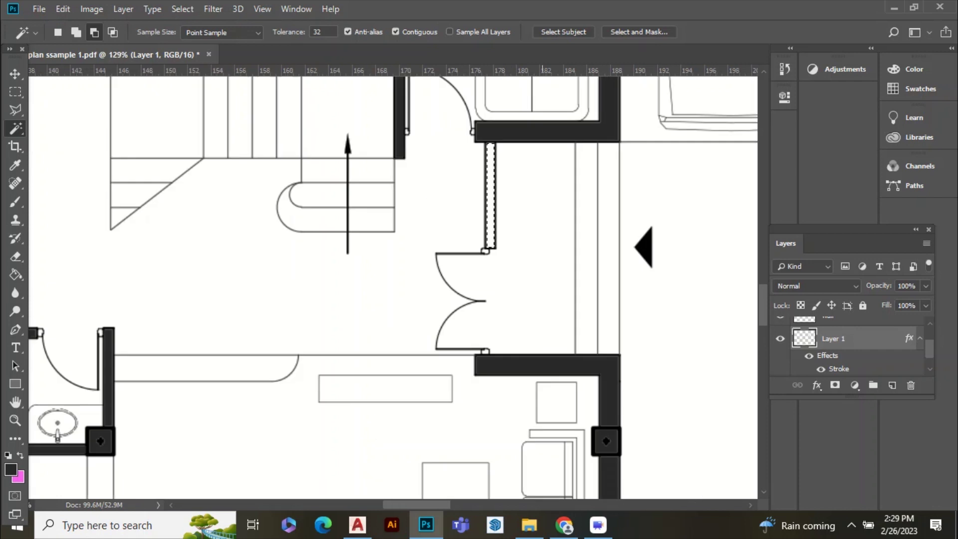
- Add both panes of each living room window, on the side wall and the lower wall, to the selection
scroll(567, 349, "up", 4)
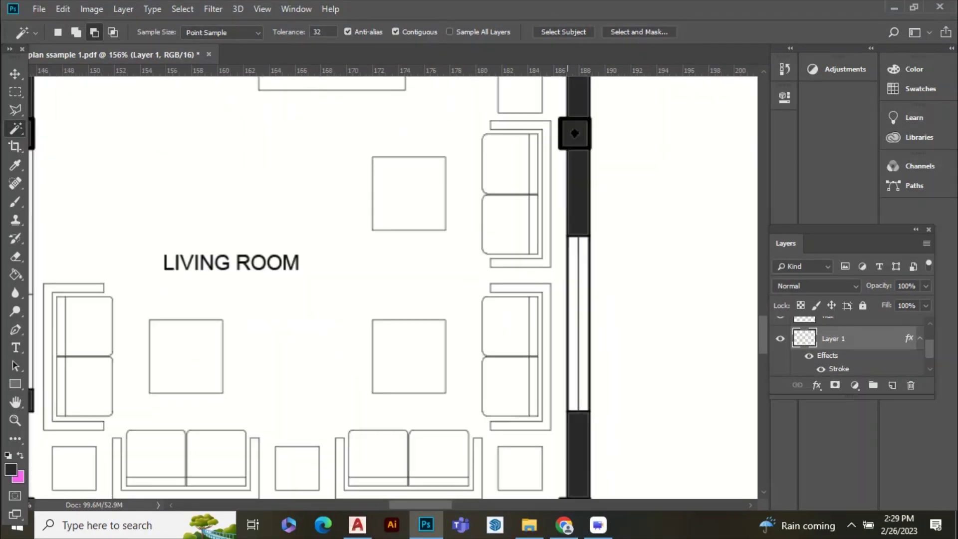
left_click(592, 319)
scroll(592, 324, "down", 4)
scroll(543, 424, "up", 4)
left_click(601, 352)
left_click(604, 332)
scroll(604, 329, "down", 3)
scroll(344, 329, "up", 3)
left_click(370, 333)
left_click(370, 353)
- Add the glazing between the living room and the deck and the glazing around the dining area to the selection
scroll(370, 352, "down", 4)
scroll(389, 309, "up", 3)
left_click(391, 314)
left_click(224, 266)
- Add both panes of the maid room's side window and upper window to the selection
scroll(224, 268, "down", 4)
scroll(136, 250, "up", 2)
scroll(272, 279, "down", 4)
scroll(241, 159, "up", 5)
left_click(236, 192, "shift")
left_click(247, 195, "shift")
scroll(244, 197, "down", 4)
scroll(275, 125, "up", 4)
left_click(305, 126, "shift")
left_click(309, 139, "shift")
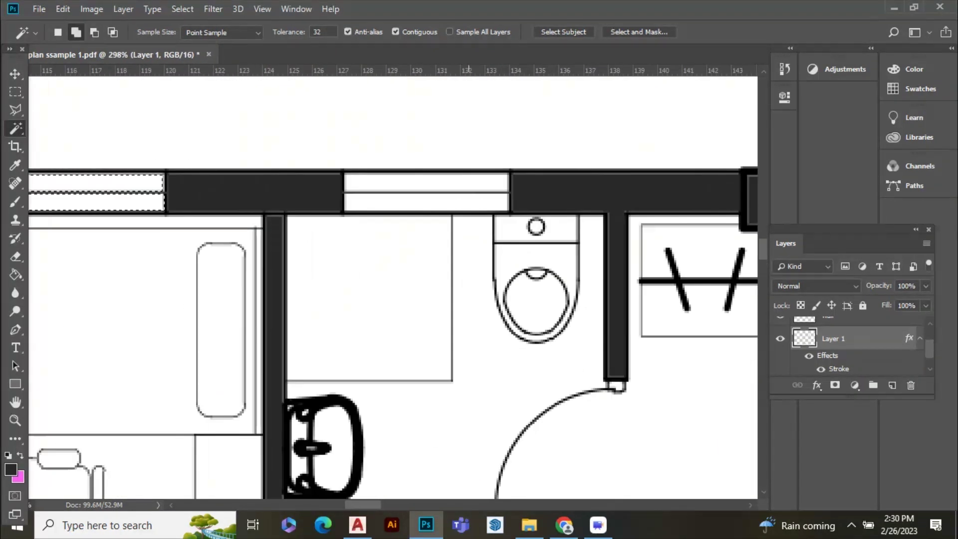
- Add the panes of the bathroom, guest bedroom and office windows along the upper wall to the selection
left_click(468, 183, "shift")
left_click(468, 202, "shift")
scroll(468, 202, "down", 4)
scroll(581, 199, "up", 4)
left_click(581, 193, "shift")
left_click(581, 212, "shift")
scroll(581, 212, "down", 4)
scroll(643, 205, "up", 4)
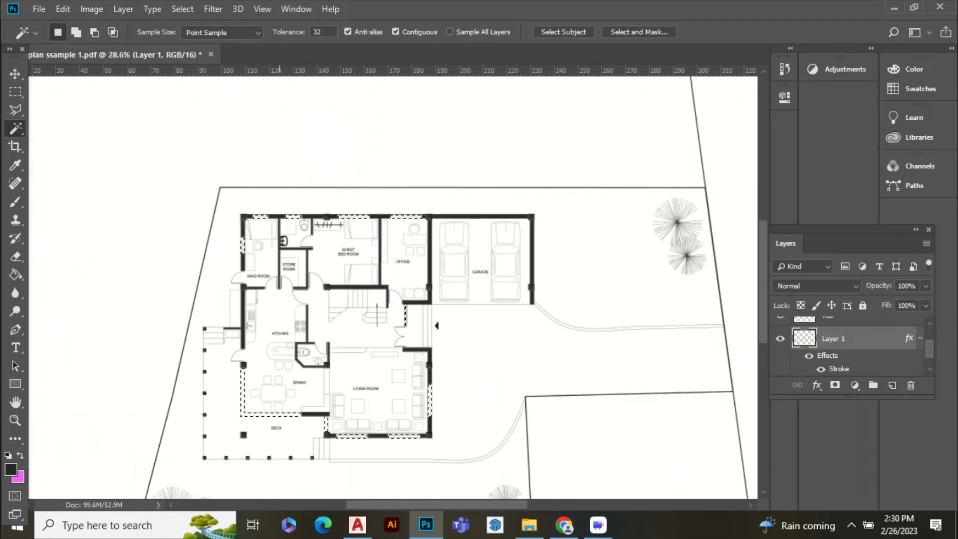
- Make the window layer active and set the foreground colour to light blue 54aeec
scroll(833, 340, "up", 2)
left_click(834, 329)
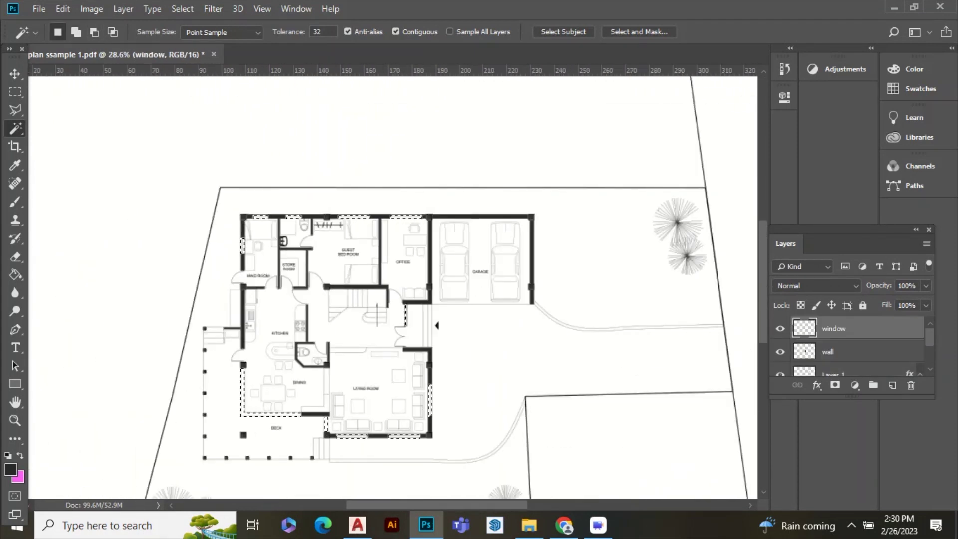
left_click(11, 469)
left_click(727, 161)
type("49a7e9")
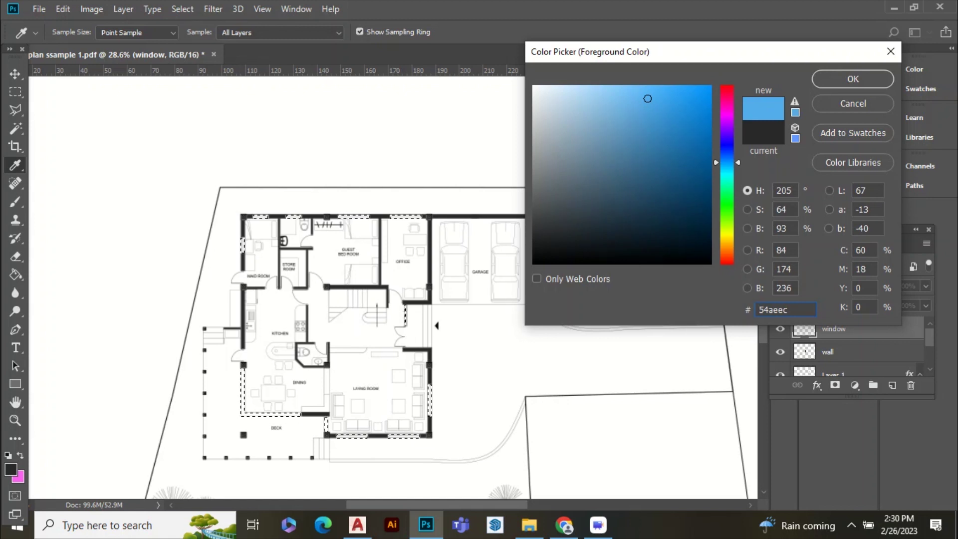
key("Return")
- Fill all the selected window areas with the blue foreground colour using the Paint Bucket
left_click(15, 274)
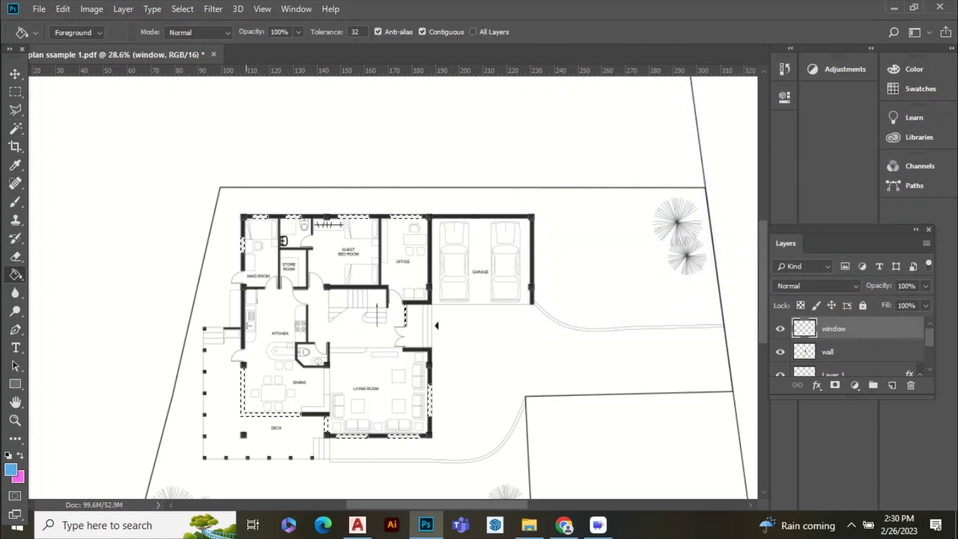
left_click(243, 391)
scroll(417, 412, "up", 3)
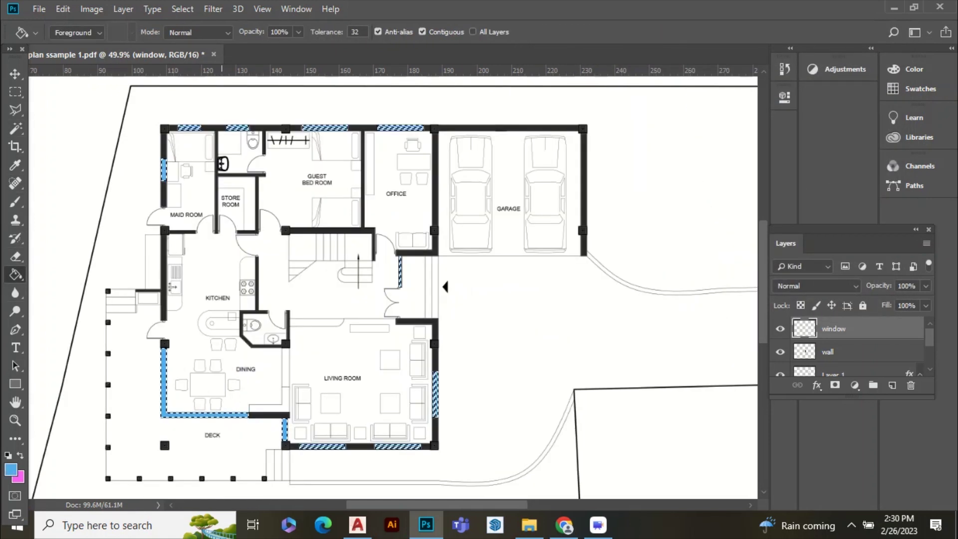
scroll(445, 286, "up", 4)
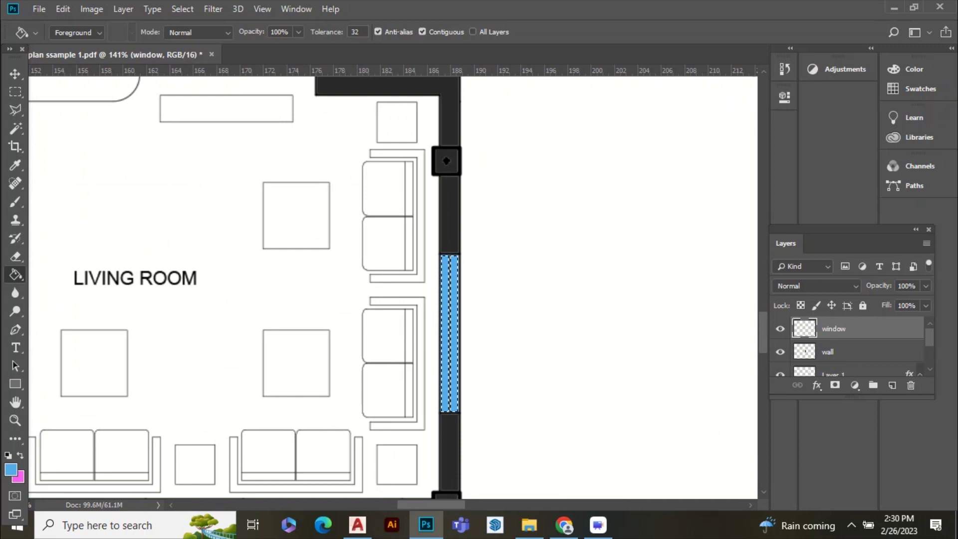
- Reduce the window layer's opacity to 62% and clear the window selection
left_click(925, 286)
left_click_drag(927, 302, 900, 301)
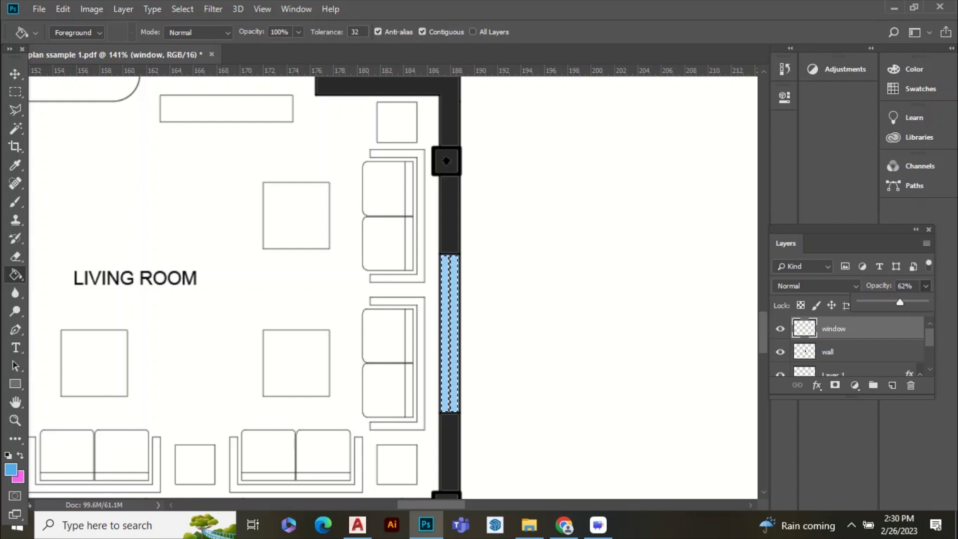
left_click(412, 299)
key("ctrl+d")
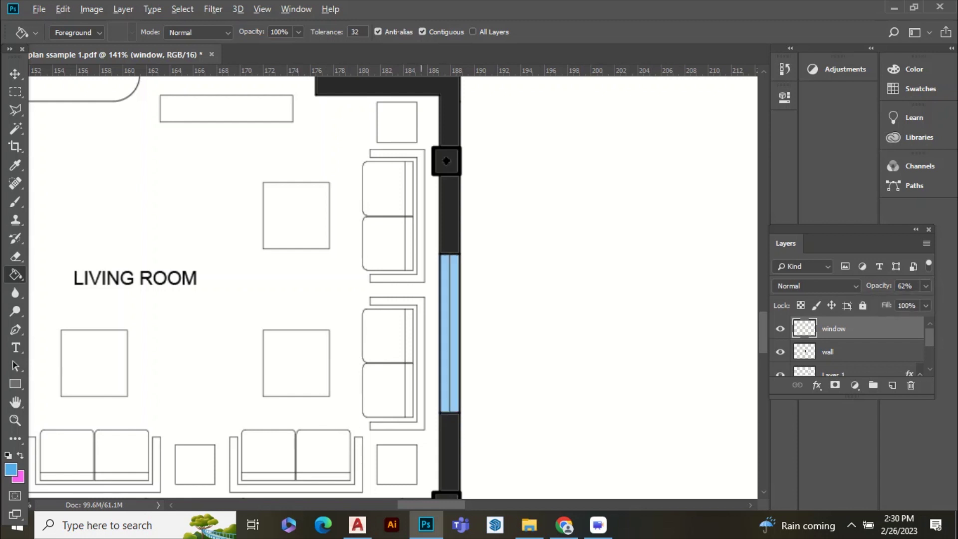
scroll(454, 351, "down", 7)
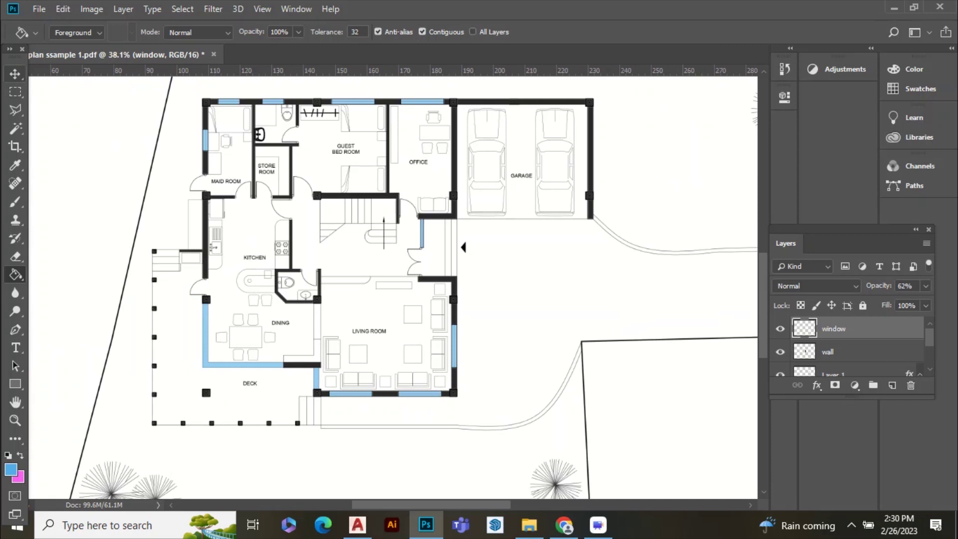
key("v")
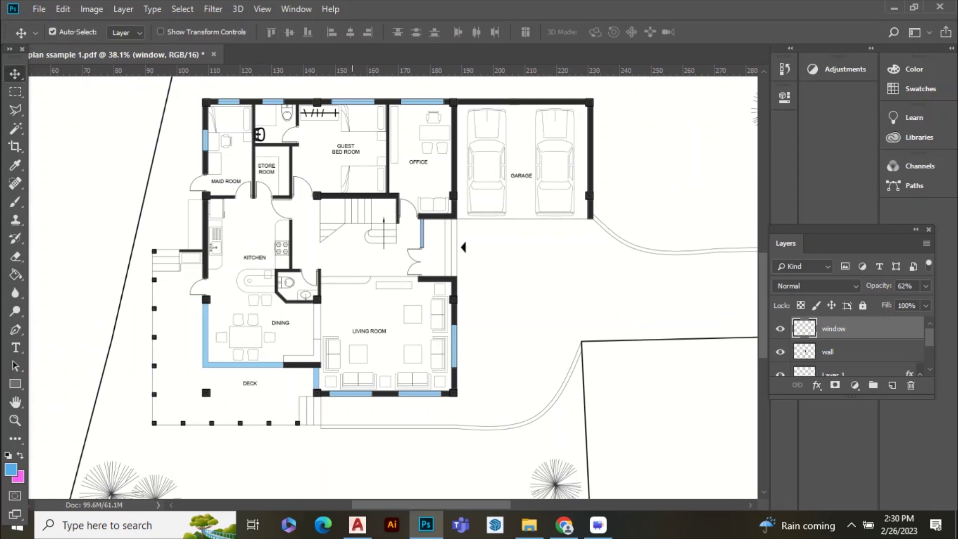
scroll(353, 257, "down", 1)
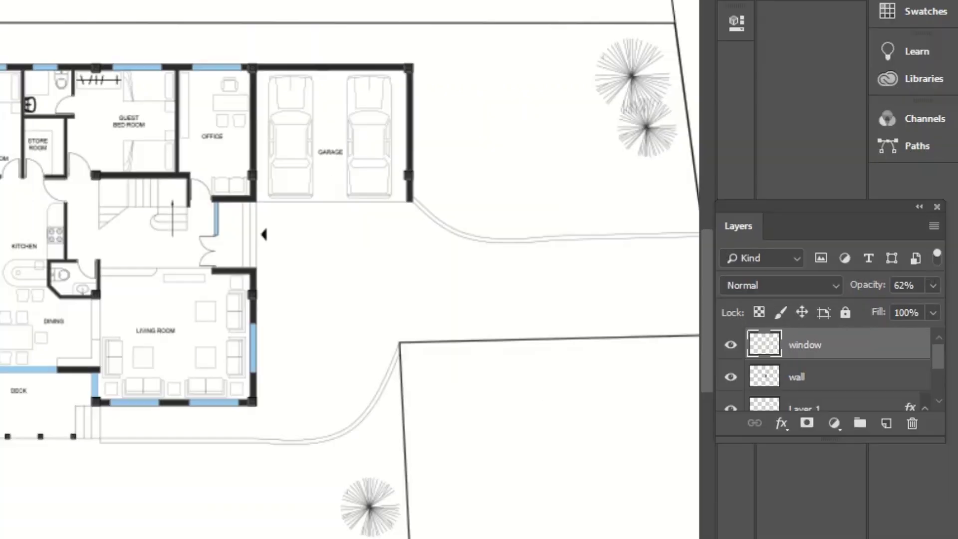
- Fine-tune the window layer's opacity to 59%
left_click(926, 285)
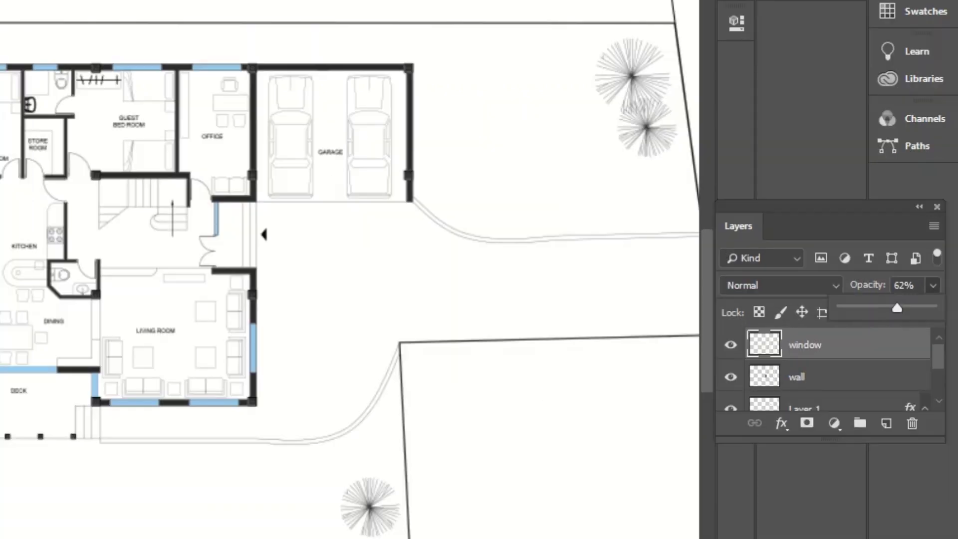
left_click_drag(896, 308, 898, 308)
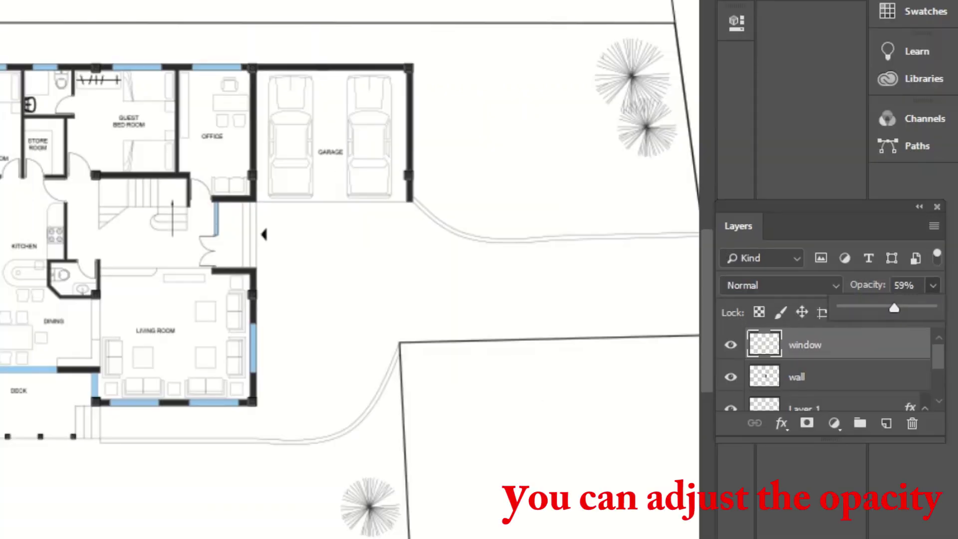
scroll(195, 299, "down", 4)
scroll(299, 202, "up", 5)
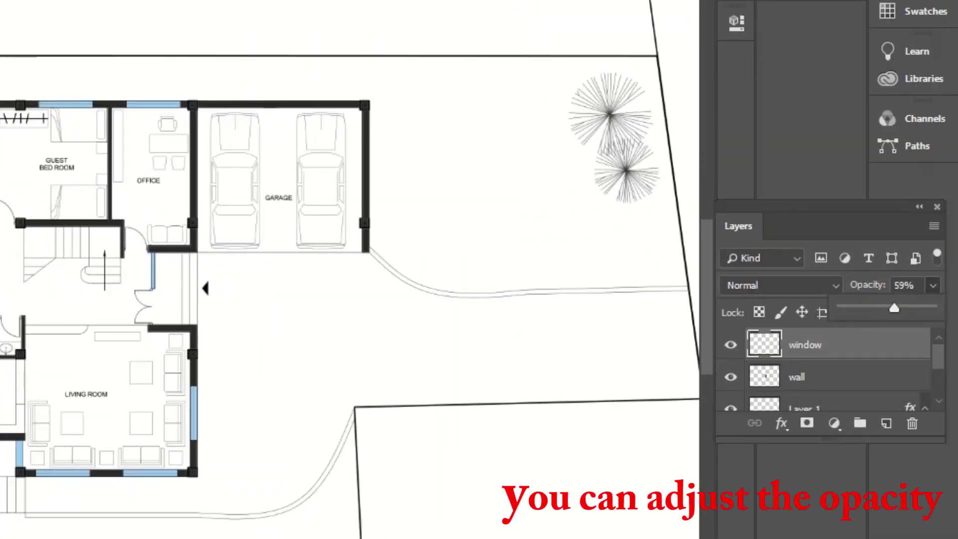
scroll(167, 247, "down", 4)
scroll(312, 307, "up", 3)
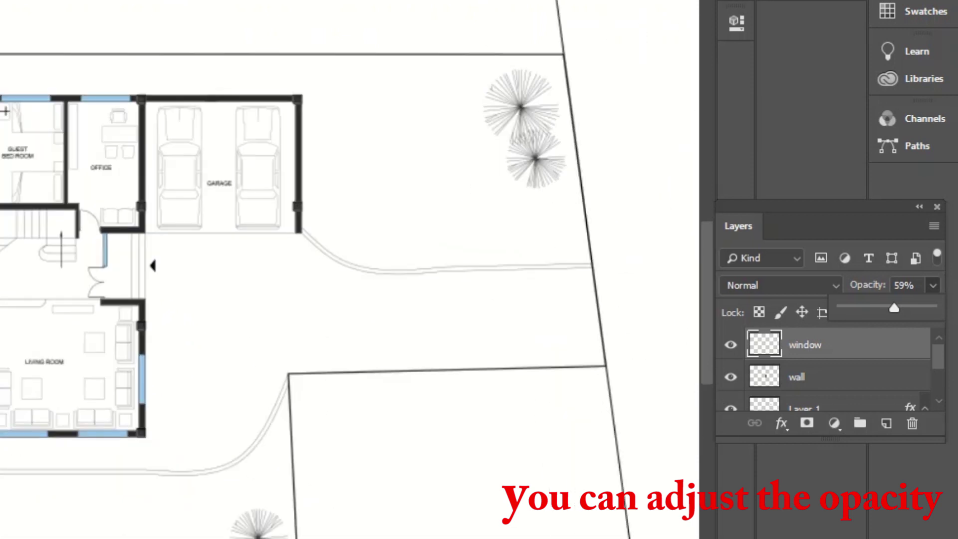
scroll(349, 270, "down", 2)
scroll(349, 269, "up", 2)
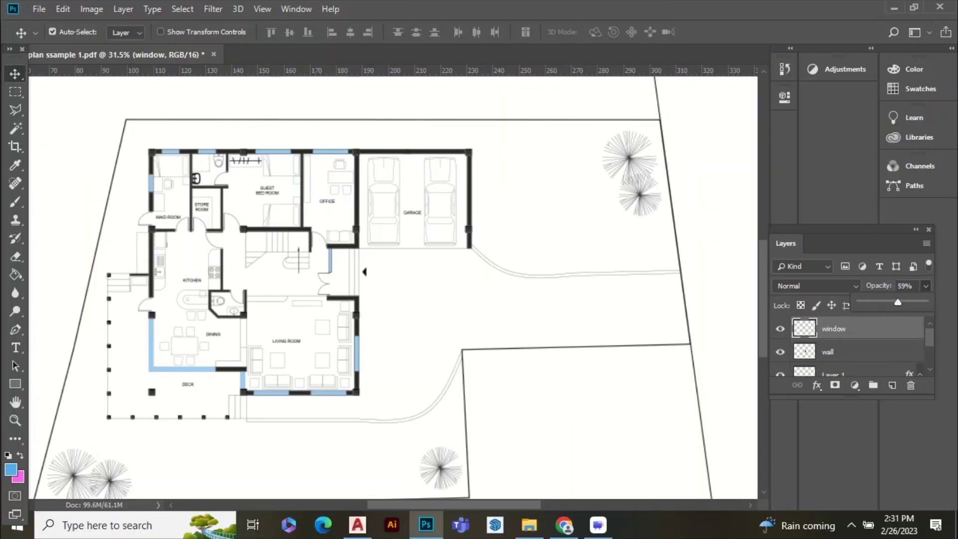
- Open the texture image 37_floor tile cm 20x20 texture-seamless.jpg from the floor plan render folder
left_click(39, 9)
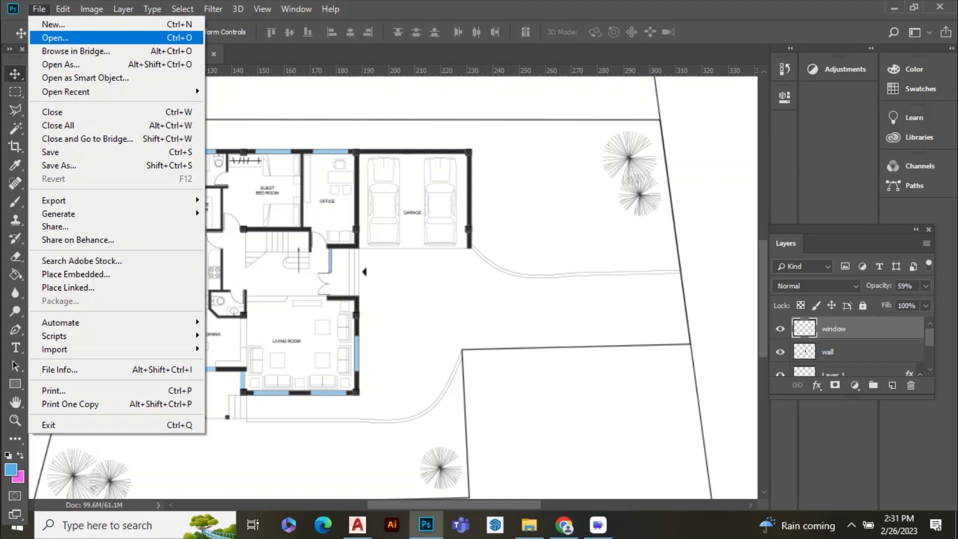
key("Escape")
key("ctrl+o")
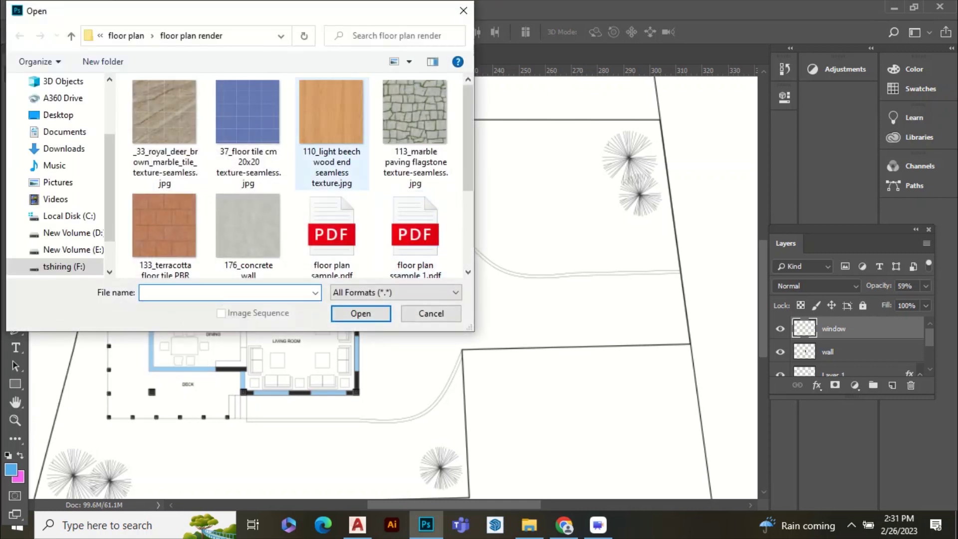
scroll(332, 132, "down", 1)
scroll(332, 133, "up", 1)
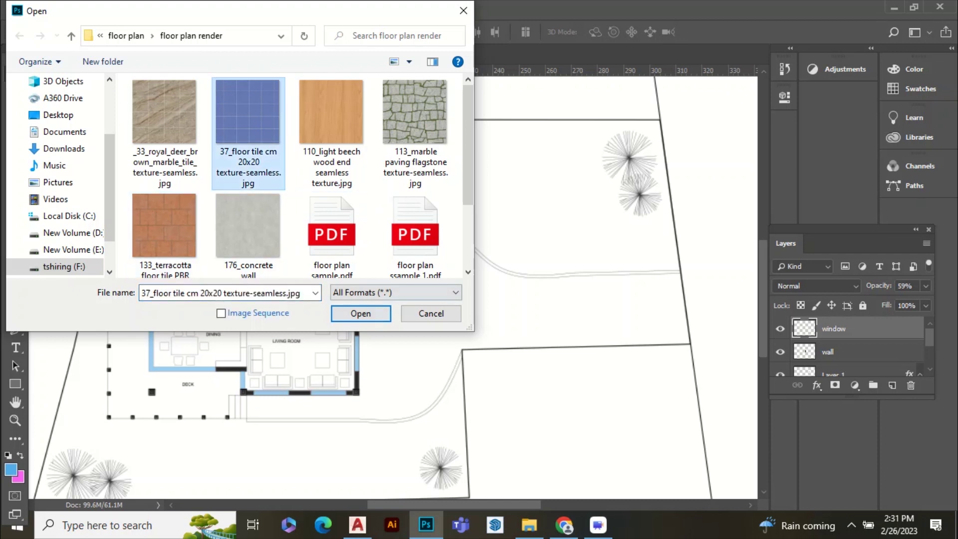
left_click(372, 313)
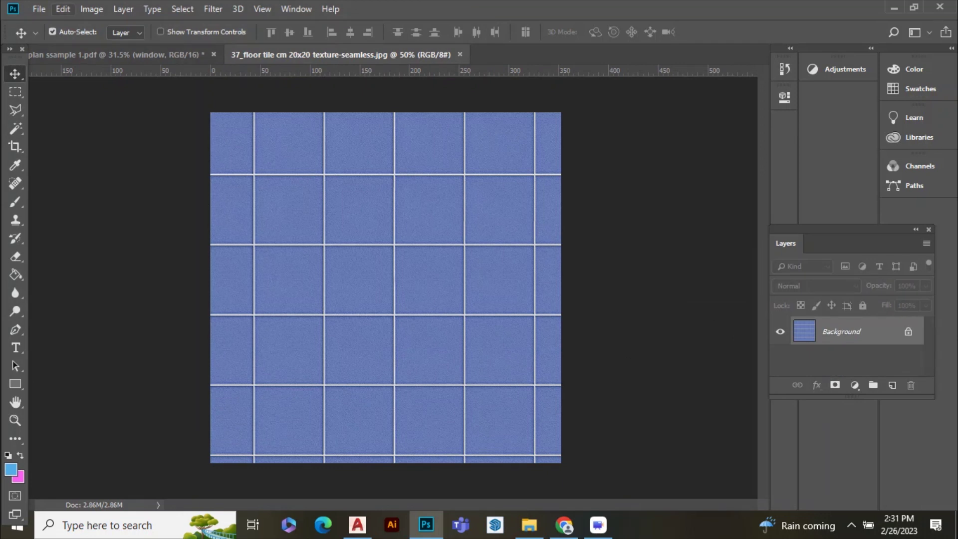
- Define the tile image as a pattern named 37_floor tile cm 20x20 texture-seamless.jpg and close the image
left_click(63, 9)
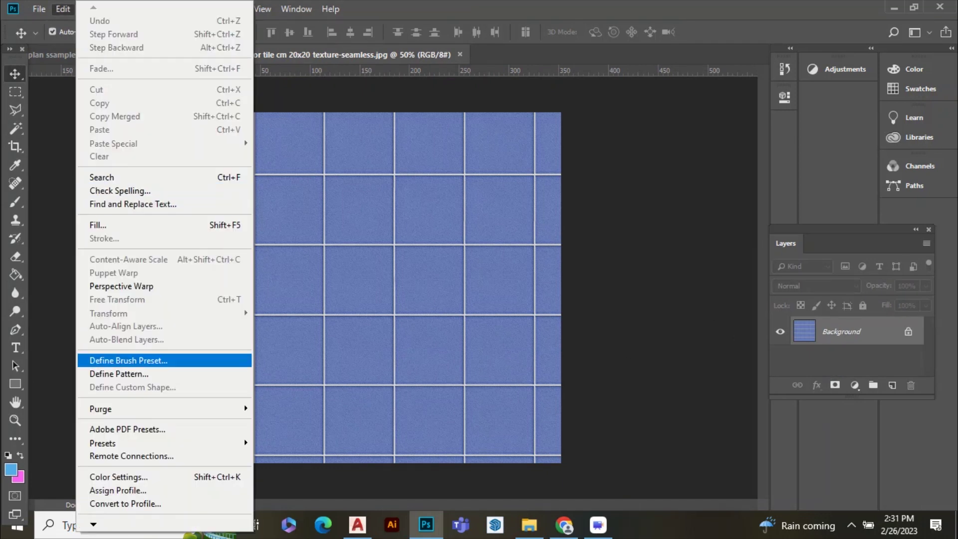
left_click(119, 373)
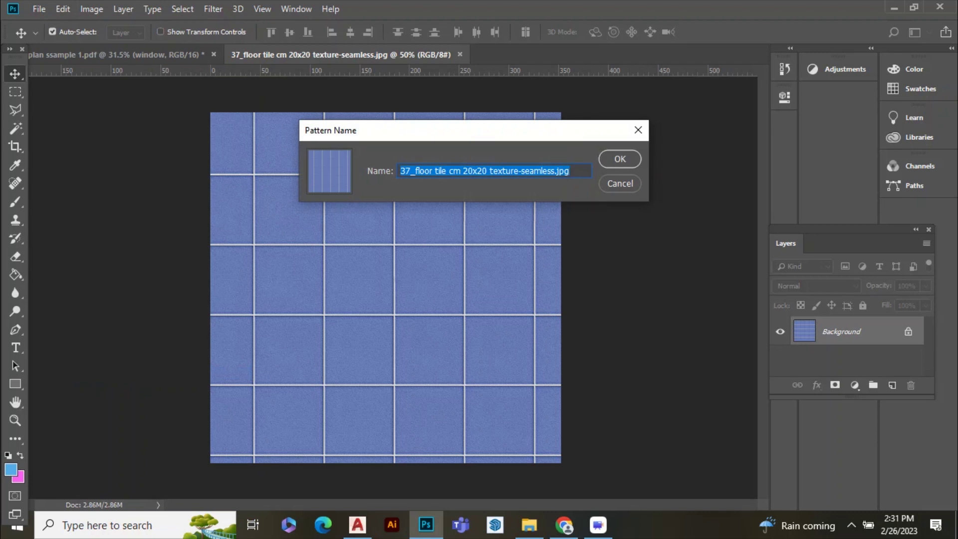
key("Return")
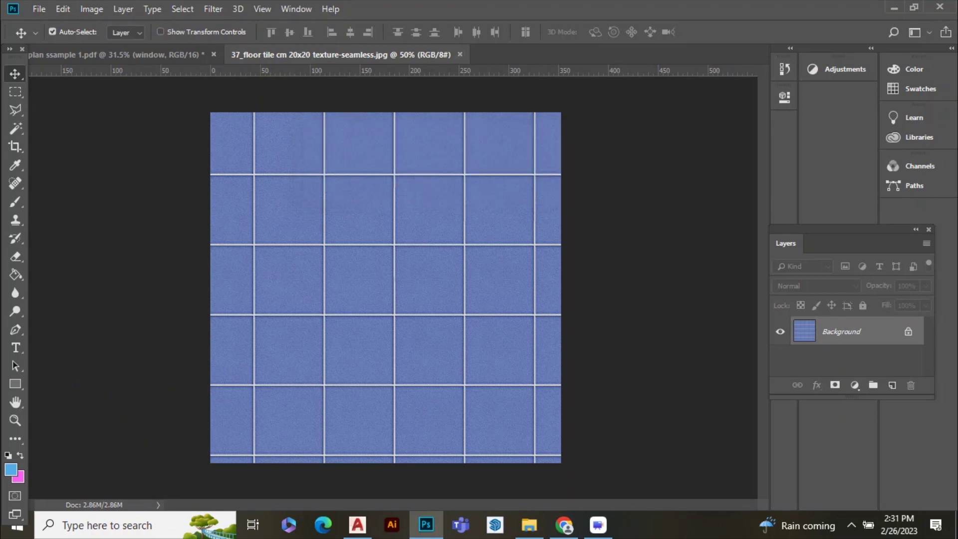
key("ctrl+w")
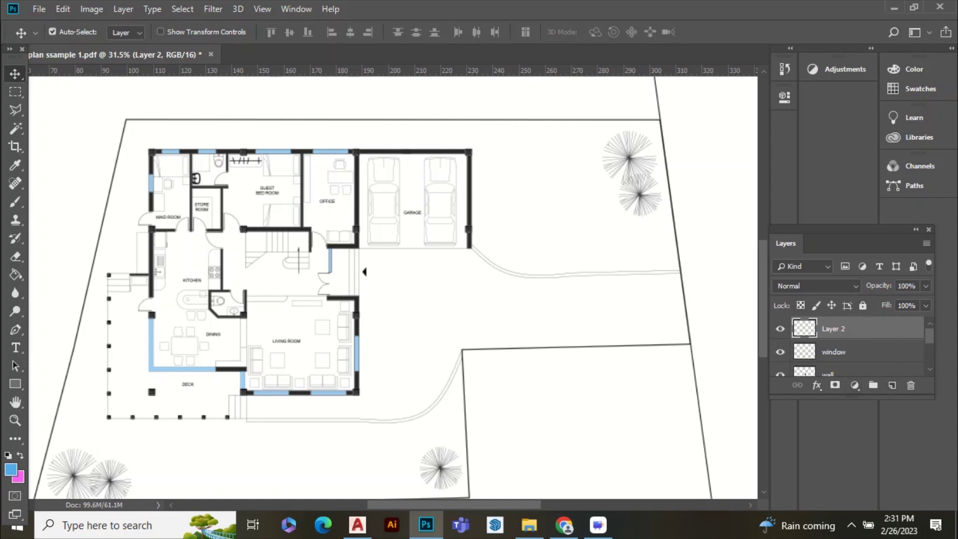
left_click(854, 384)
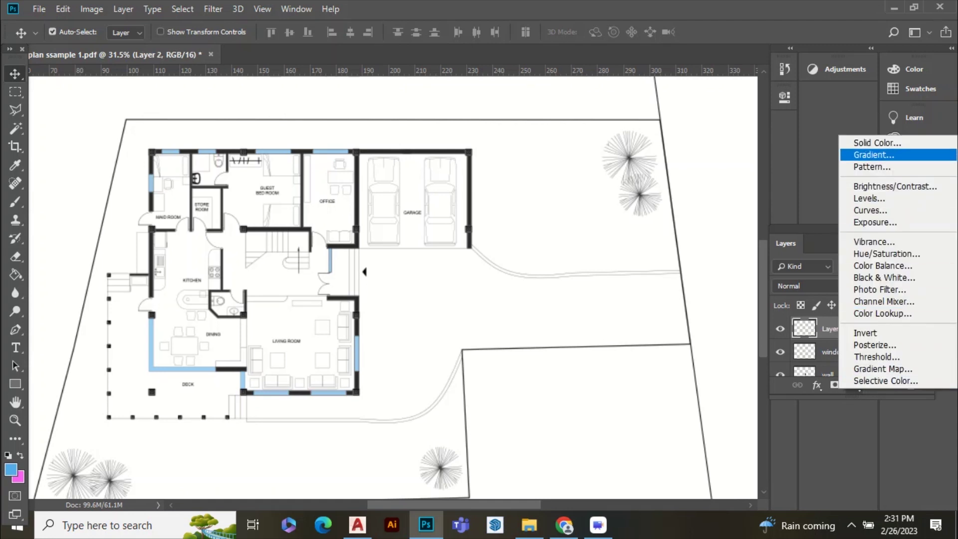
left_click(873, 167)
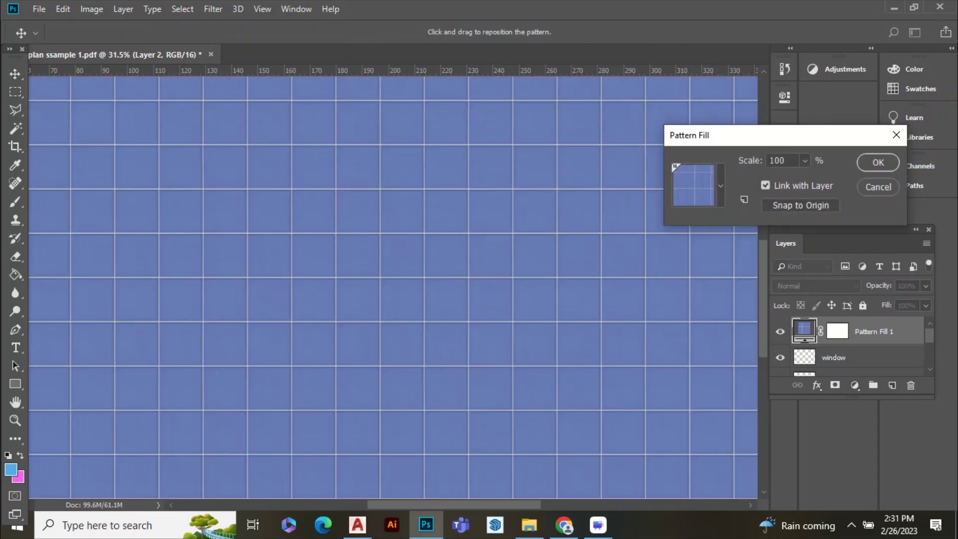
left_click(720, 185)
scroll(688, 261, "down", 3)
scroll(681, 261, "down", 3)
scroll(681, 261, "up", 5)
left_click(877, 162)
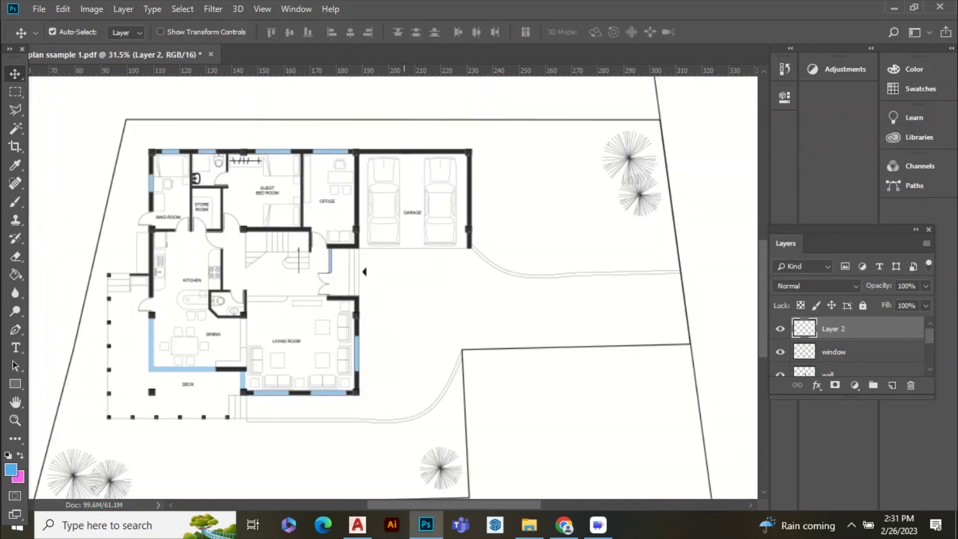
- Select the lawn area around the house with the Magic Wand and place Layer 2 beneath the wall layer
scroll(404, 210, "down", 2)
key("w")
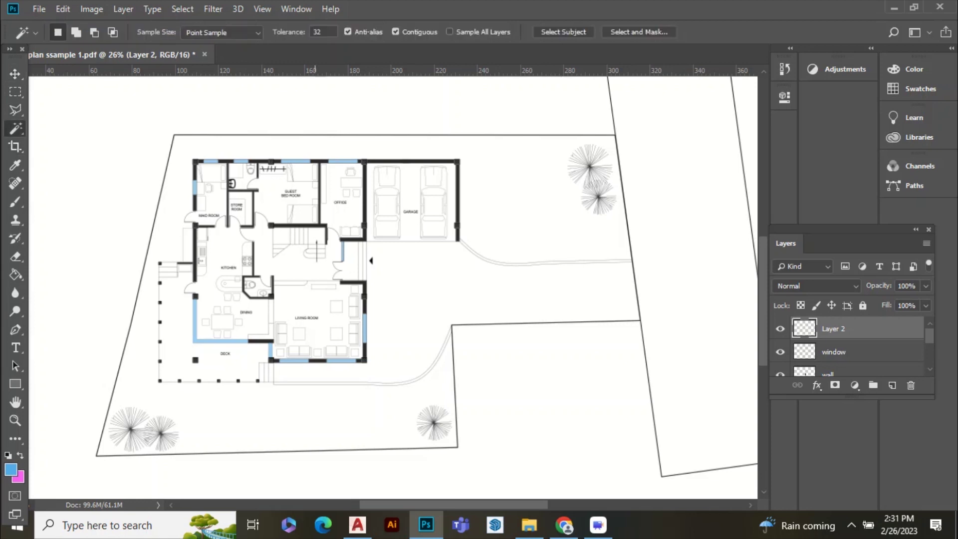
scroll(847, 349, "down", 1)
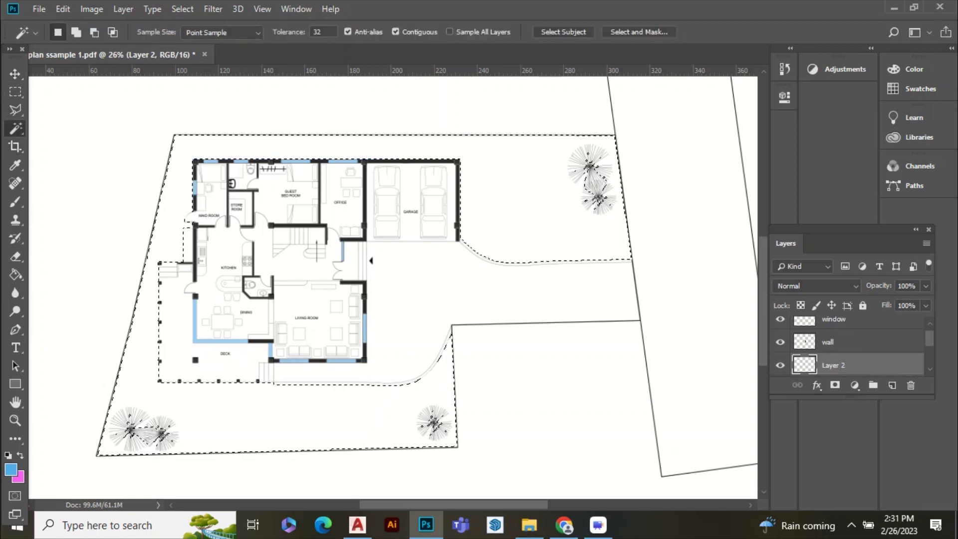
scroll(848, 349, "down", 2)
scroll(818, 357, "up", 1)
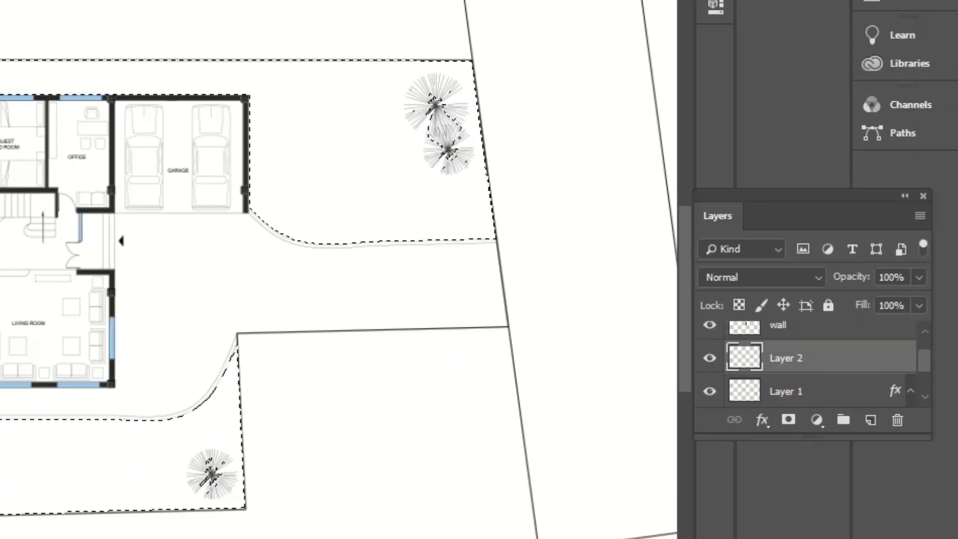
- Rename Layer 2 as greeen
double_click(787, 357)
type("green")
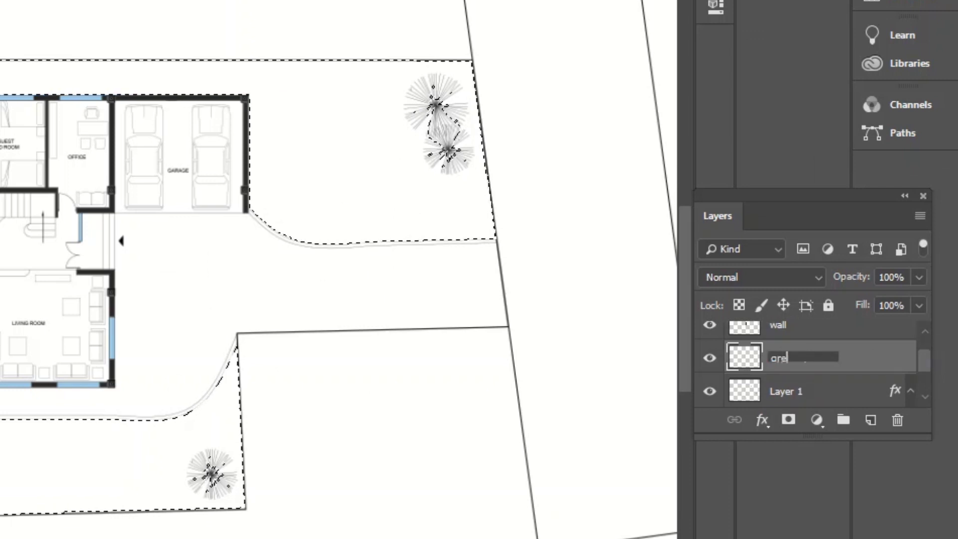
type("n")
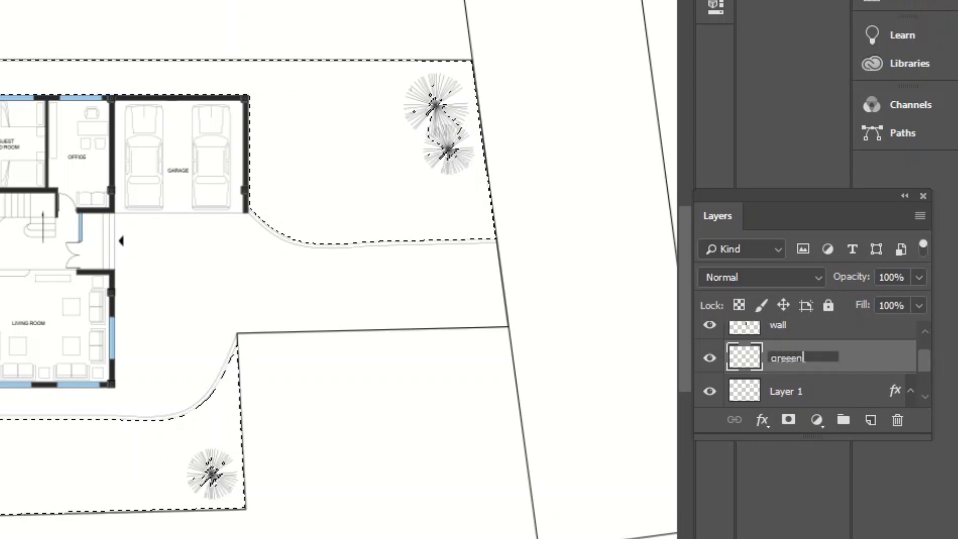
key("Return")
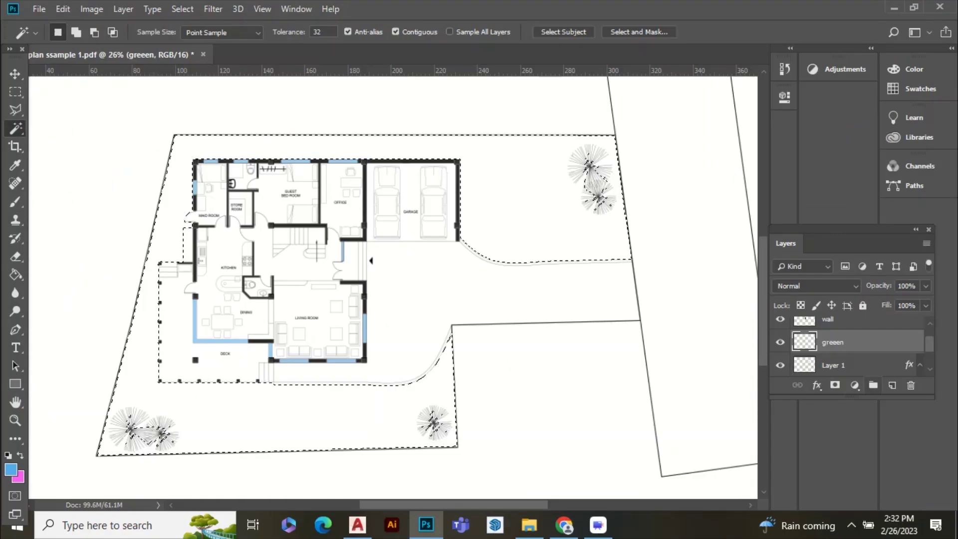
left_click(854, 384)
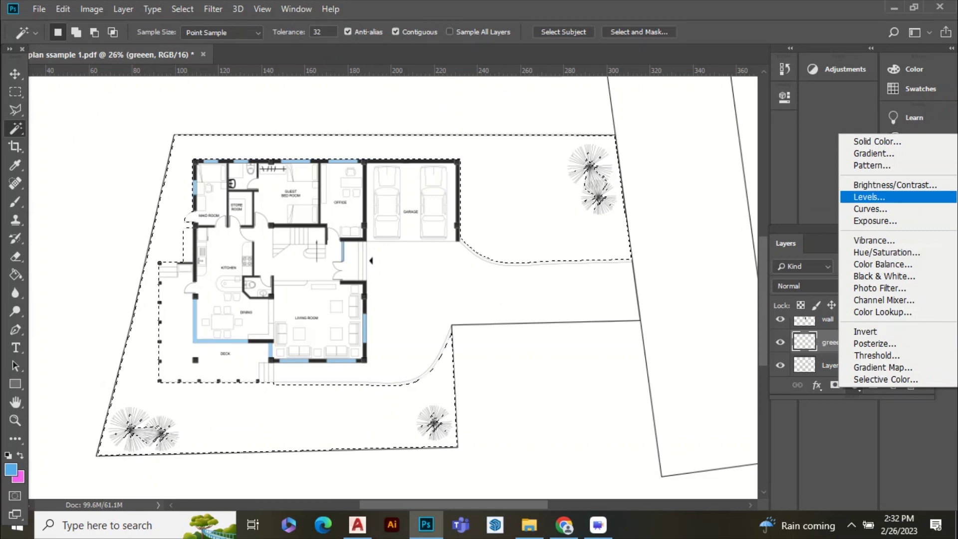
left_click(858, 165)
left_click(720, 186)
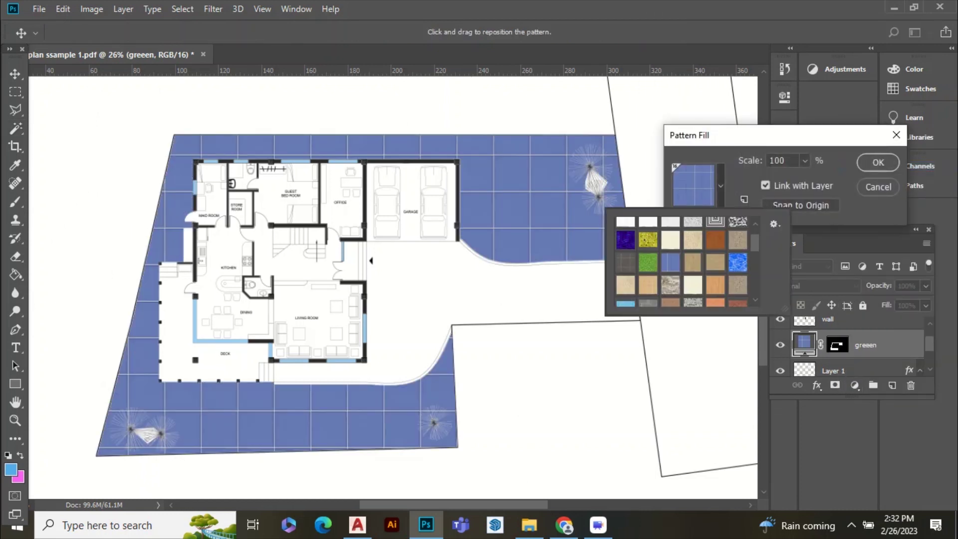
scroll(682, 262, "down", 6)
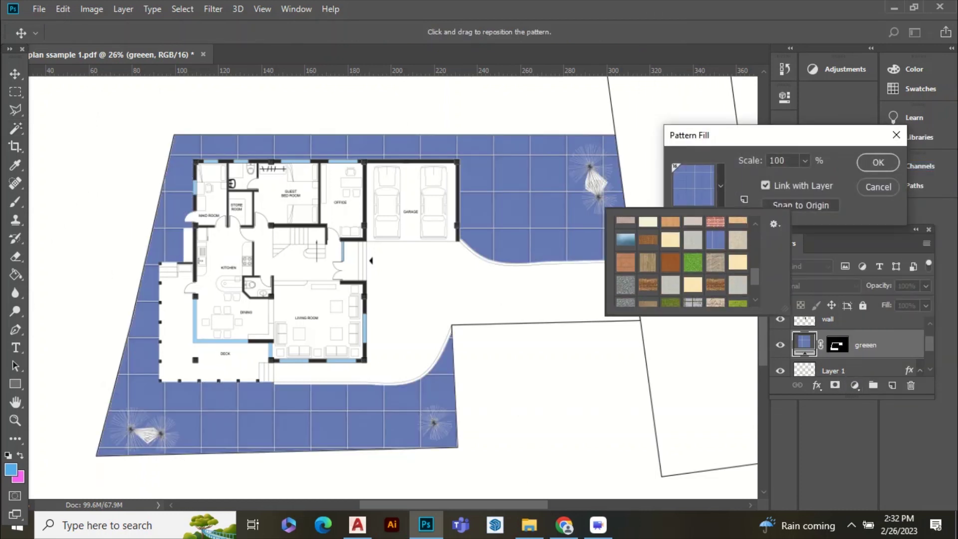
scroll(681, 262, "down", 1)
left_click(670, 273)
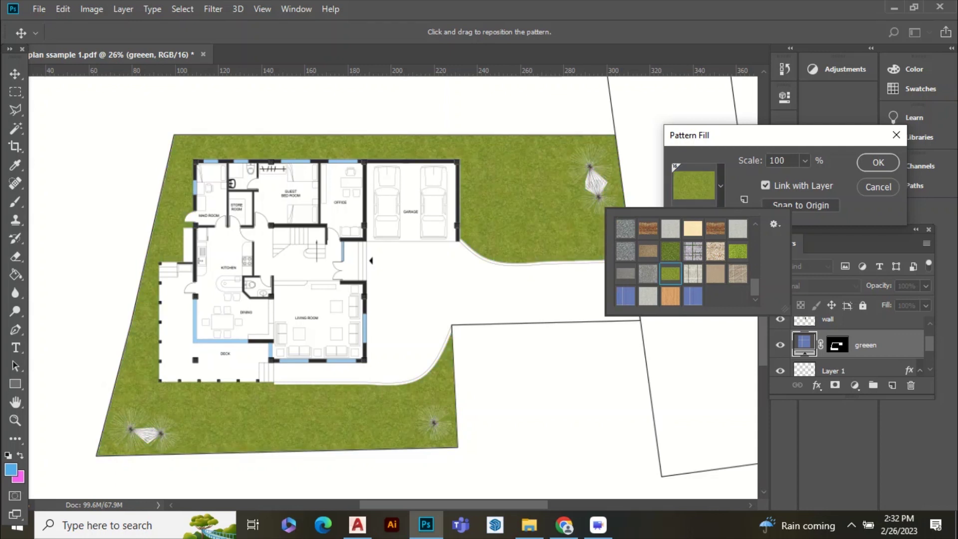
left_click(896, 135)
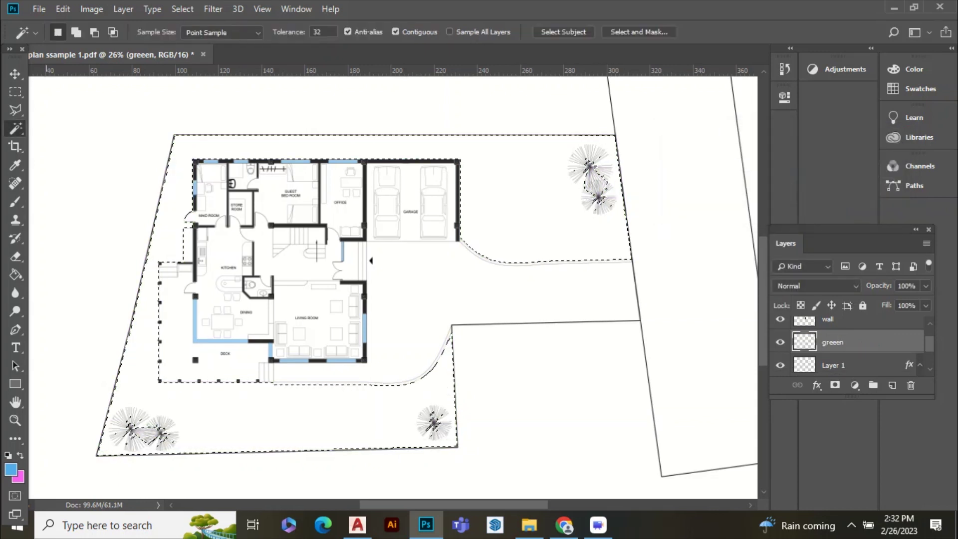
- With Layer 1 active, add the two trees in the upper-right lawn to the selection using the Polygonal Lasso
key("l")
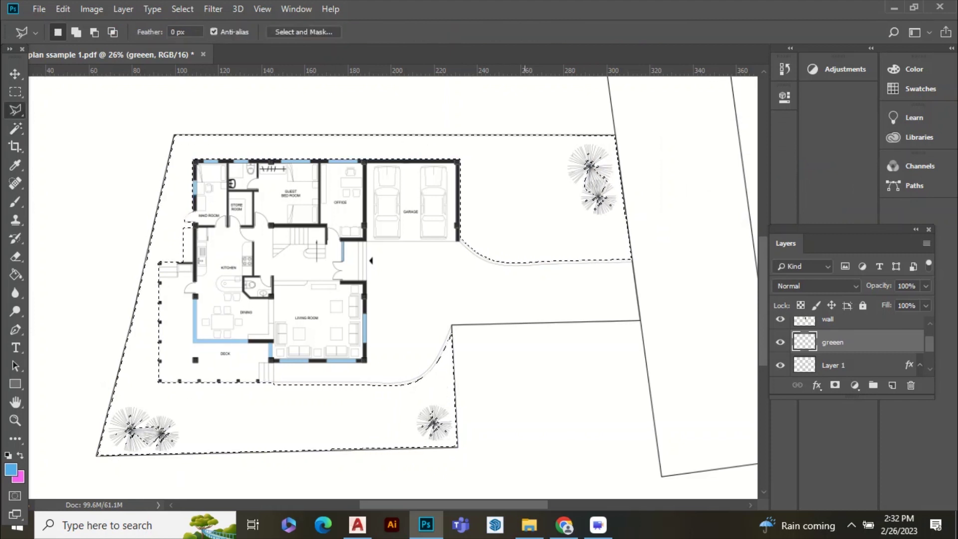
scroll(578, 179, "up", 8)
left_click(833, 365)
scroll(600, 99, "up", 2)
left_click(625, 116, "shift")
left_click(536, 115, "shift")
left_click(464, 160)
left_click(499, 274)
left_click(631, 336)
left_click(655, 302)
left_click(625, 115)
- Outline the single tree in the lower-right corner of the lawn with the Polygonal Lasso to add it to the selection
scroll(569, 146, "down", 8)
scroll(451, 150, "up", 8)
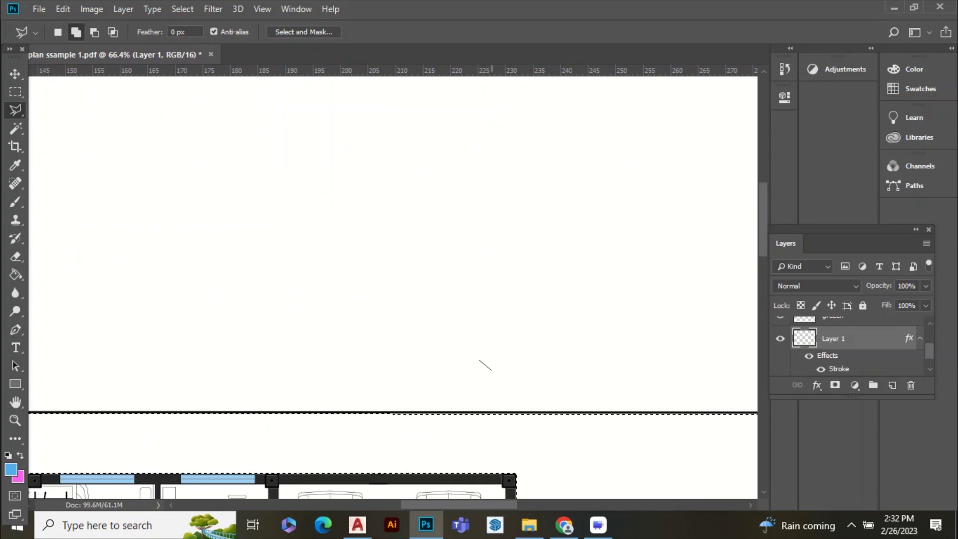
scroll(412, 344, "up", 8)
left_click(465, 184, "shift")
left_click(502, 292)
left_click(503, 413)
left_click(355, 427)
left_click(270, 322)
left_click(319, 222)
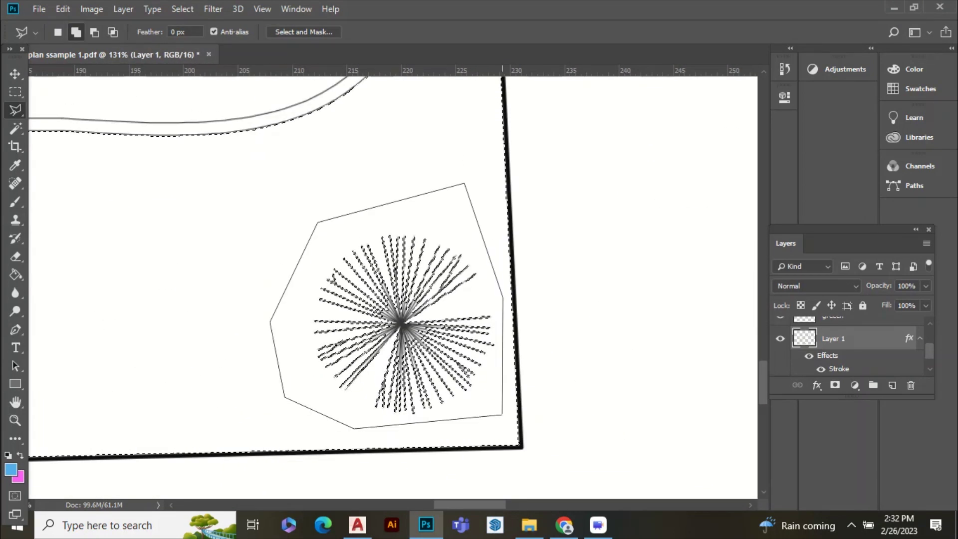
- Add the two overlapping trees in the lower-left corner of the lawn to the selection
scroll(466, 239, "down", 7)
scroll(70, 314, "up", 3)
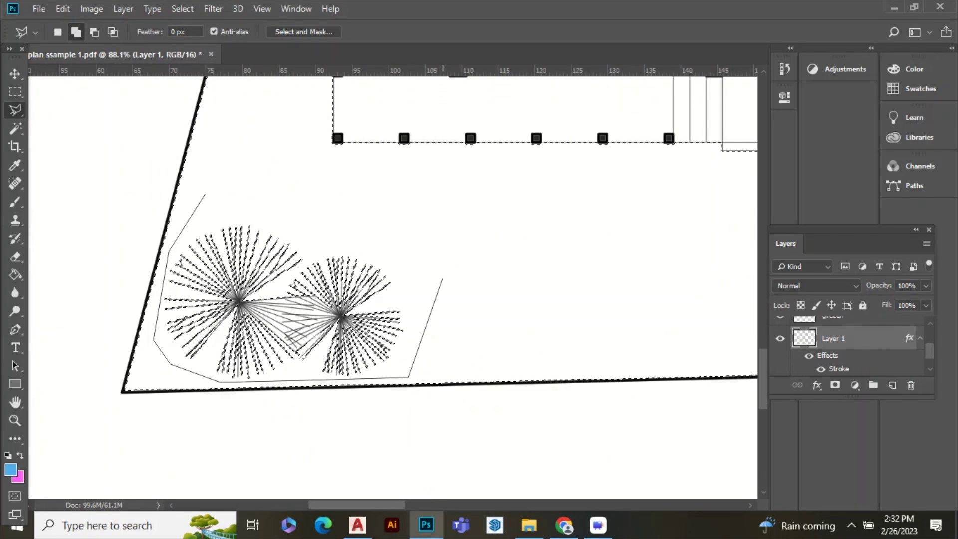
scroll(394, 287, "down", 5)
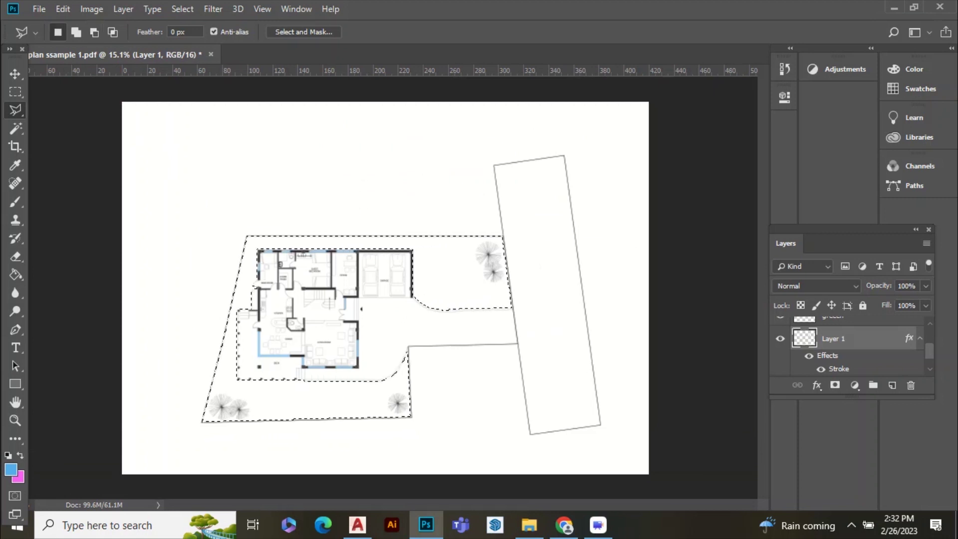
- Apply a grass Pattern Fill at 23% scale to the selected lawn on the greeen layer
scroll(847, 349, "up", 2)
left_click(828, 362)
left_click(854, 385)
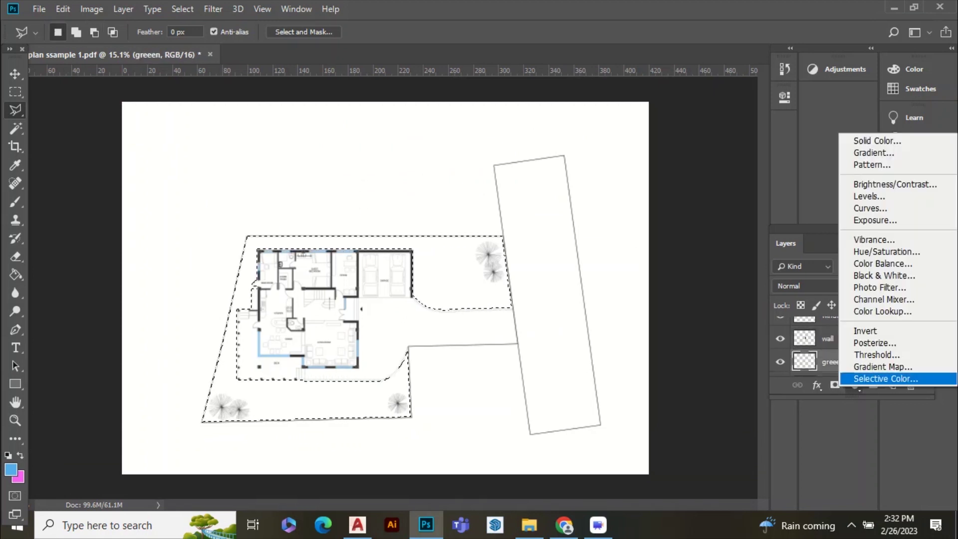
left_click(872, 165)
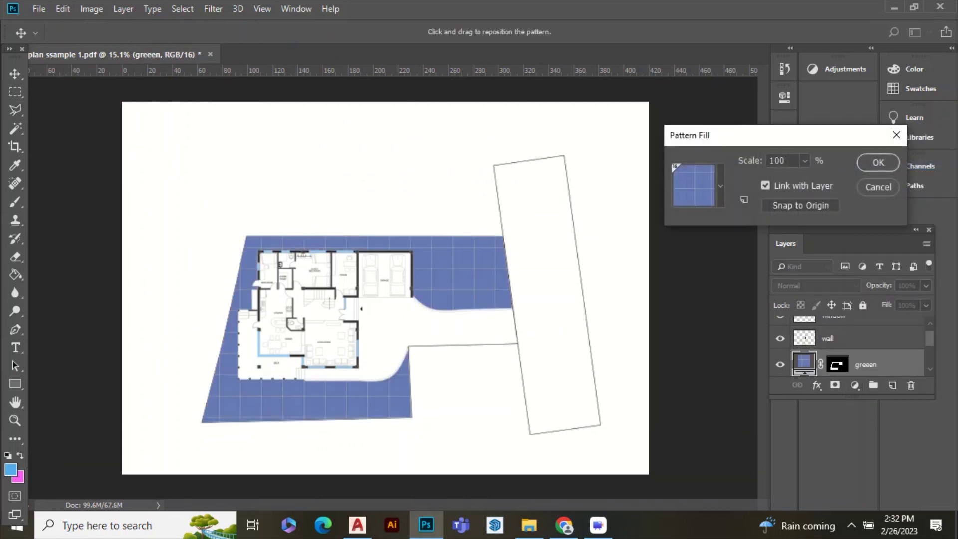
left_click(720, 185)
left_click(670, 274)
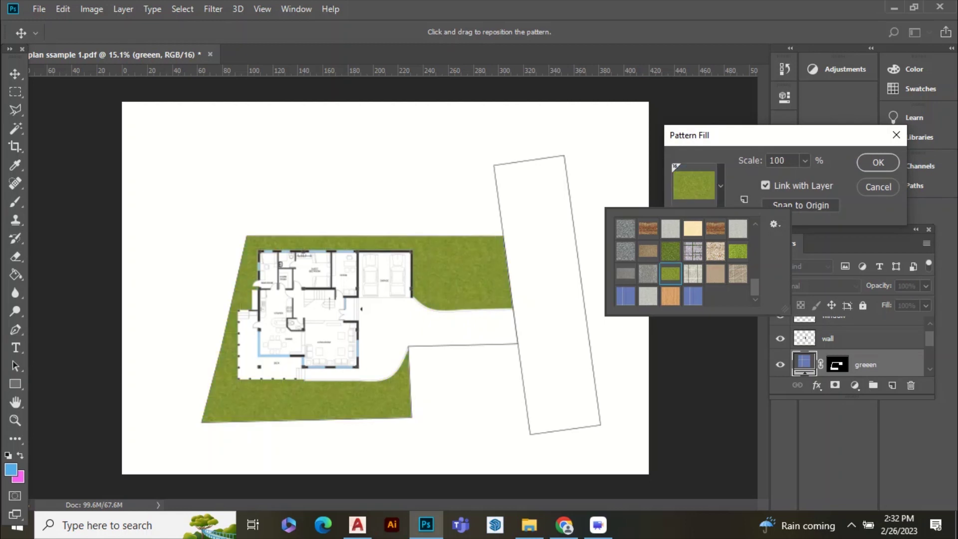
left_click(804, 160)
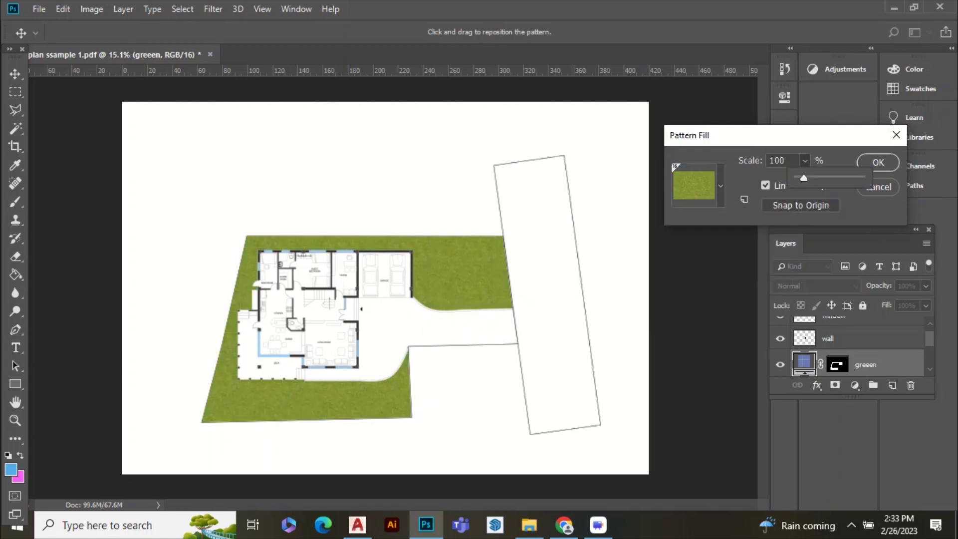
left_click(878, 163)
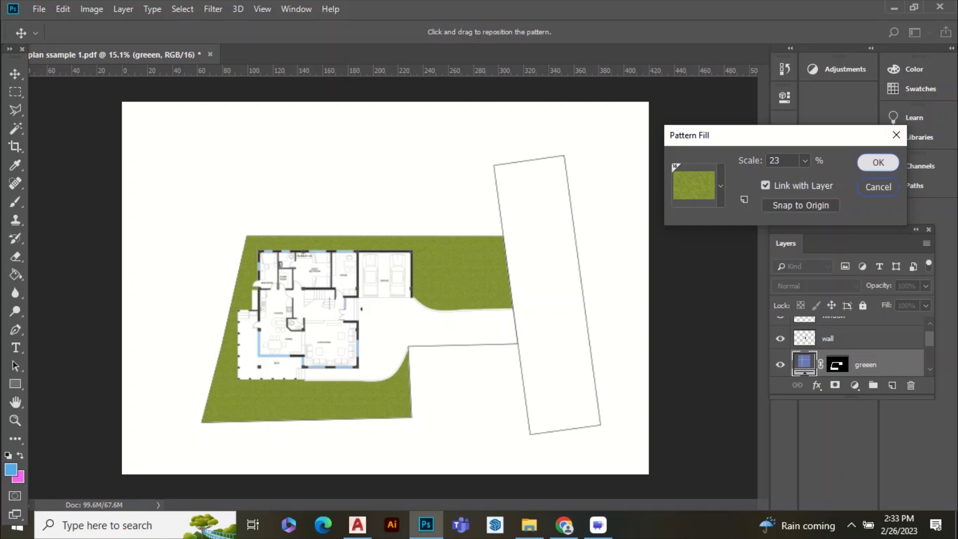
- Reduce the greeen layer's opacity to 80%
scroll(500, 275, "up", 7)
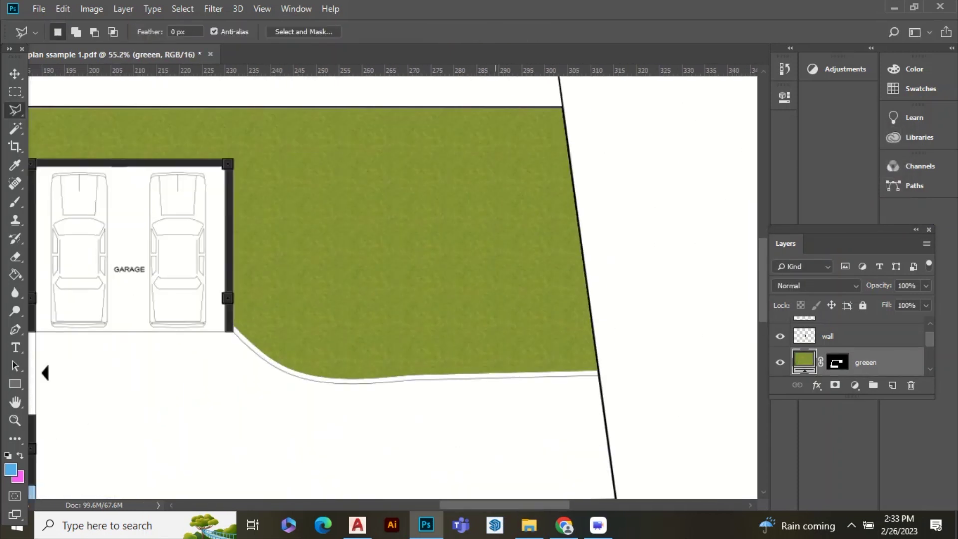
scroll(489, 283, "down", 7)
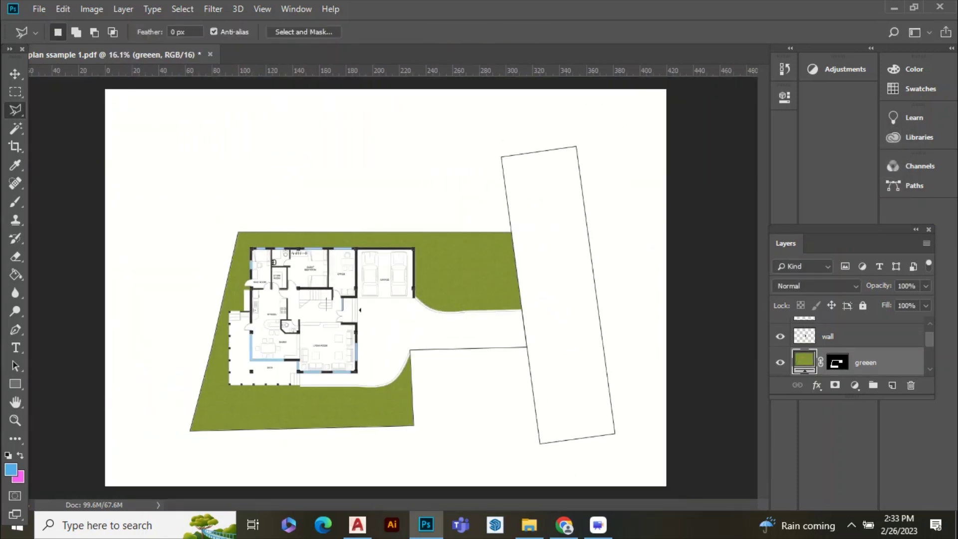
left_click_drag(924, 302, 912, 301)
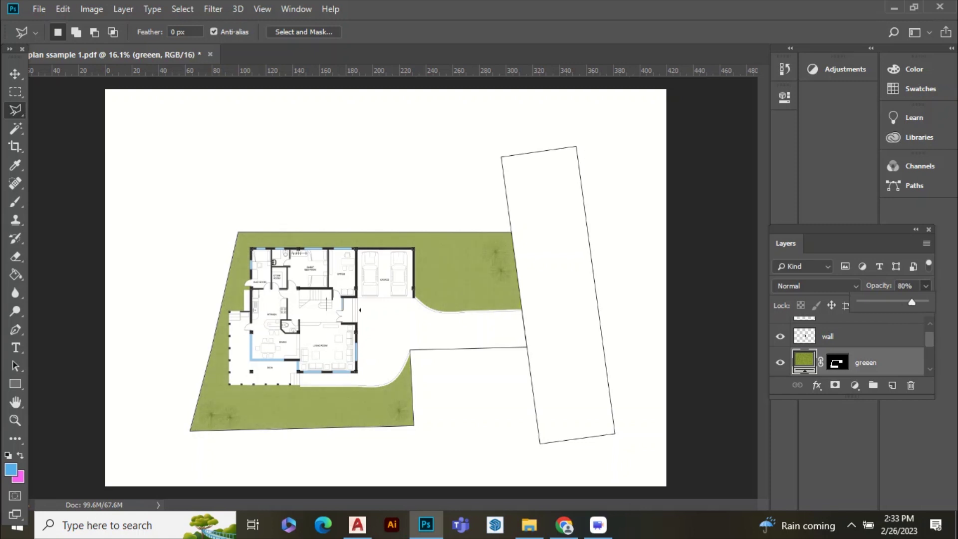
- Move Layer 1, which holds the plan linework, to the top of the layer stack above the greeen layer
scroll(857, 346, "down", 2)
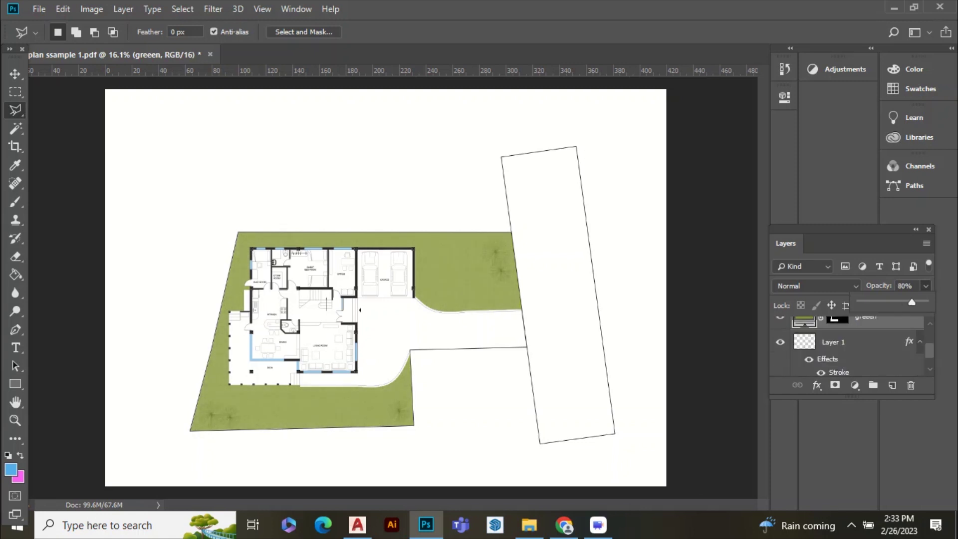
left_click(857, 344)
scroll(857, 344, "up", 1)
left_click_drag(848, 361, 848, 323)
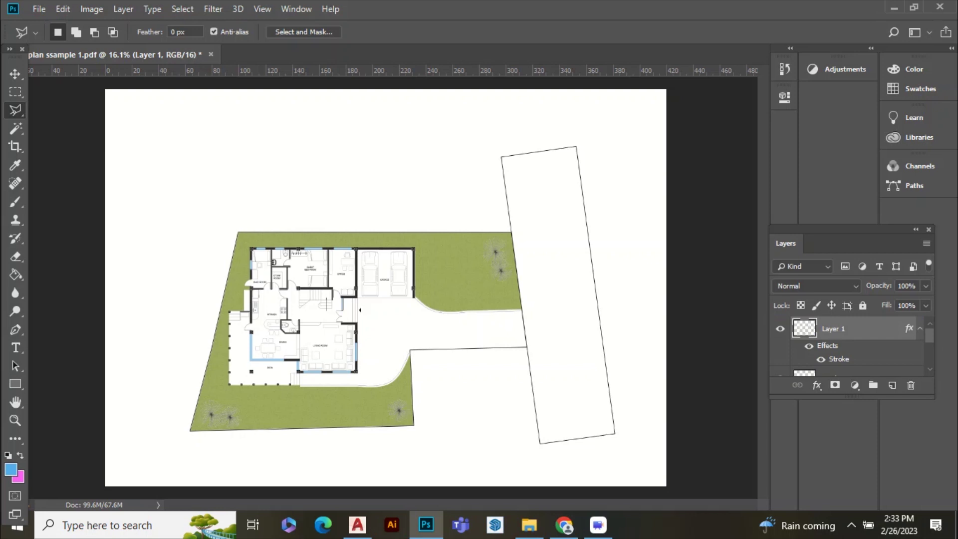
- Examine the tree linework against the grass in the lower and upper parts of the lawn
key("v")
scroll(394, 413, "up", 5)
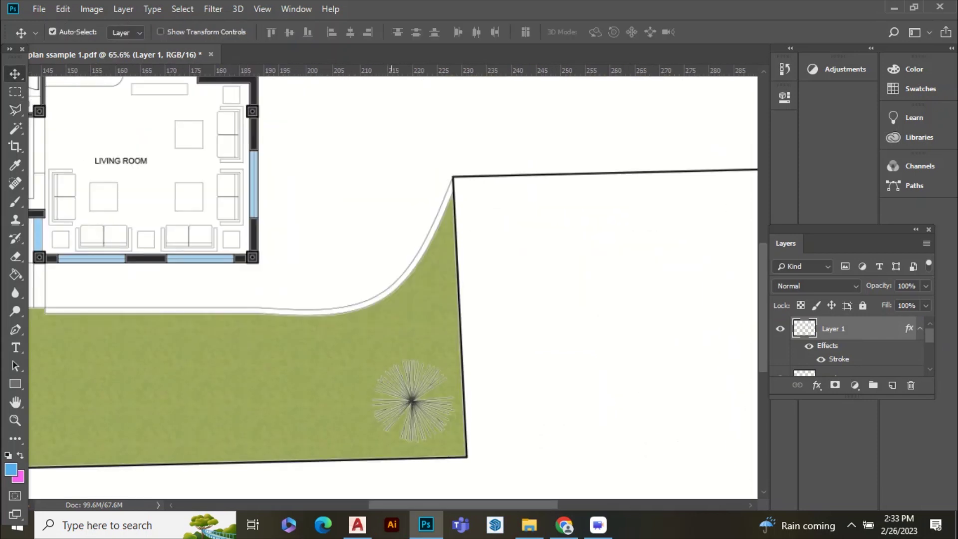
scroll(393, 413, "down", 5)
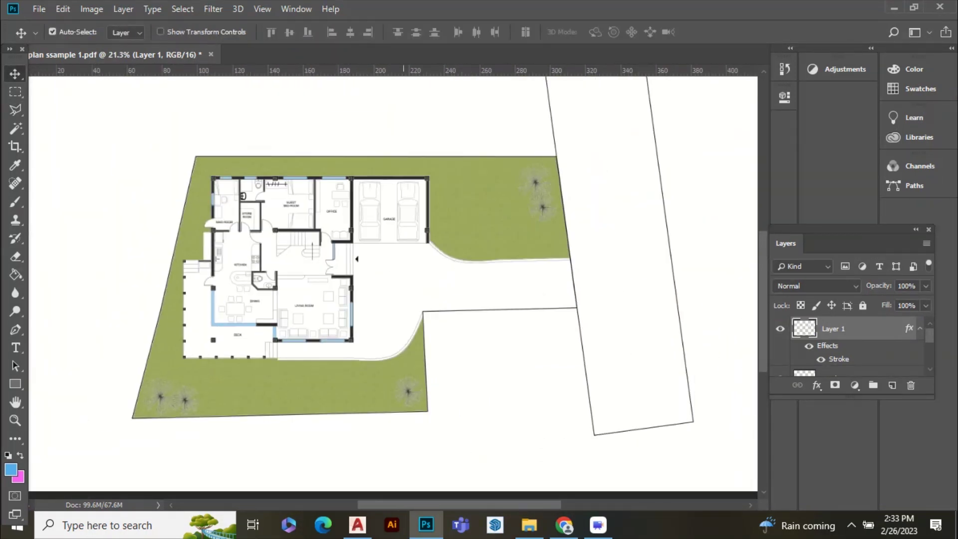
scroll(394, 413, "up", 2)
scroll(584, 190, "up", 6)
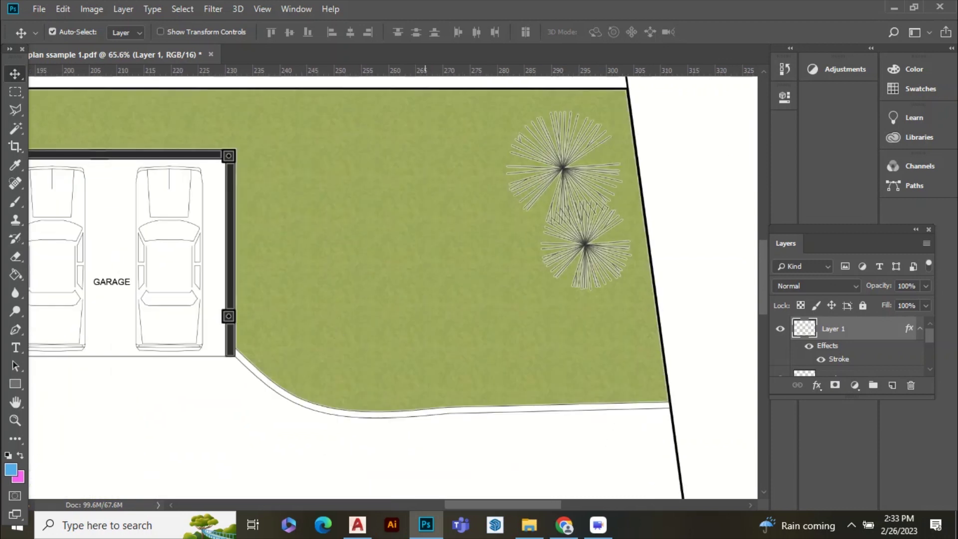
scroll(592, 212, "down", 6)
scroll(543, 210, "down", 4)
- Apply a grey stone paving Pattern Fill to the selected driveway on the pavement layer and set its opacity to 84%
scroll(324, 290, "up", 3)
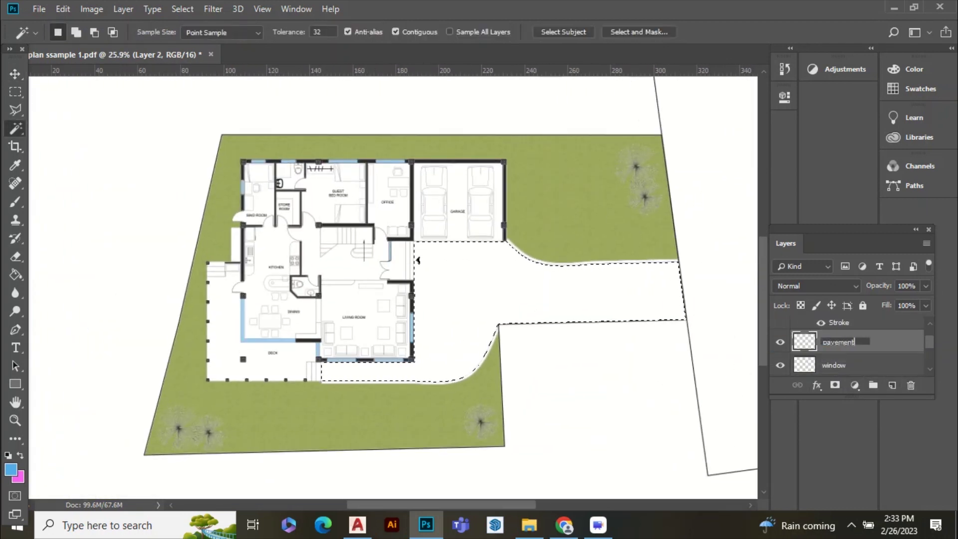
left_click(721, 186)
left_click(671, 229)
left_click(878, 162)
left_click_drag(878, 286, 871, 286)
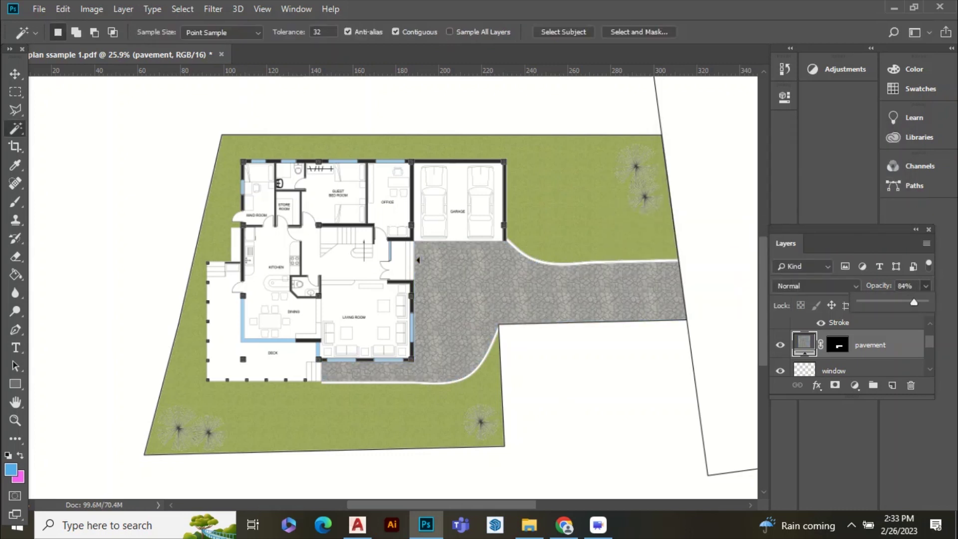
key("v")
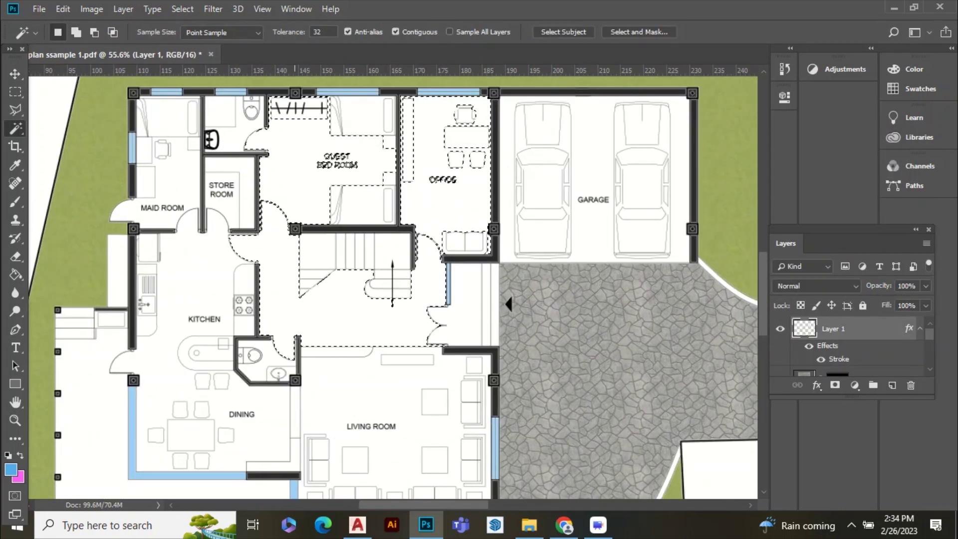
- Add the maid room, store room and entrance porch to the room floor selection on Layer 1
scroll(175, 168, "up", 6)
scroll(273, 199, "down", 9)
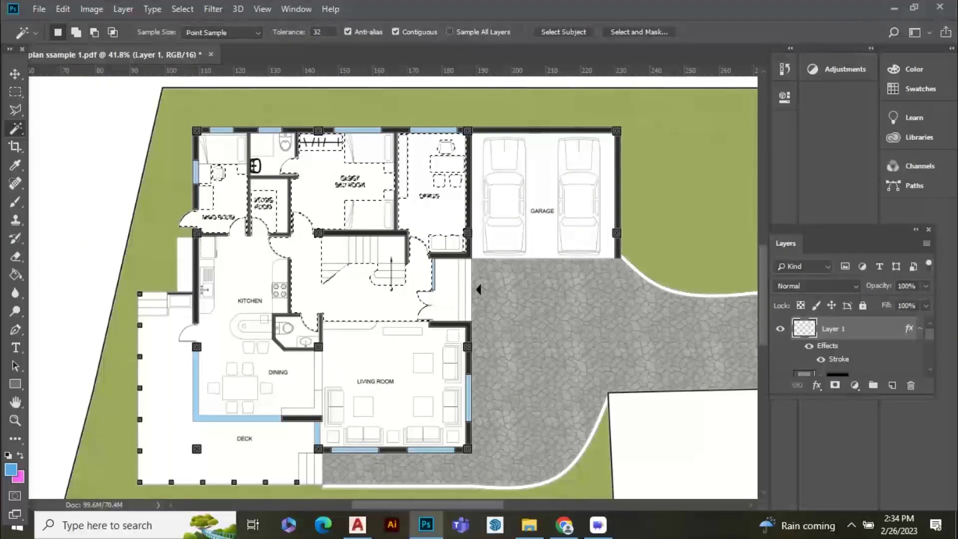
key("m")
scroll(319, 317, "up", 20)
left_click_drag(216, 277, 349, 405)
scroll(302, 314, "down", 10)
scroll(284, 300, "up", 2)
key("w")
scroll(444, 320, "down", 9)
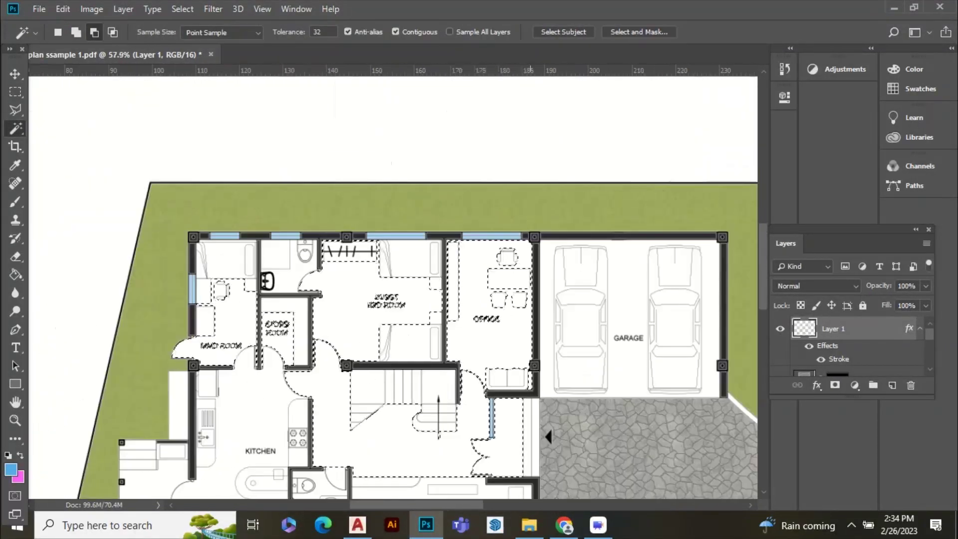
- Add the entrance steps and the deck steps to the floor selection with the Magic Wand
scroll(449, 350, "up", 3)
scroll(329, 374, "up", 10)
left_click(316, 349, "shift")
left_click(345, 349, "shift")
scroll(376, 324, "down", 9)
scroll(309, 225, "up", 9)
left_click(325, 211, "shift")
scroll(340, 280, "down", 9)
scroll(380, 209, "up", 8)
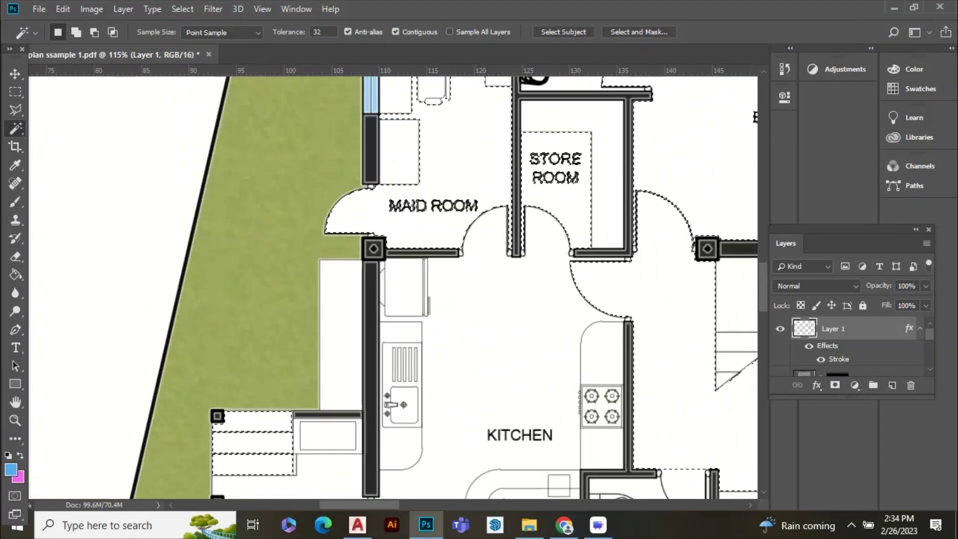
- Subtract the maid room's exterior door swing and add the maid and store room interior door swings using the Rectangular Marquee
key("m")
scroll(380, 210, "up", 8)
left_click_drag(343, 151, 248, 276)
scroll(249, 278, "down", 3)
scroll(299, 379, "up", 3)
scroll(299, 379, "down", 2)
scroll(300, 379, "up", 2)
left_click_drag(390, 218, 294, 310)
scroll(293, 311, "down", 4)
scroll(225, 319, "up", 3)
left_click_drag(333, 229, 255, 296)
scroll(254, 296, "down", 3)
scroll(329, 289, "up", 3)
scroll(273, 201, "down", 5)
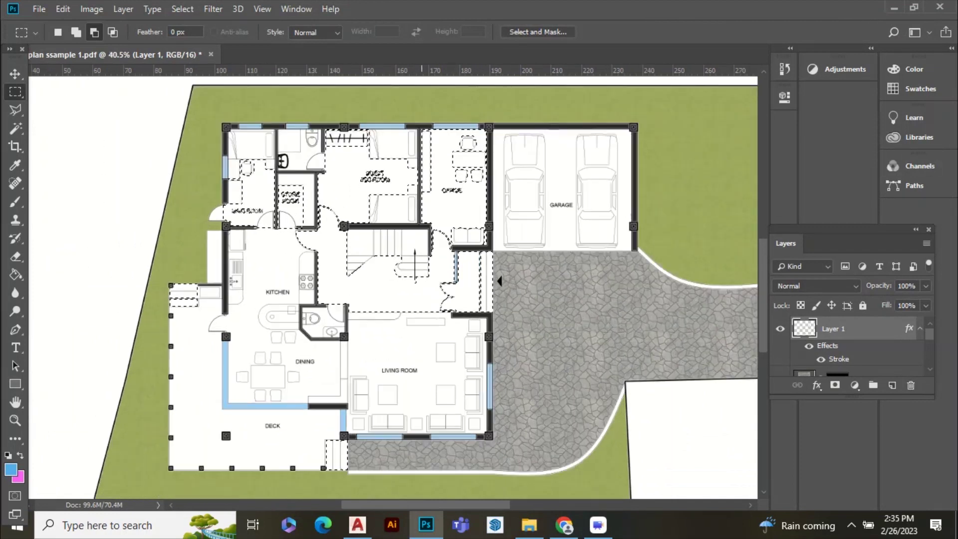
- Create a new layer above Layer 1 and name it flooring
left_click(891, 385)
double_click(833, 329)
type("flooring")
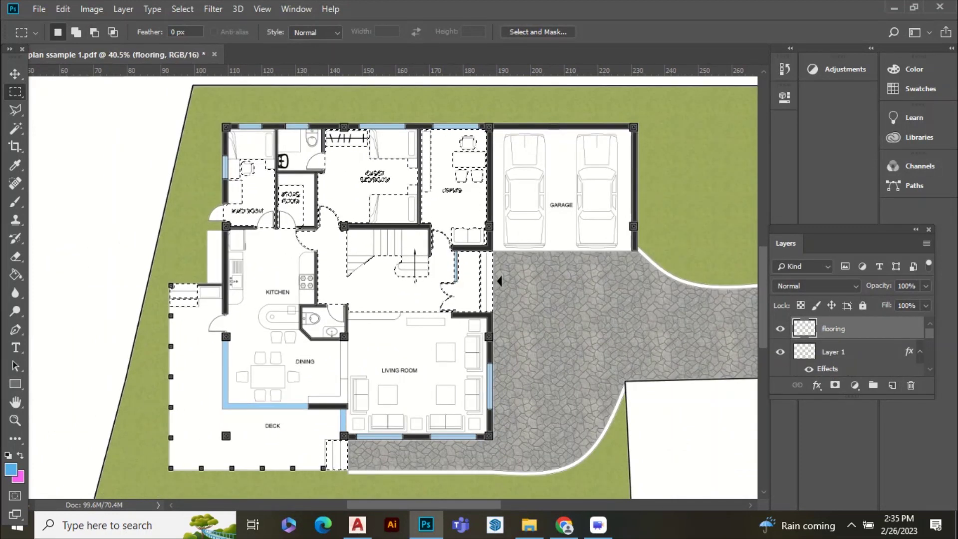
- Apply a scaled-down light grey concrete Pattern Fill to the selected floors on the flooring layer and lower its opacity slightly
left_click(854, 385)
left_click(874, 166)
left_click(698, 180)
left_click(694, 264)
left_click(804, 162)
left_click_drag(804, 178, 799, 178)
left_click(876, 162)
left_click(926, 286)
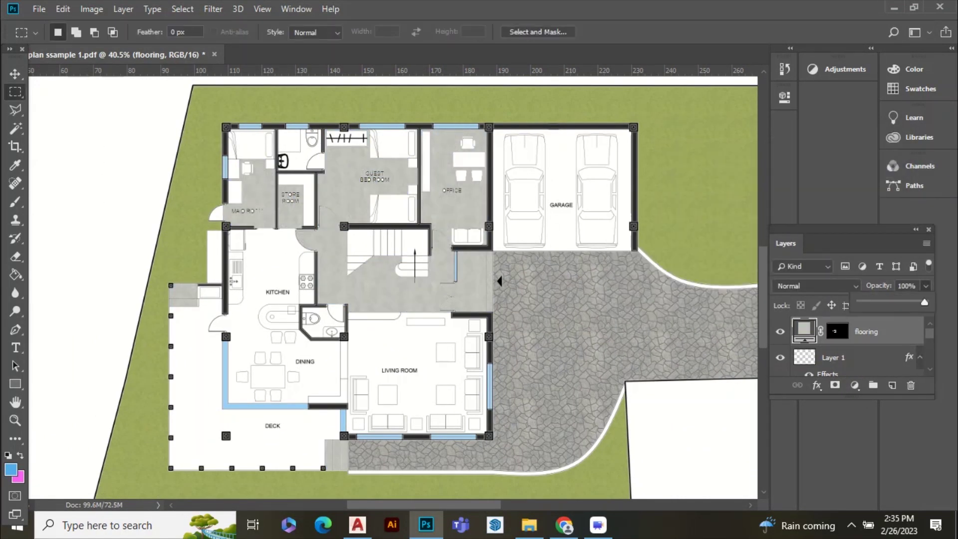
key("v")
- Outline the maid room's exterior door swing with the Polygonal Lasso on the greeen layer's mask
left_click(737, 239)
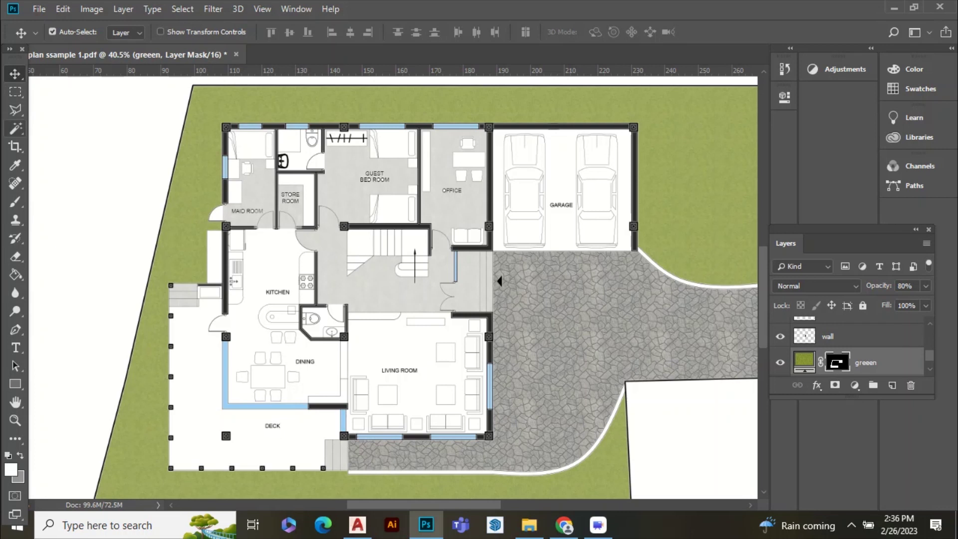
key("w")
scroll(216, 172, "up", 9)
key("l")
left_click(243, 328)
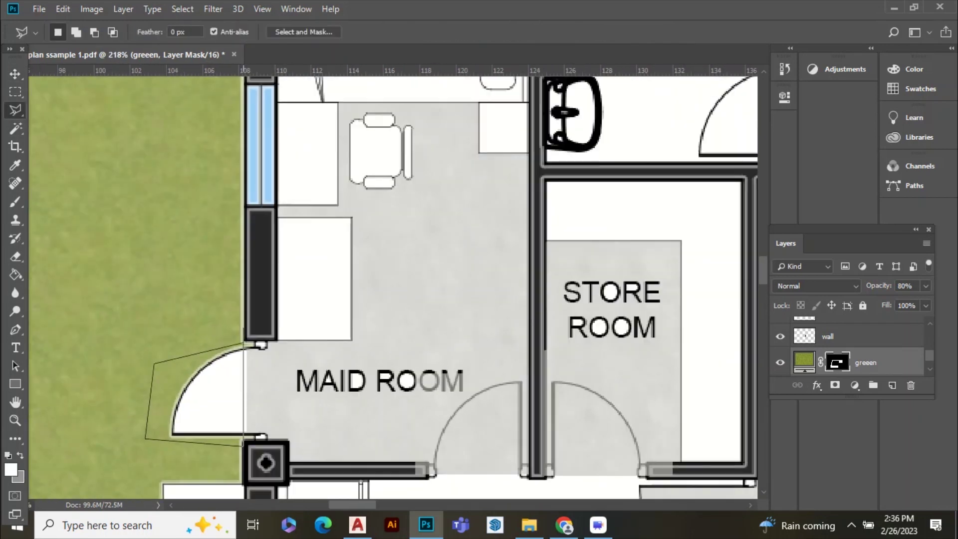
scroll(242, 445, "up", 3)
left_click(253, 269, "shift")
left_click(254, 441)
- Fill the outlined door swing on the greeen mask with white using the Paint Bucket and deselect it
key("g")
left_click(185, 349)
scroll(185, 349, "down", 13)
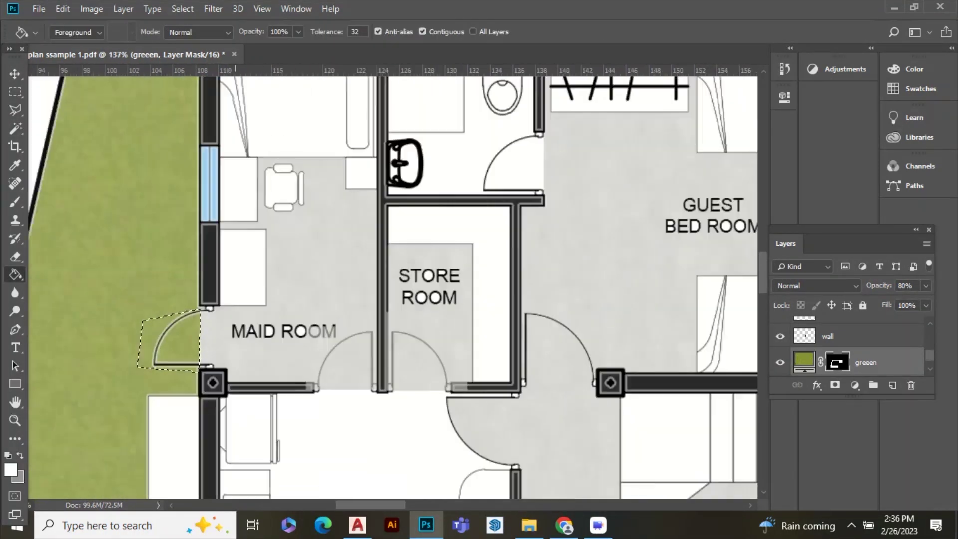
key("ctrl+d")
- Select the living room floor on Layer 1 with the Magic Wand
key("v")
scroll(433, 449, "up", 2)
scroll(848, 349, "up", 4)
left_click(843, 328)
key("w")
left_click(403, 349)
scroll(403, 348, "up", 1)
- Create a layer named wooden and place it between Layer 1 and the pavement layer
left_click(891, 385)
left_click_drag(843, 338, 842, 351)
double_click(834, 336)
type("wooden")
key("Return")
- Apply a scaled-down light beech wood Pattern Fill to the selected living room floor on the wooden layer
left_click(854, 385)
left_click(868, 164)
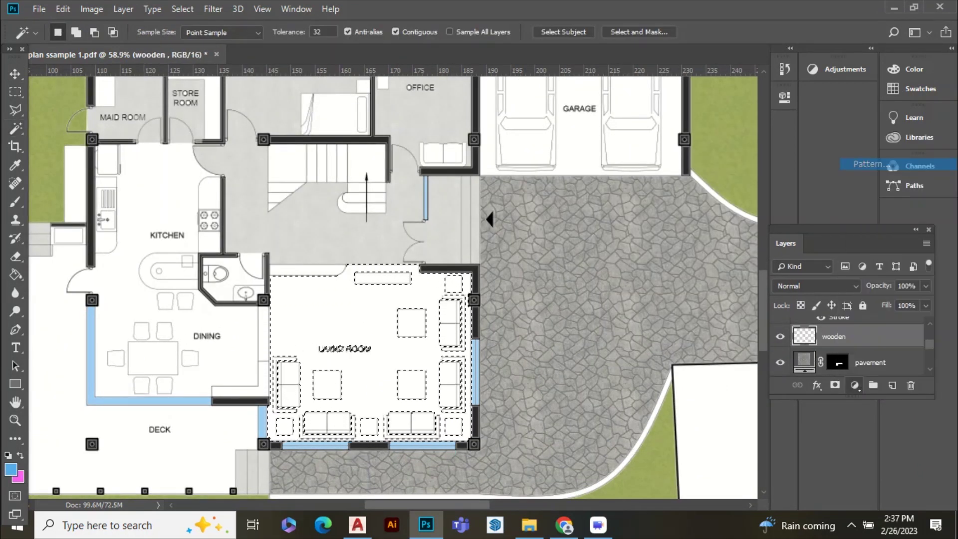
left_click(720, 186)
left_click(670, 297)
left_click(805, 160)
left_click_drag(829, 177, 800, 177)
left_click(878, 163)
- Reduce the wooden layer's opacity to 82%
left_click(925, 286)
left_click_drag(924, 301, 912, 301)
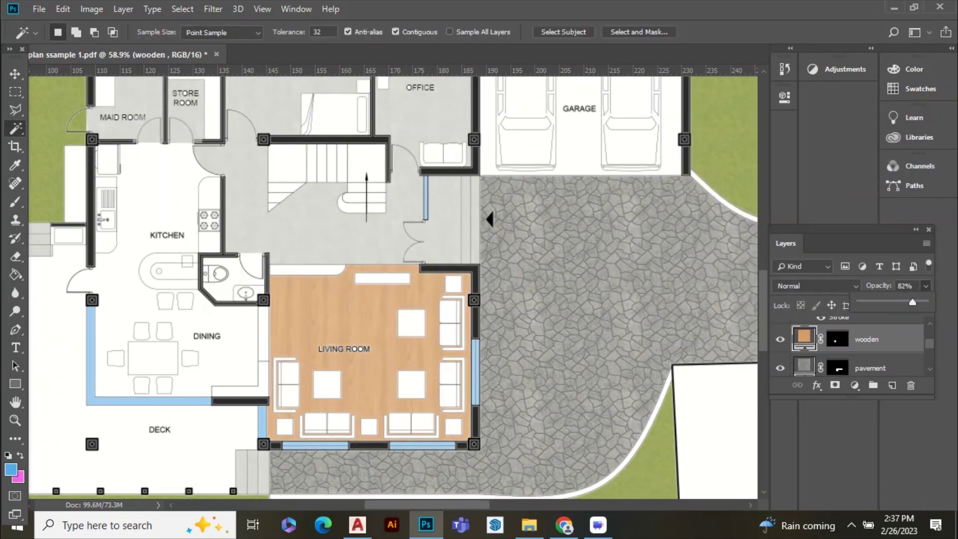
key("v")
scroll(454, 317, "down", 9)
scroll(348, 381, "up", 5)
- Select the kitchen and dining floor on Layer 1 with the Magic Wand
key("w")
scroll(843, 349, "up", 2)
left_click(843, 339)
left_click(315, 249)
scroll(292, 257, "up", 19)
- Subtract the kitchen's exterior door swing and the adjoining room doorways from the selection with the Rectangular Marquee
key("m")
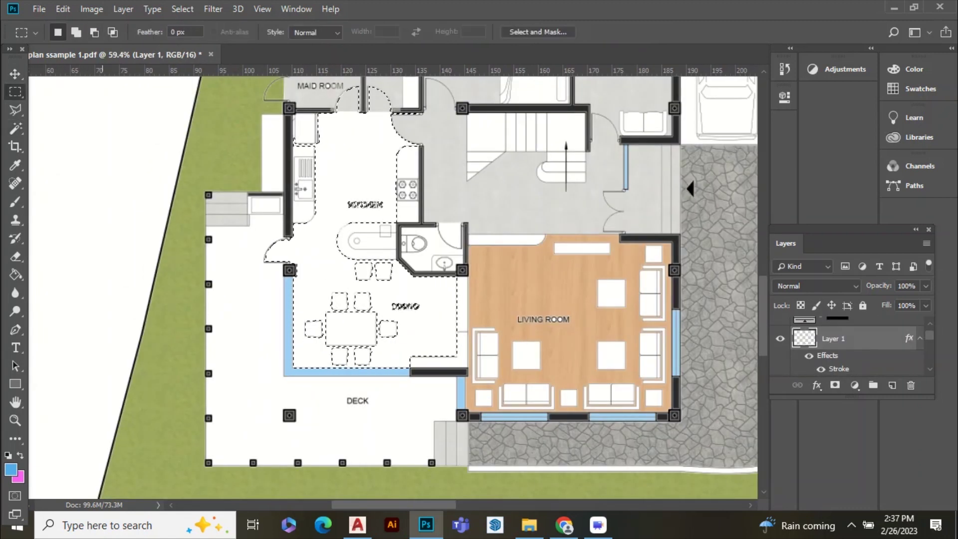
left_click_drag(294, 210, 213, 317)
scroll(200, 374, "down", 8)
scroll(463, 180, "up", 4)
left_click_drag(458, 178, 356, 270)
scroll(368, 163, "up", 3)
left_click_drag(491, 164, 192, 196)
scroll(439, 145, "down", 15)
scroll(848, 344, "up", 1)
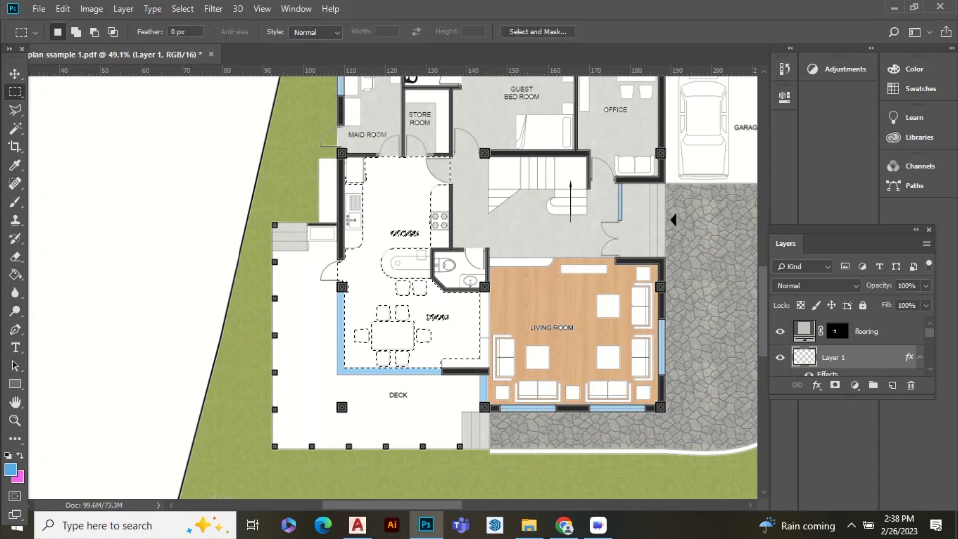
- Create a new layer above the flooring layer and name it kitchen
left_click(865, 331)
left_click(891, 385)
type("kitchen")
key("Return")
- Apply a beige tile Pattern Fill at 20% scale to the kitchen and dining floor and slightly lower the kitchen layer's opacity
left_click(854, 385)
left_click(872, 170)
left_click(720, 186)
scroll(682, 265, "down", 5)
left_click(671, 285)
left_click(626, 285)
scroll(671, 263, "down", 1)
left_click(671, 263)
left_click(848, 212)
left_click(804, 161)
left_click_drag(830, 178, 798, 178)
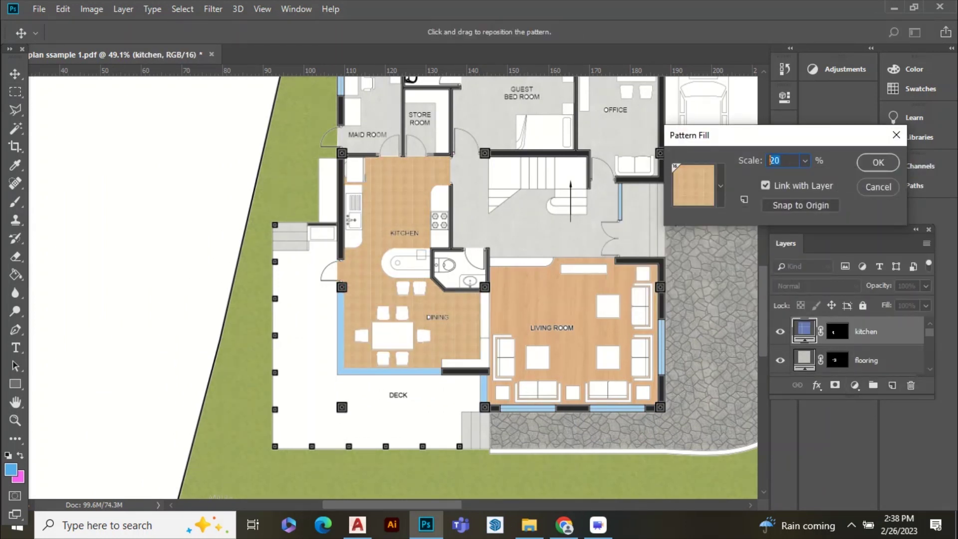
left_click(877, 163)
left_click(925, 286)
left_click_drag(925, 302, 916, 302)
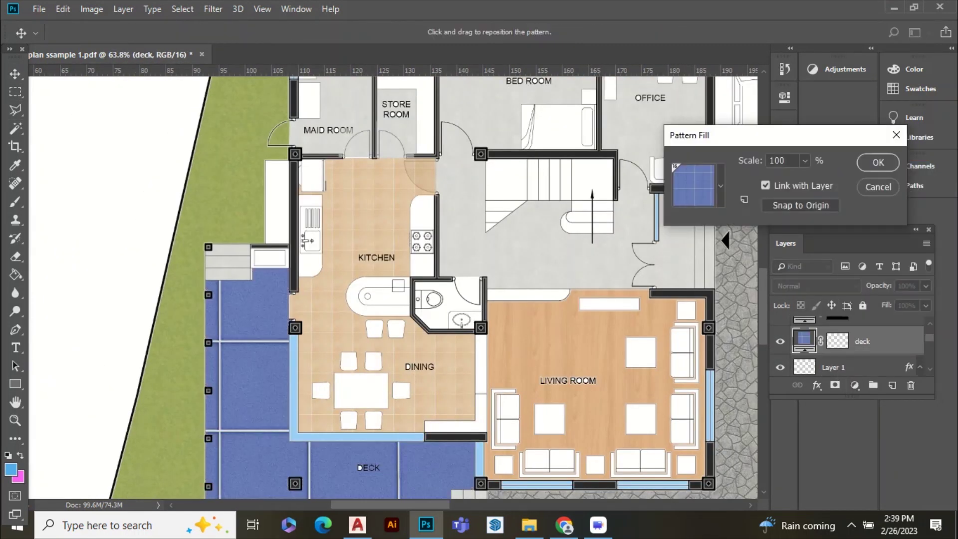
- Change the deck layer's fill pattern to brown wood planks and reduce the pattern's scale
left_click(721, 185)
scroll(693, 262, "down", 3)
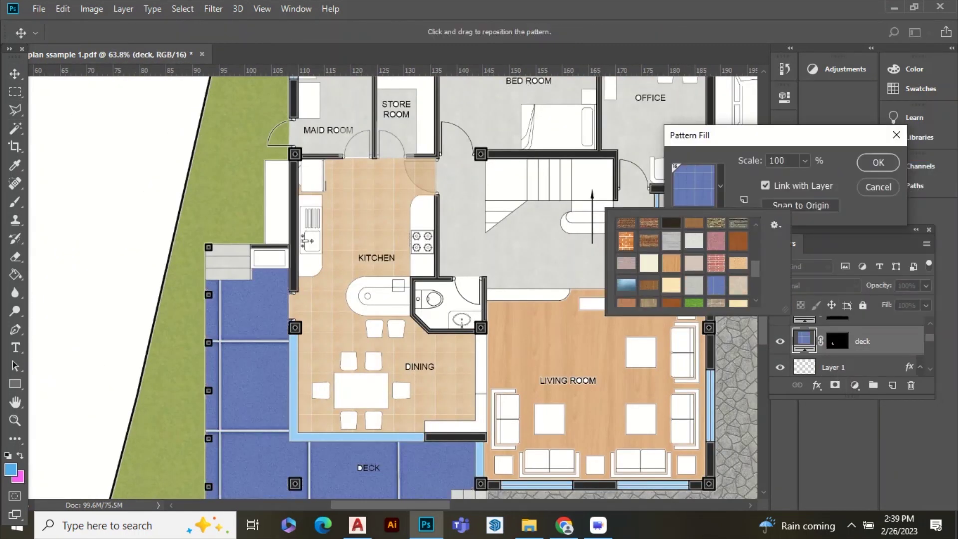
left_click(649, 249)
left_click(805, 161)
left_click_drag(805, 177, 799, 177)
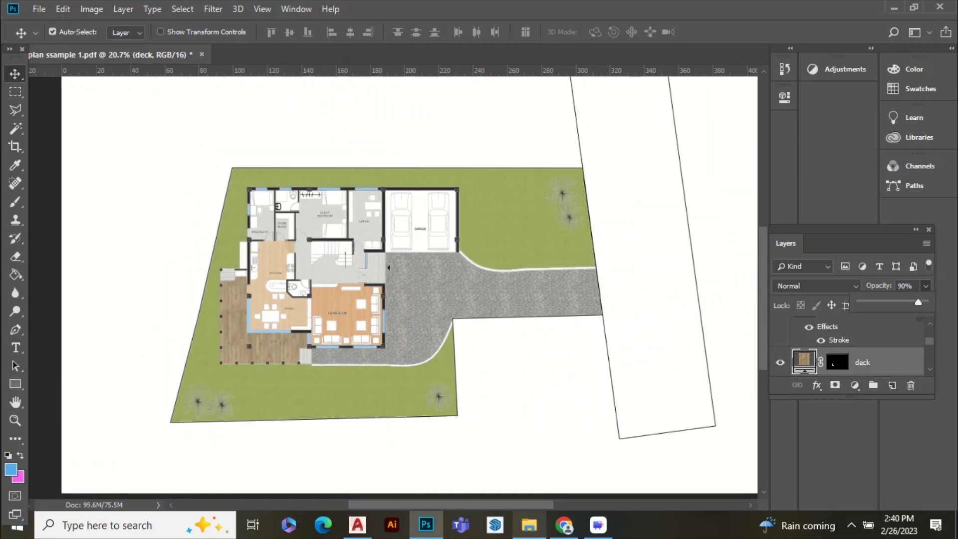
- Switch to File Explorer and place the tree-tops-watercolor-vector image from the floor plan render folder into the Photoshop document
mouse_move(529, 524)
left_click(530, 474)
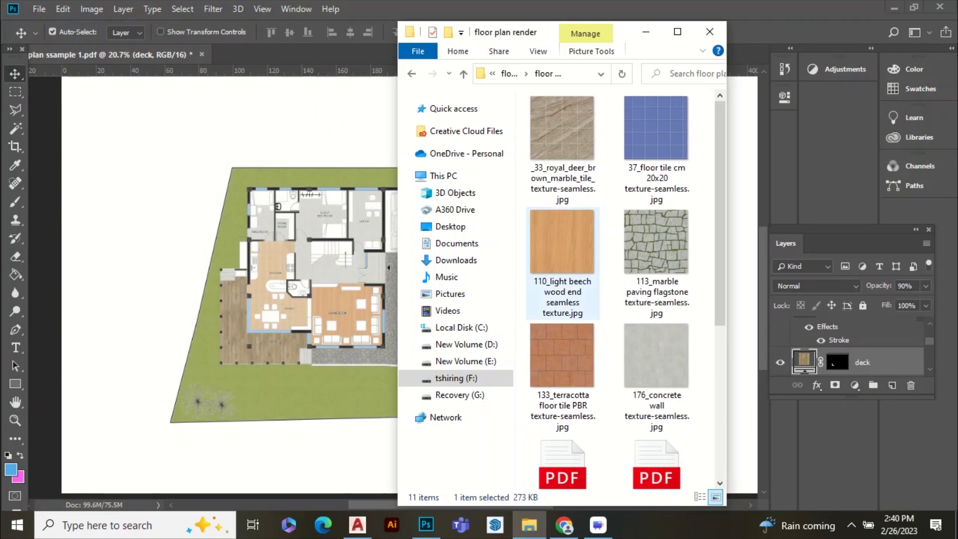
left_click_drag(656, 358, 339, 259)
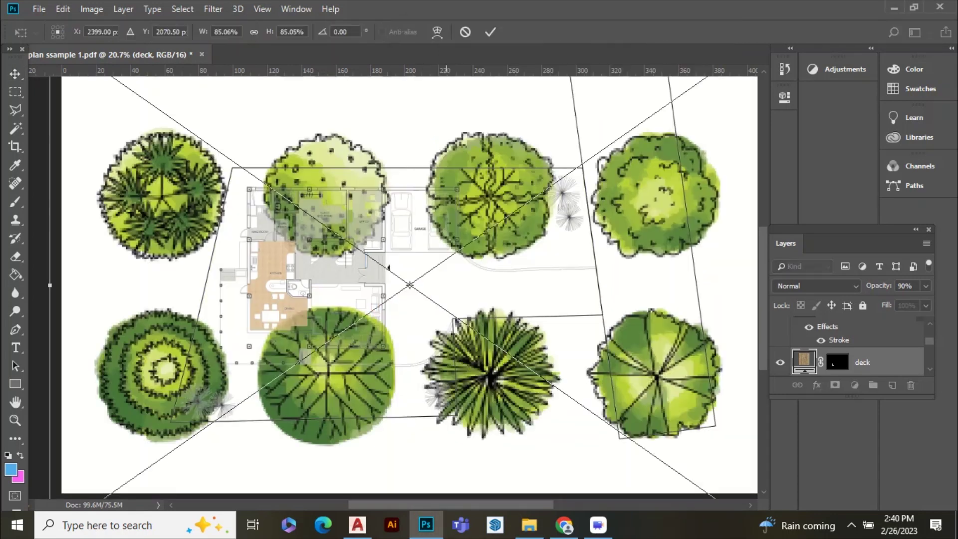
- Scale the placed tree image to about 51% and position it over the upper part of the plan
scroll(482, 288, "down", 3)
scroll(481, 287, "down", 1)
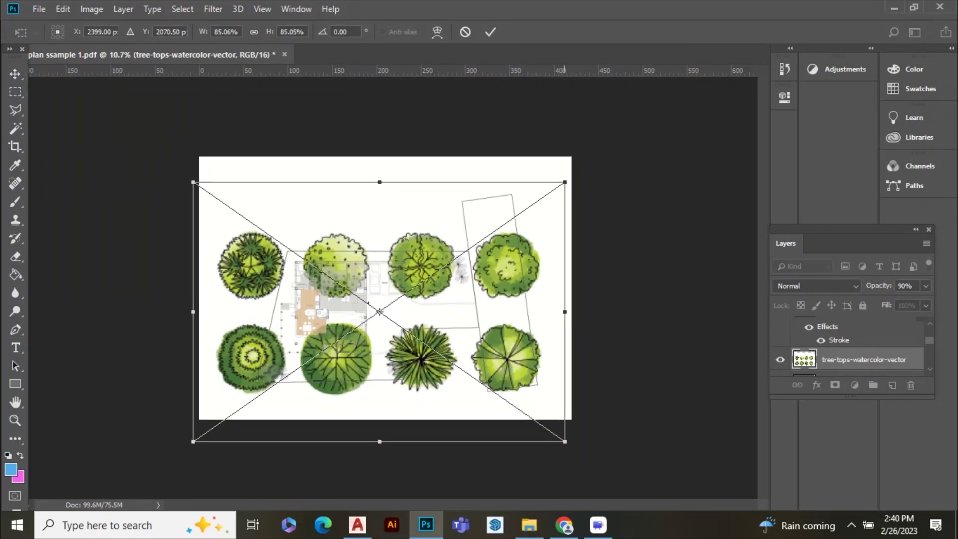
left_click_drag(565, 182, 416, 285)
left_click_drag(327, 314, 440, 224)
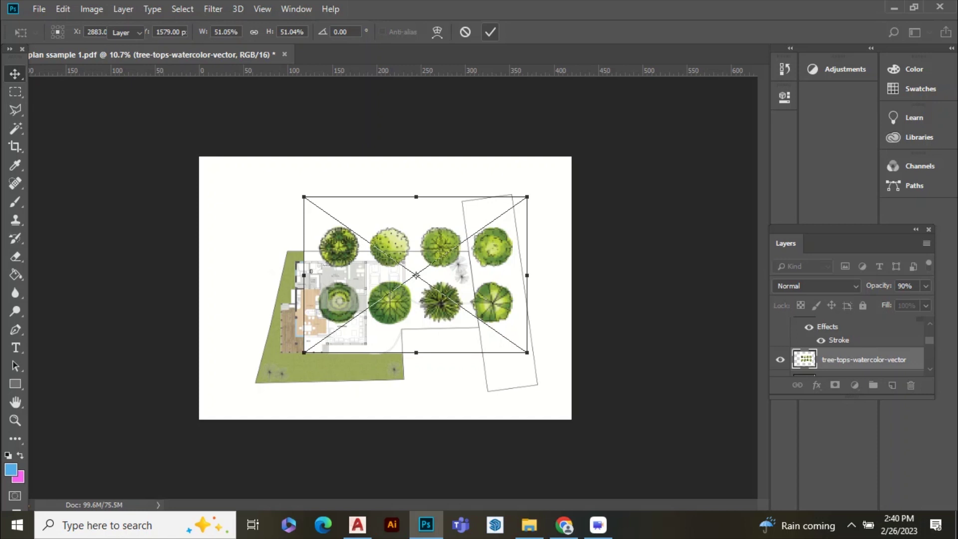
key("Return")
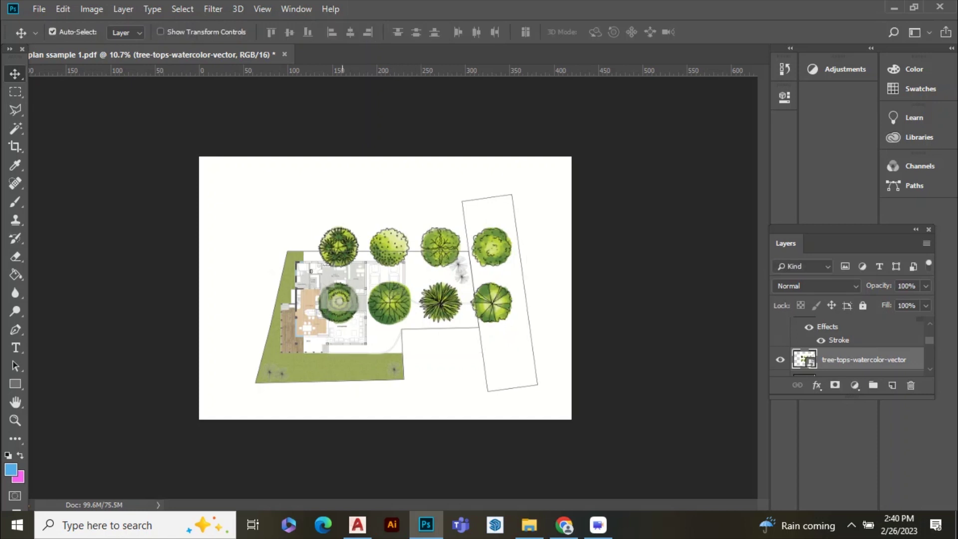
- Select the second tree in the lower row of the placed tree image with the Quick Selection tool
left_click(15, 129)
left_click(55, 135)
left_click(16, 128)
left_click(55, 128)
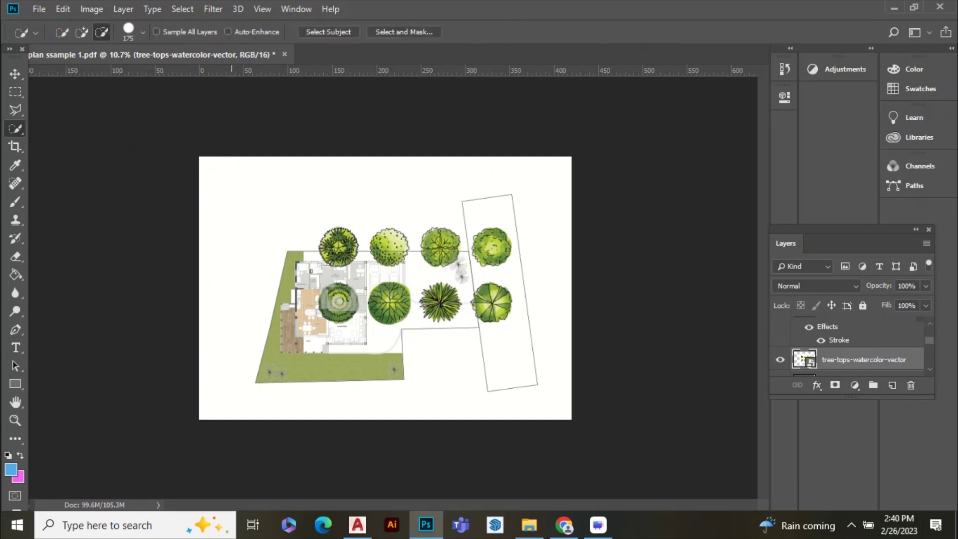
scroll(390, 290, "up", 5)
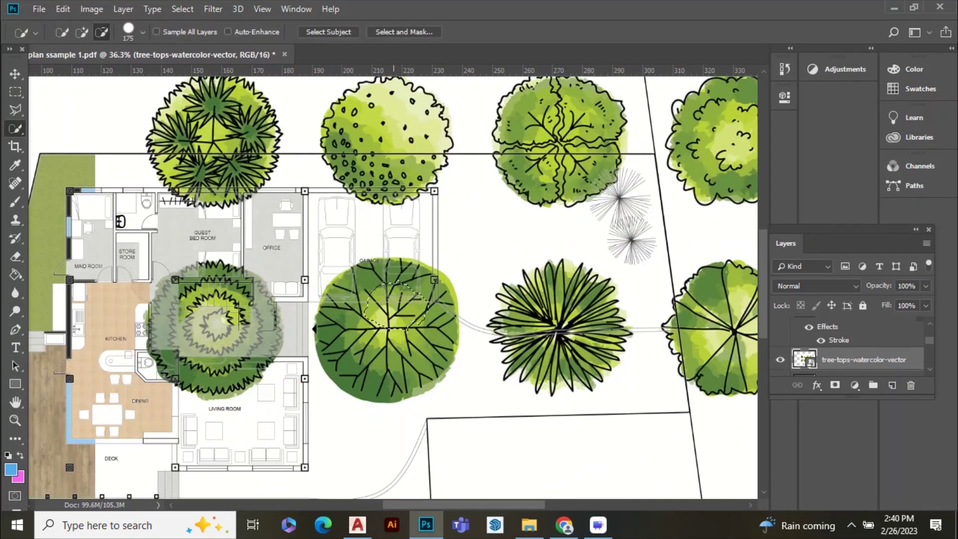
left_click(395, 305)
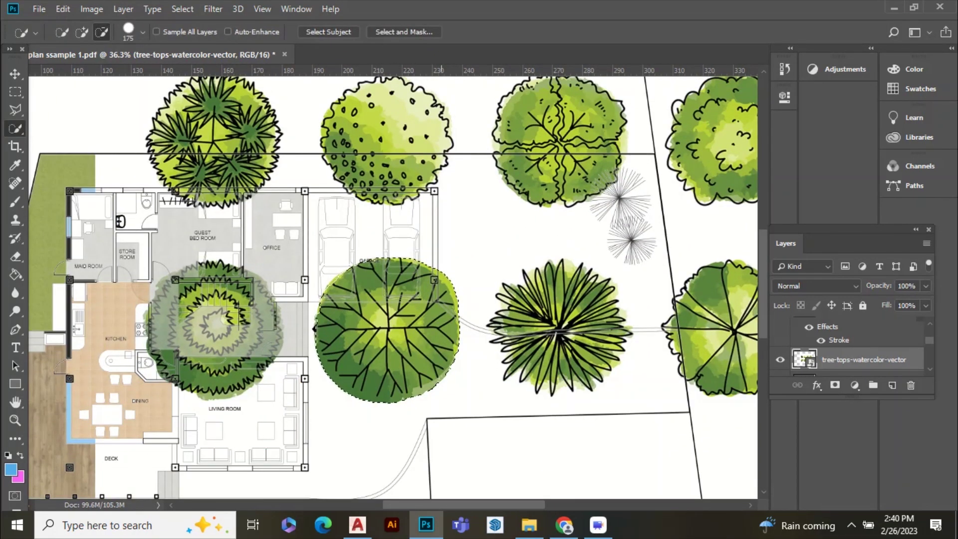
- Output the selected tree to a new layer through Select and Mask
left_click(404, 32)
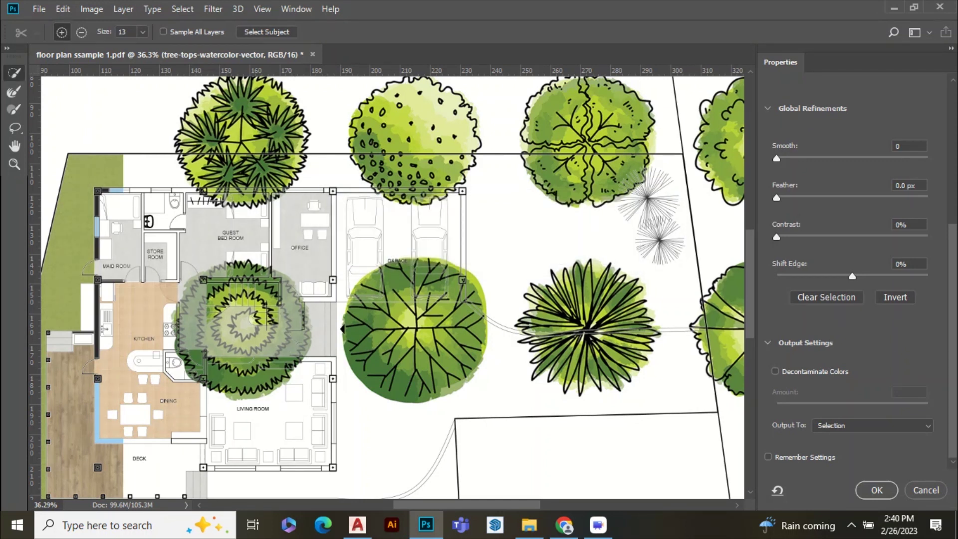
left_click(872, 426)
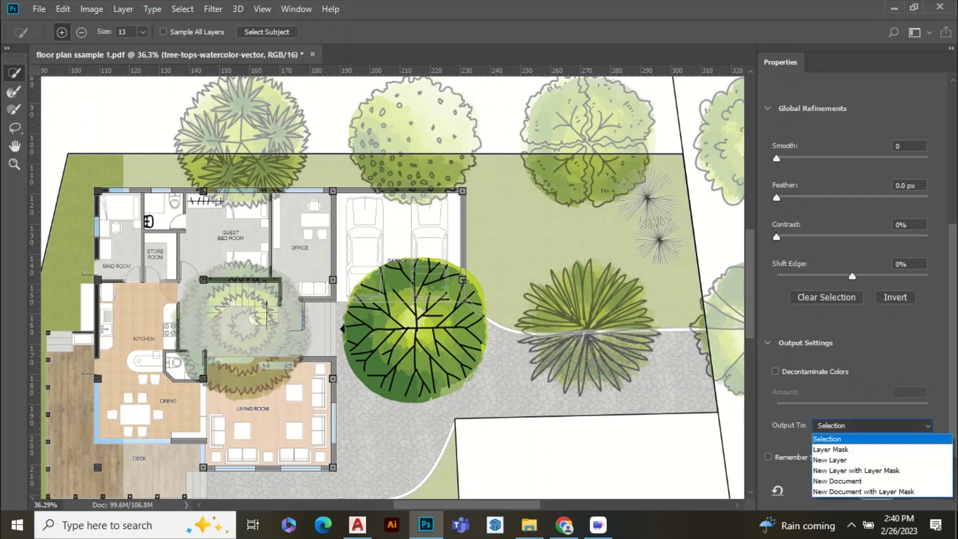
left_click(868, 459)
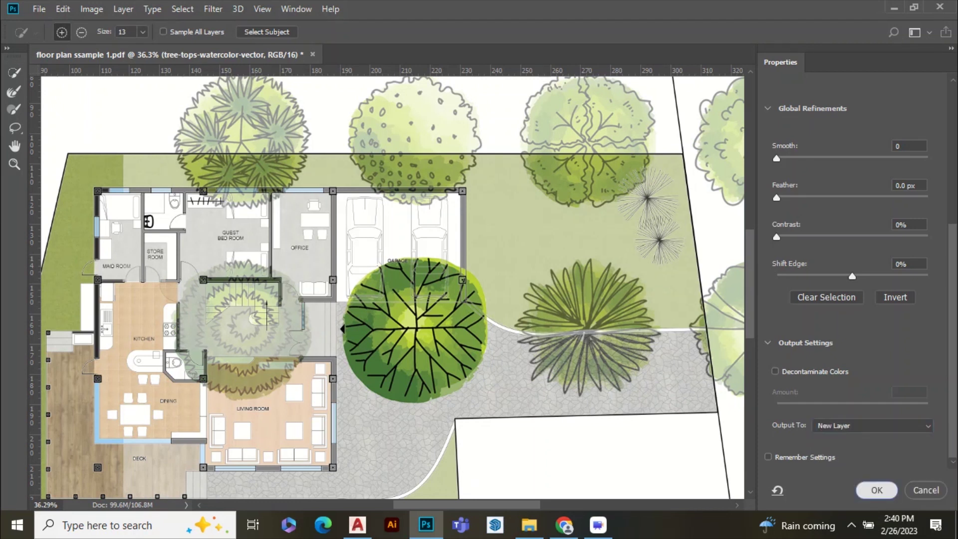
left_click(876, 489)
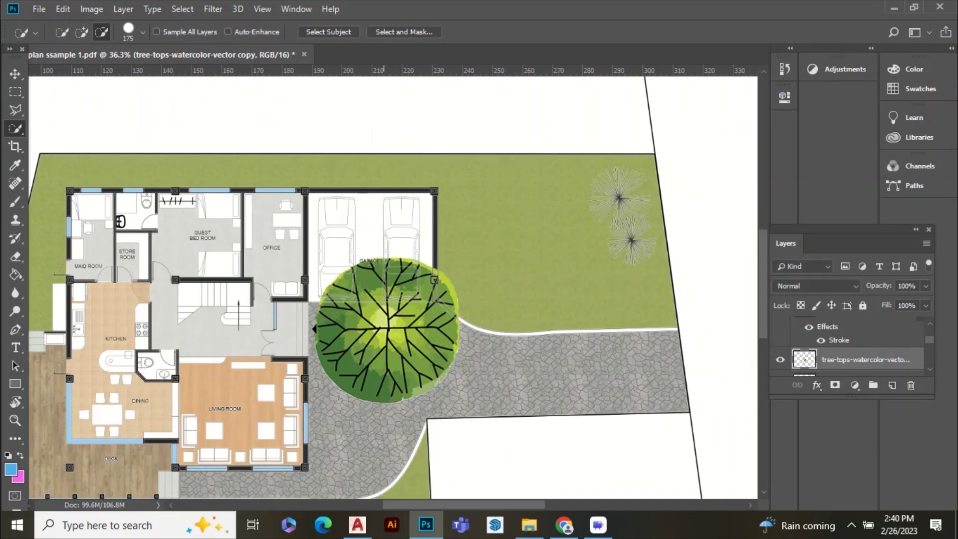
- Delete the original tree-tops-watercolor-vector layer and move the cut-out tree to the lawn's lower-left corner below the deck
key("v")
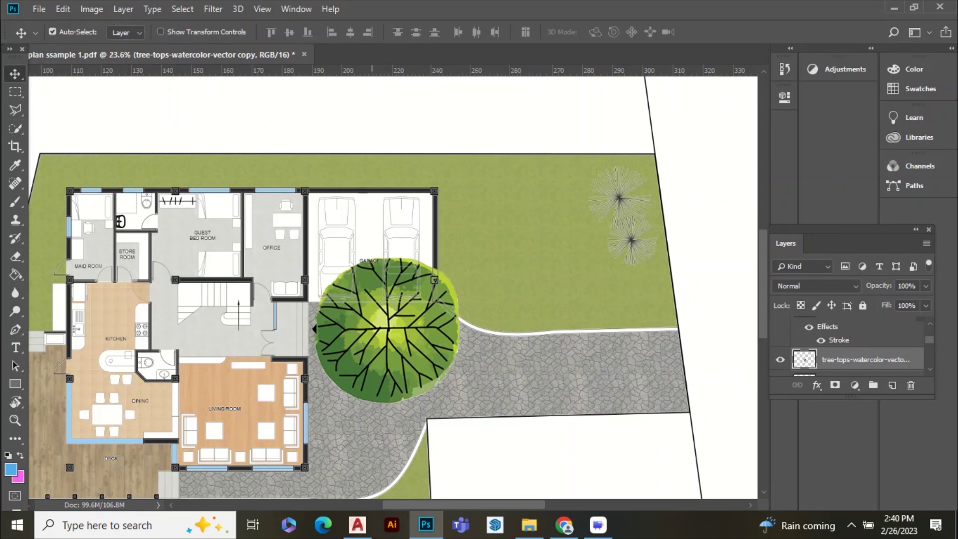
scroll(372, 335, "down", 5)
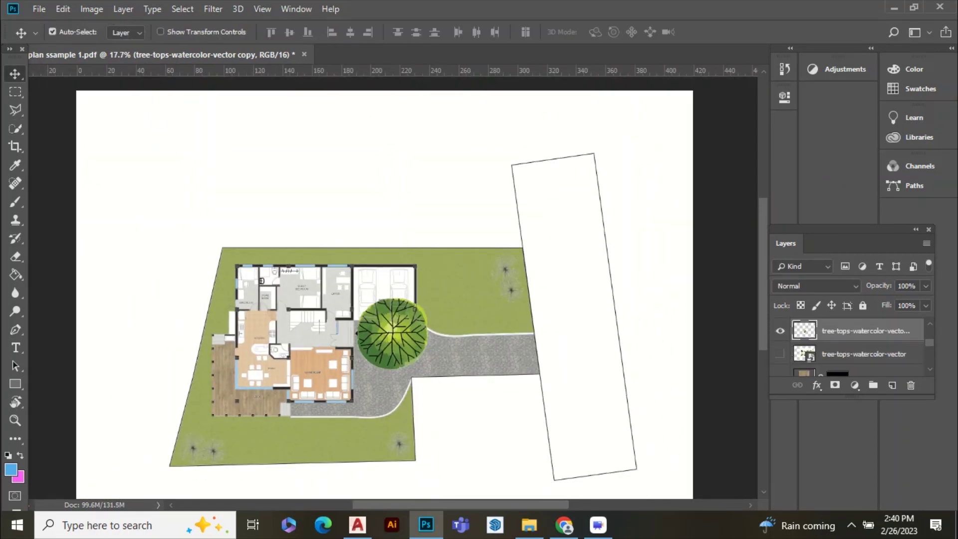
left_click(863, 353)
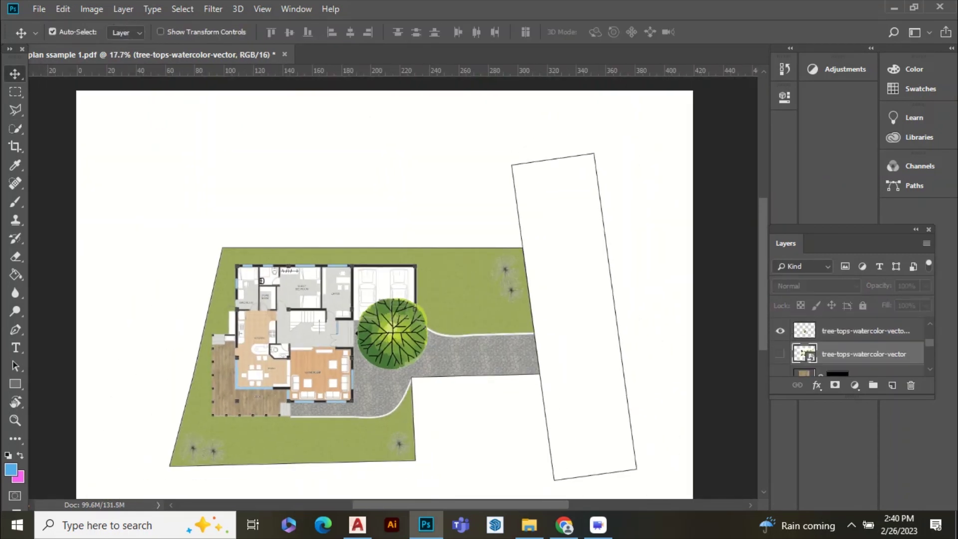
left_click(835, 332)
key("ctrl+minus")
left_click_drag(394, 299, 251, 374)
key("ctrl+plus")
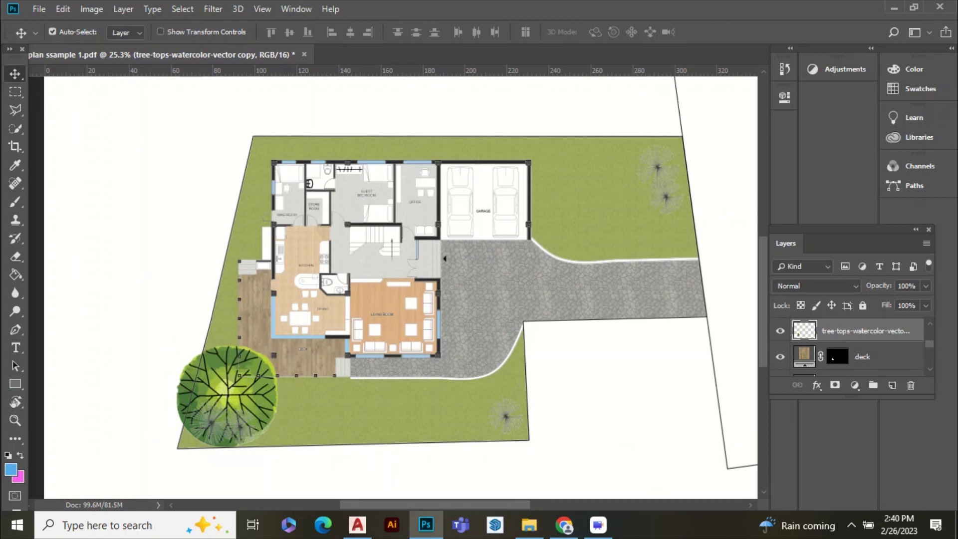
- Place the tree layer above the kitchen layer and scale the tree to about 63% in the lawn's lower-left corner
scroll(849, 344, "up", 1)
mouse_move(849, 359)
left_mouse_down()
mouse_move(849, 337)
mouse_move(835, 329)
left_mouse_up()
left_click_drag(242, 392, 263, 392)
key("ctrl+t")
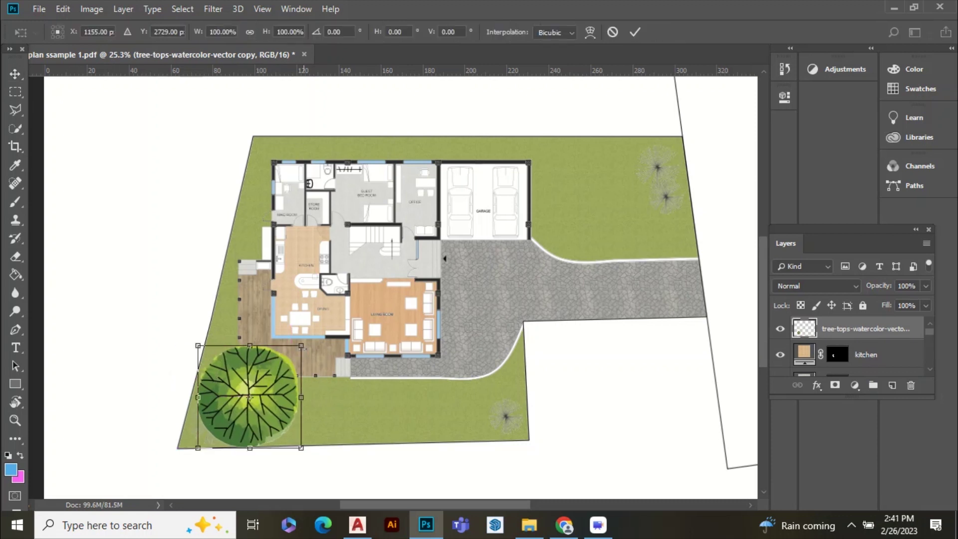
left_click_drag(301, 345, 215, 399)
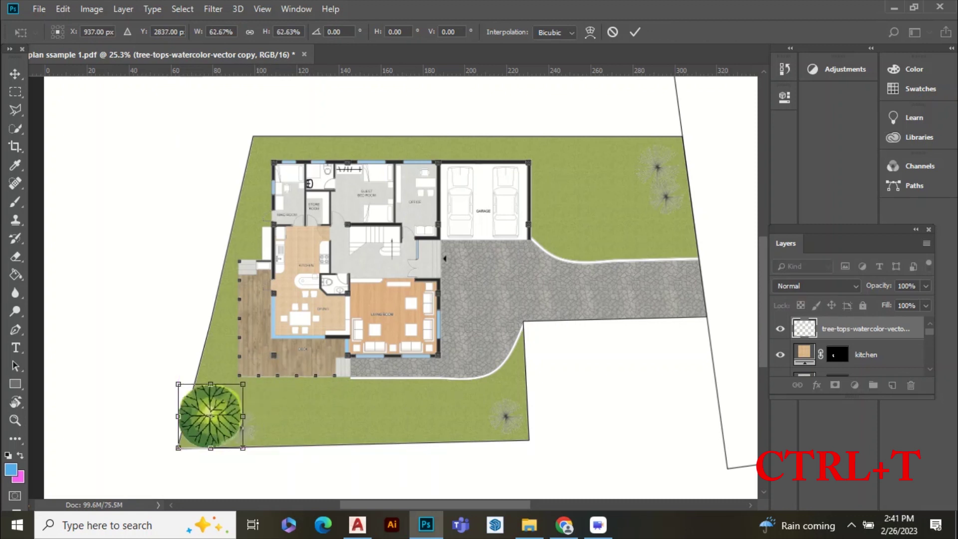
key("Return")
- Duplicate the corner tree, scale the copy to about 74% and place it against the first tree, inside the lawn's lower edge
left_click_drag(241, 427, 290, 434, "alt")
key("ctrl+t")
left_click_drag(291, 393, 274, 409)
key("Return")
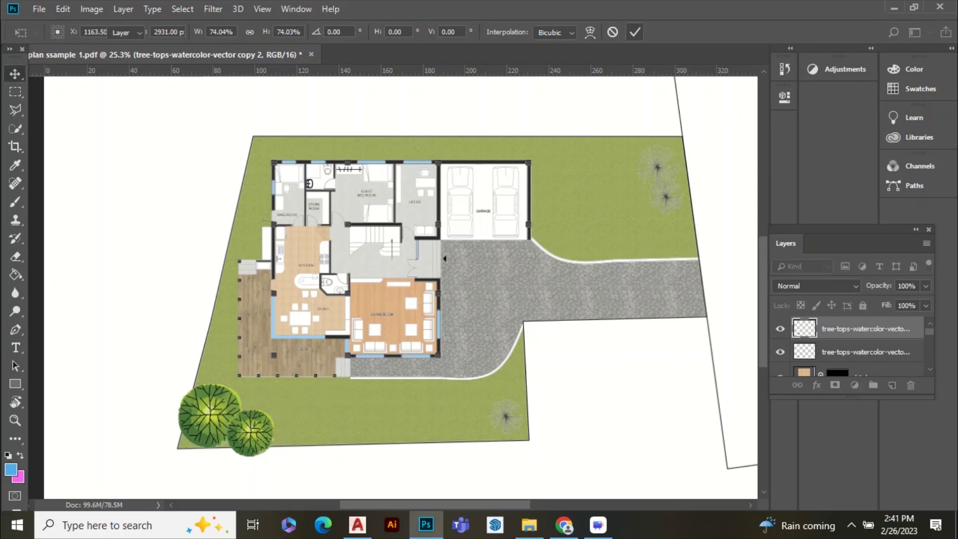
left_click_drag(252, 432, 245, 424)
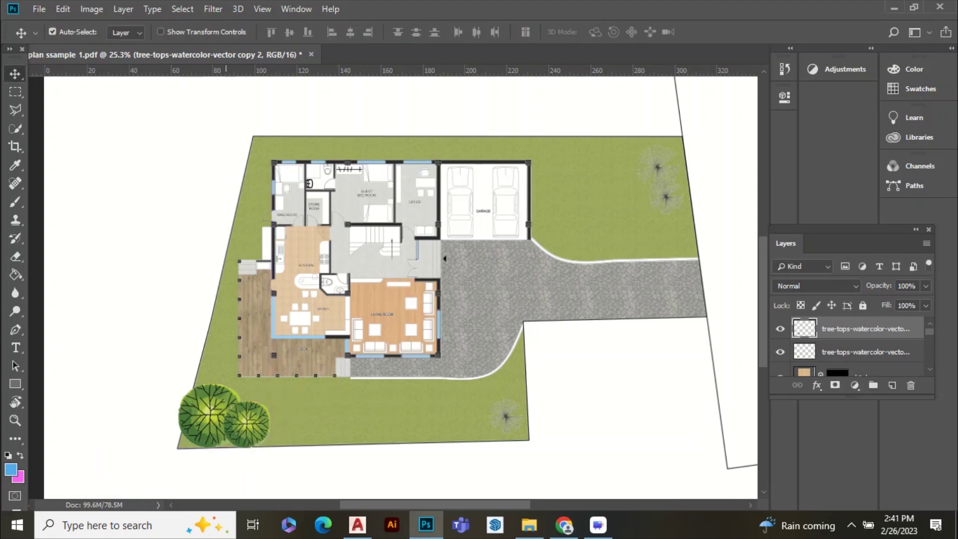
- Copy the large and small trees to the lawn's lower-right corner, shrinking the large copy slightly, and to its upper-right corner
left_click_drag(214, 395, 502, 398)
key("ctrl+t")
left_click_drag(537, 368, 527, 377)
key("Return")
left_click_drag(244, 419, 462, 423)
left_click_drag(494, 404, 657, 159)
left_click_drag(470, 427, 679, 200)
- Group all the tree copy layers and name the group tree
scroll(445, 258, "down", 2)
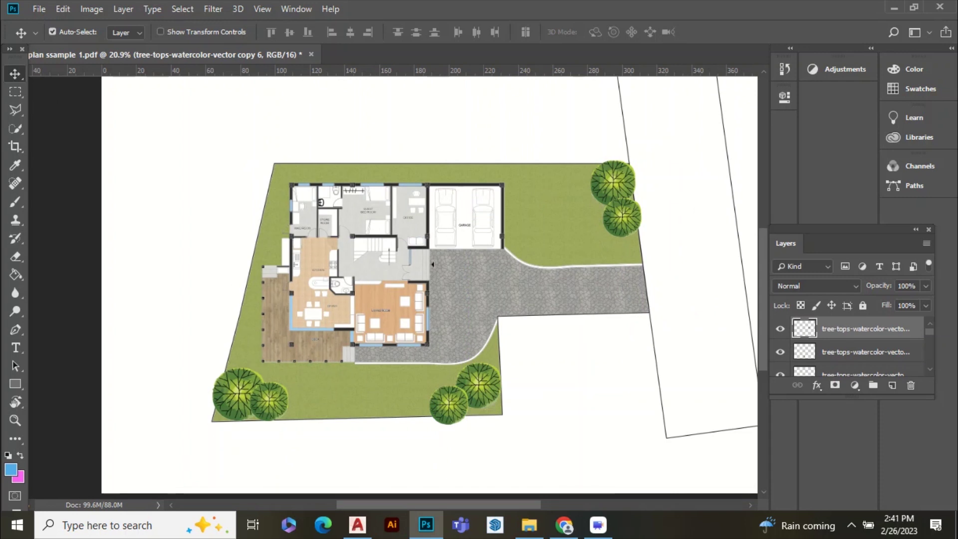
scroll(858, 349, "down", 3)
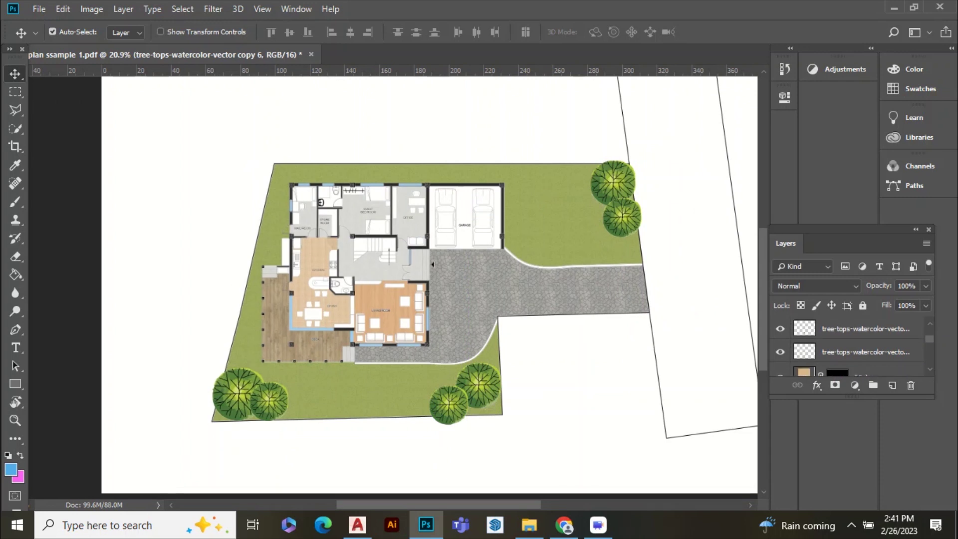
left_click(866, 353, "shift")
left_click(873, 385)
double_click(833, 325)
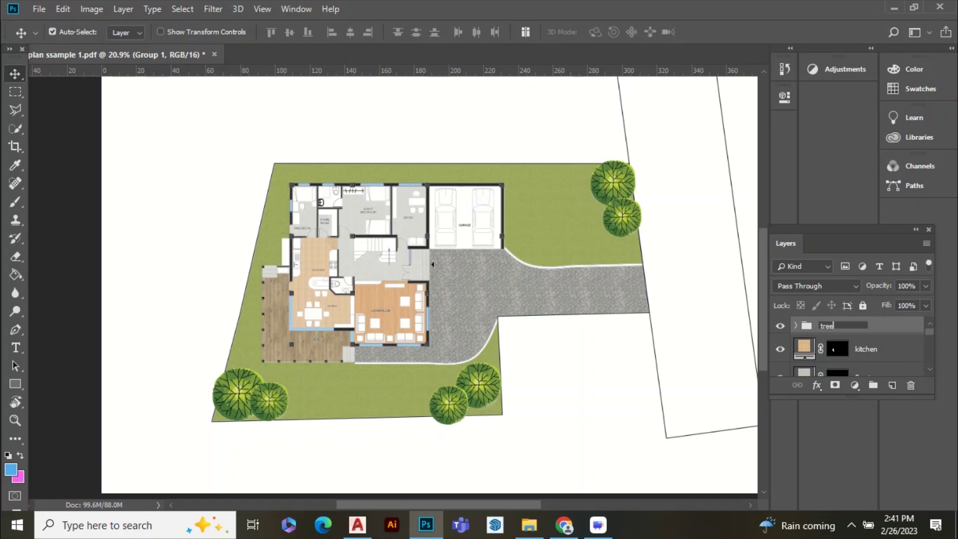
type("tree")
key("Return")
- Lower the tree group's opacity to 63%
left_click(925, 286)
left_click_drag(911, 302, 905, 302)
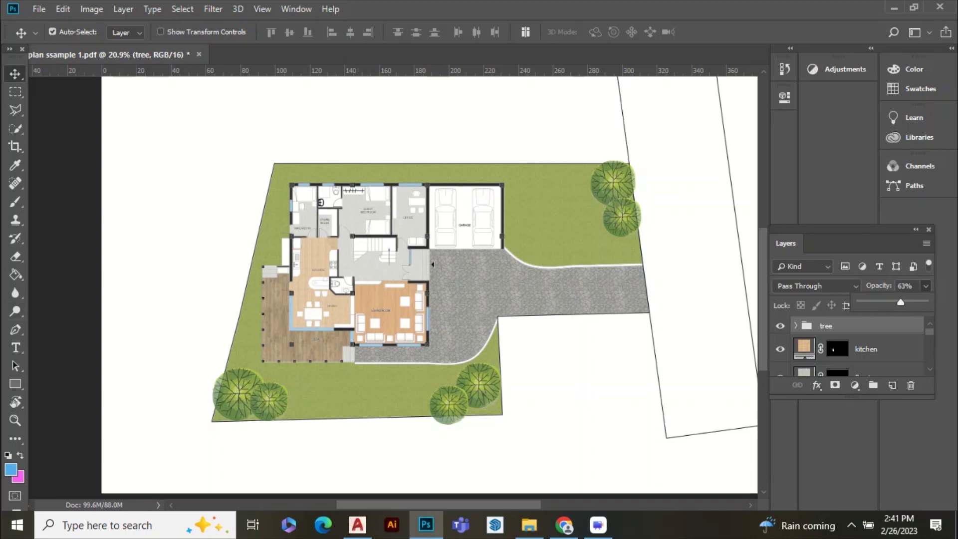
left_click(503, 225)
- Add an inner shadow to the greeen lawn layer with 24% opacity and a 43° angle
scroll(503, 225, "up", 5)
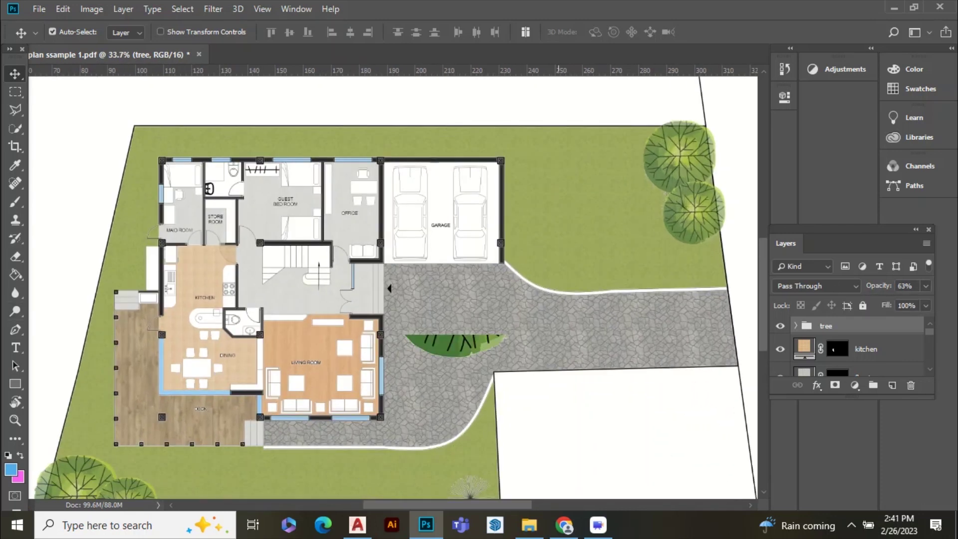
left_click(558, 225)
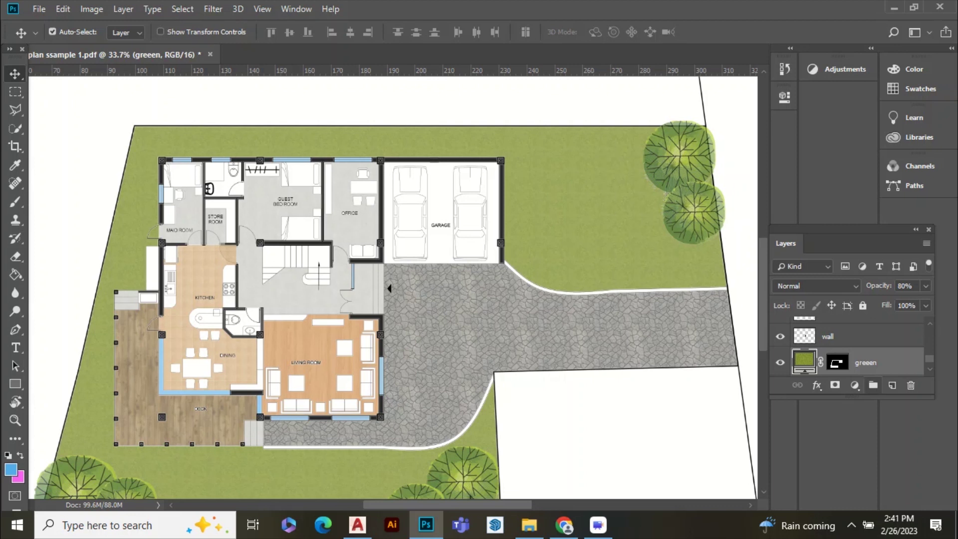
left_click(816, 385)
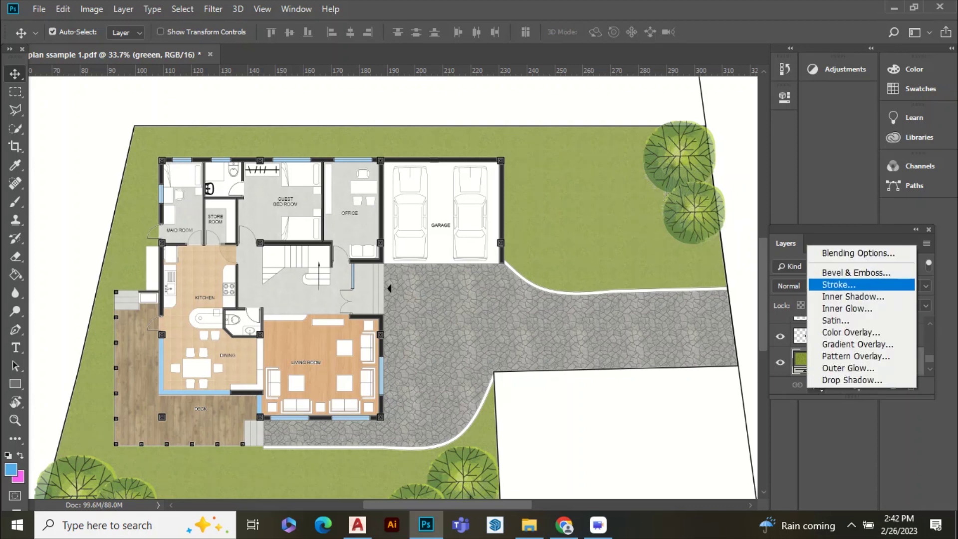
left_click(853, 297)
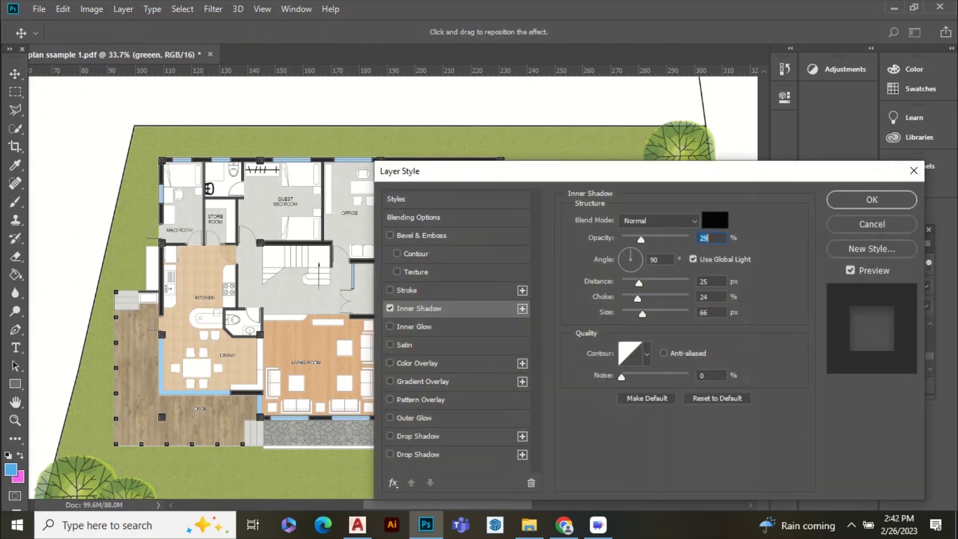
left_click_drag(648, 152, 717, 121)
key("Tab")
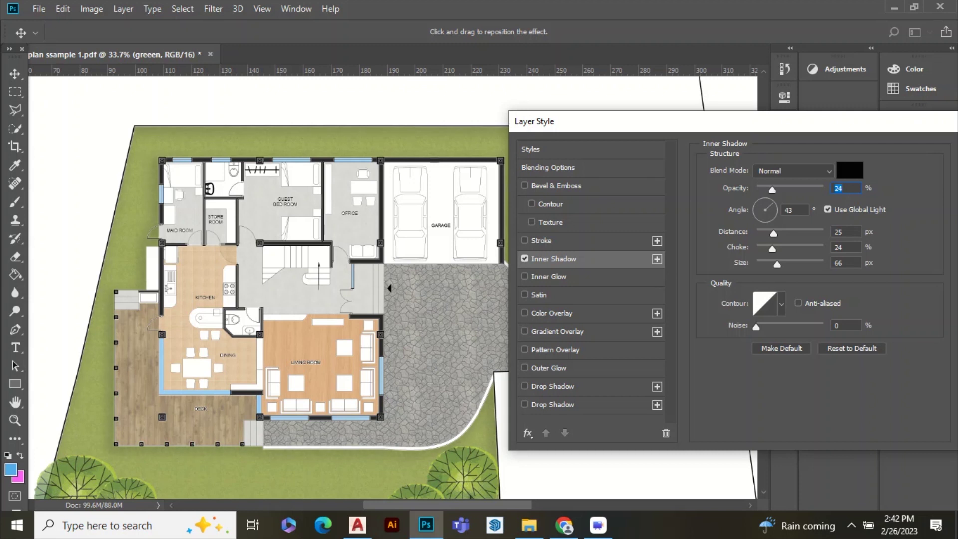
left_click_drag(699, 122, 548, 123)
left_click(857, 153)
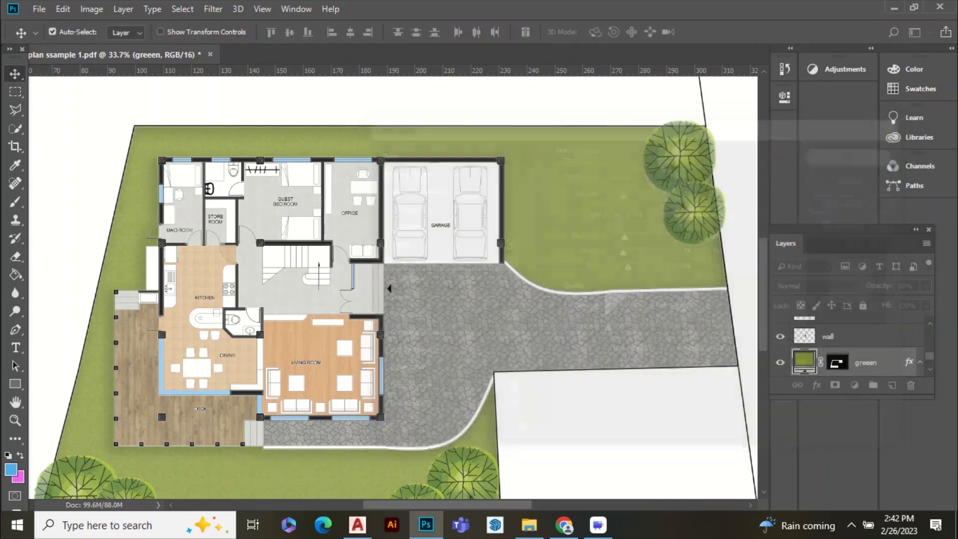
- Add a drop shadow to the wall layer, keeping the plan's rooms in view beside its settings
scroll(482, 189, "down", 2)
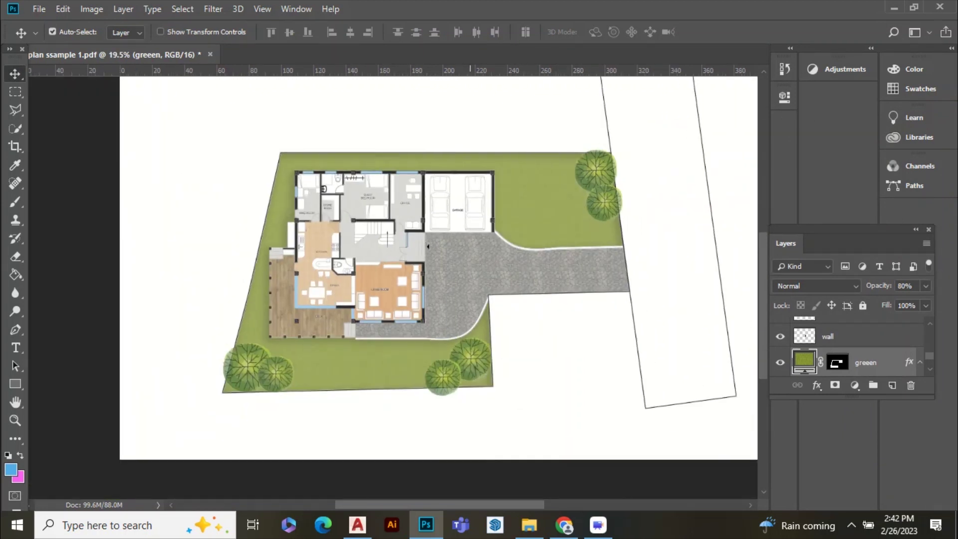
scroll(420, 243, "up", 2)
scroll(432, 249, "up", 4)
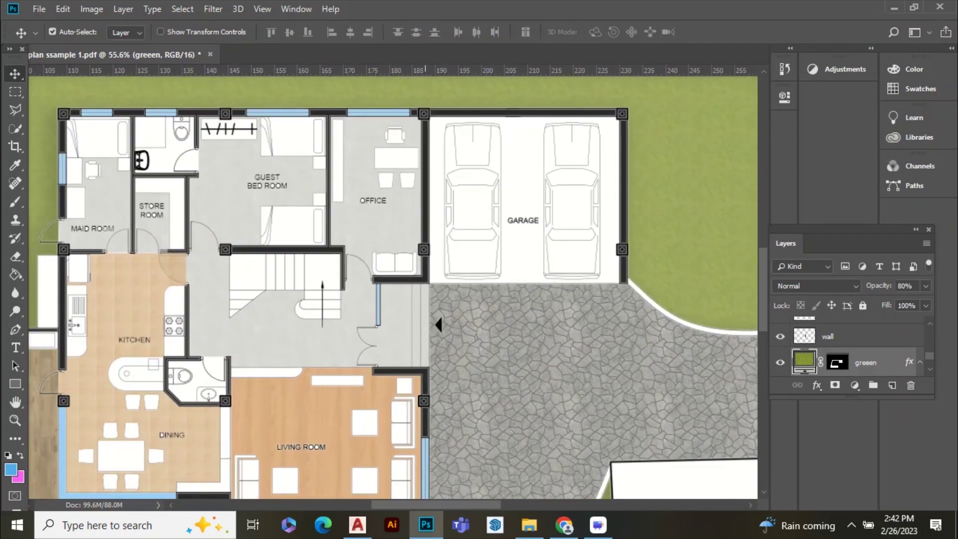
left_click(438, 325)
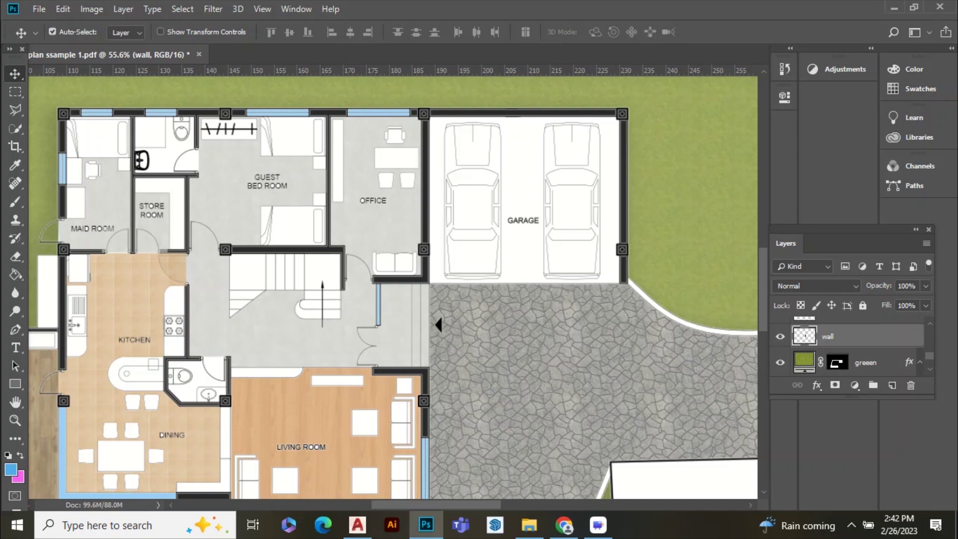
left_click(816, 385)
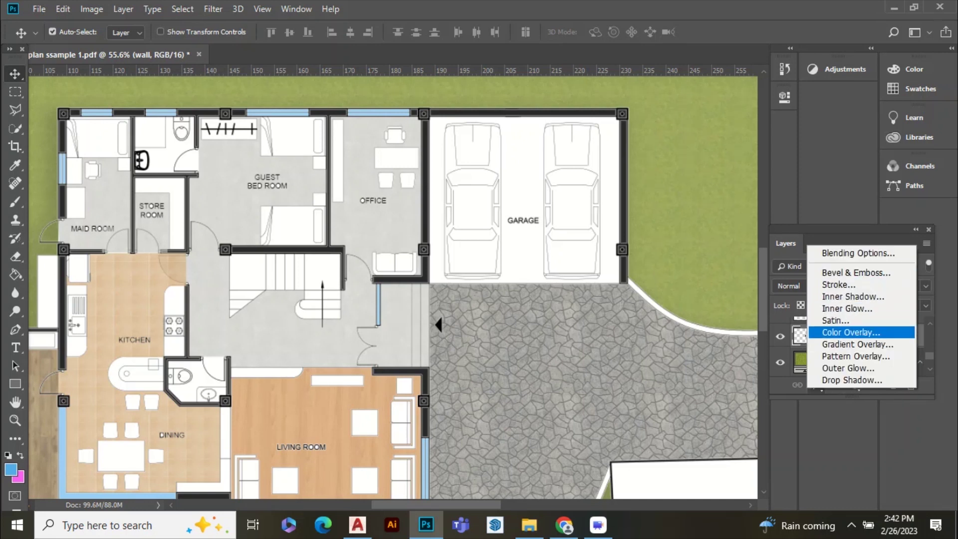
left_click(852, 379)
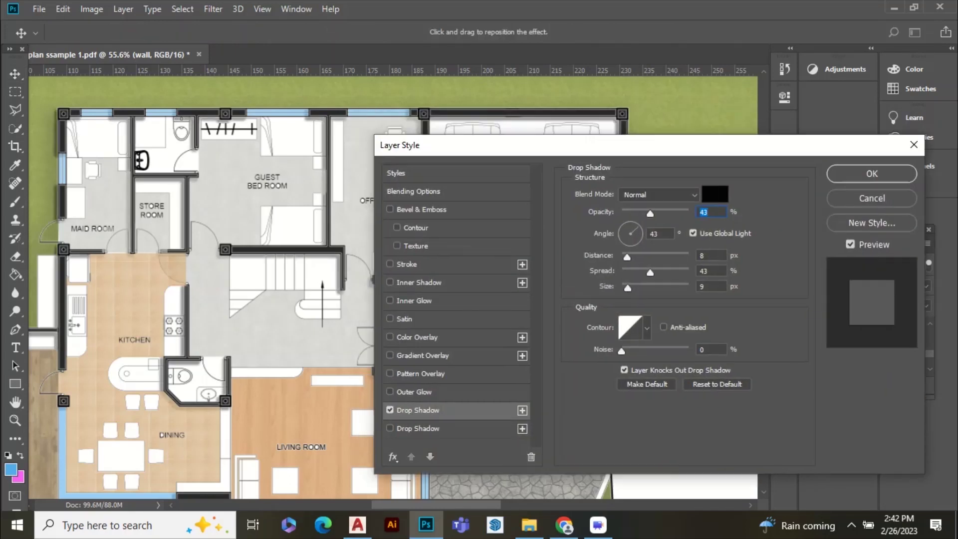
left_click_drag(499, 144, 582, 221)
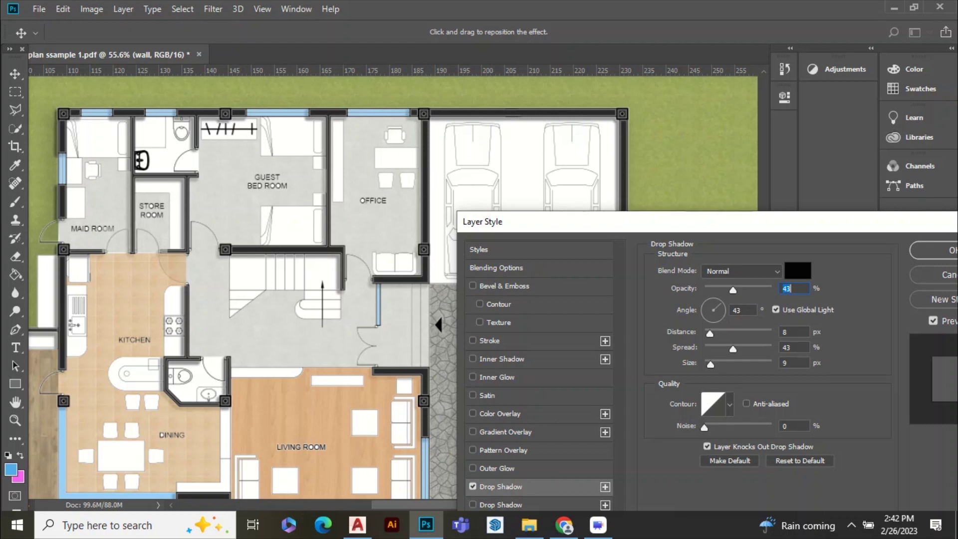
- Set the wall drop shadow's opacity to 64% and its distance to 10 px
type("67")
left_click_drag(748, 290, 747, 289)
left_click_drag(709, 333, 708, 334)
key("Up")
key("Up")
key("Up")
key("Up")
key("Up")
key("Up")
key("Up")
key("Up")
key("Down")
key("Down")
key("Down")
key("Down")
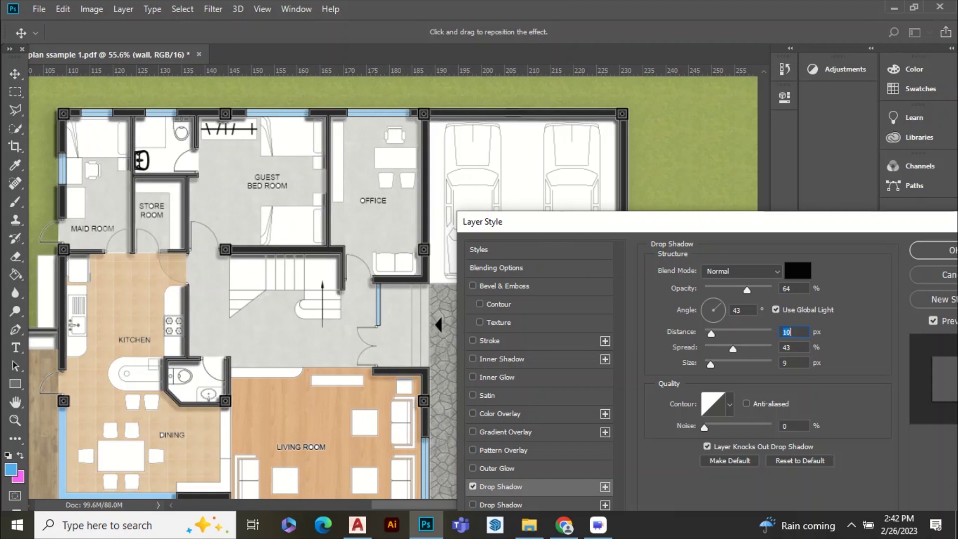
- Set the wall drop shadow's spread to 44% and size to 10 px, and apply the effect
mouse_move(720, 349)
left_mouse_down()
mouse_move(739, 349)
mouse_move(709, 365)
mouse_move(719, 364)
left_mouse_up()
key("shift+Down")
key("shift+Down")
key("shift+Down")
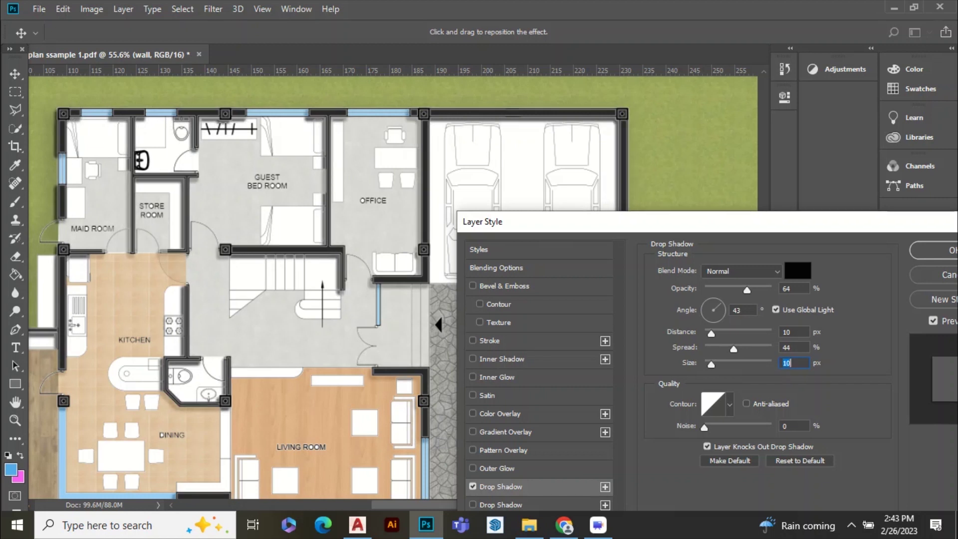
left_click_drag(698, 222, 565, 174)
left_click(820, 203)
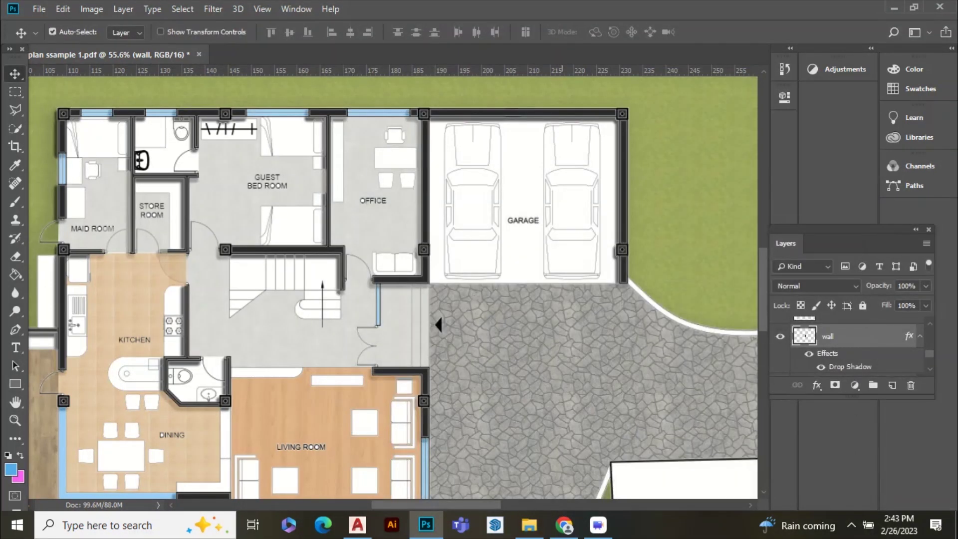
- Select the road strip on Layer 1 with the Magic Wand and create a new layer named road
scroll(464, 229, "down", 8)
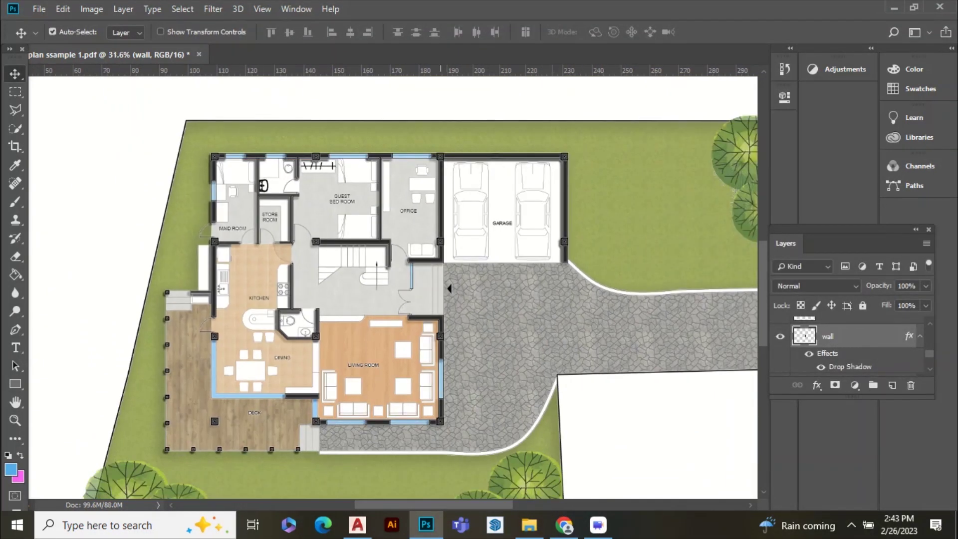
scroll(409, 283, "up", 5)
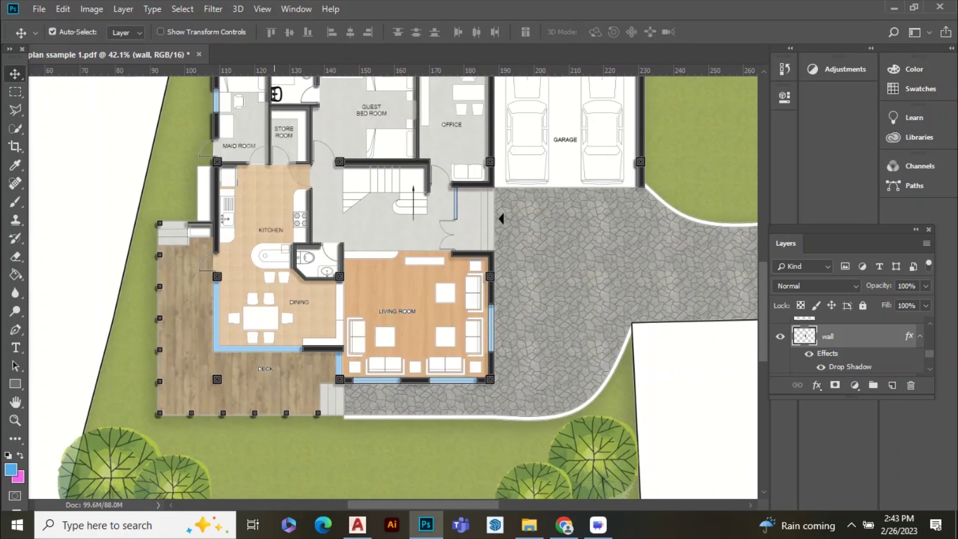
scroll(202, 354, "down", 5)
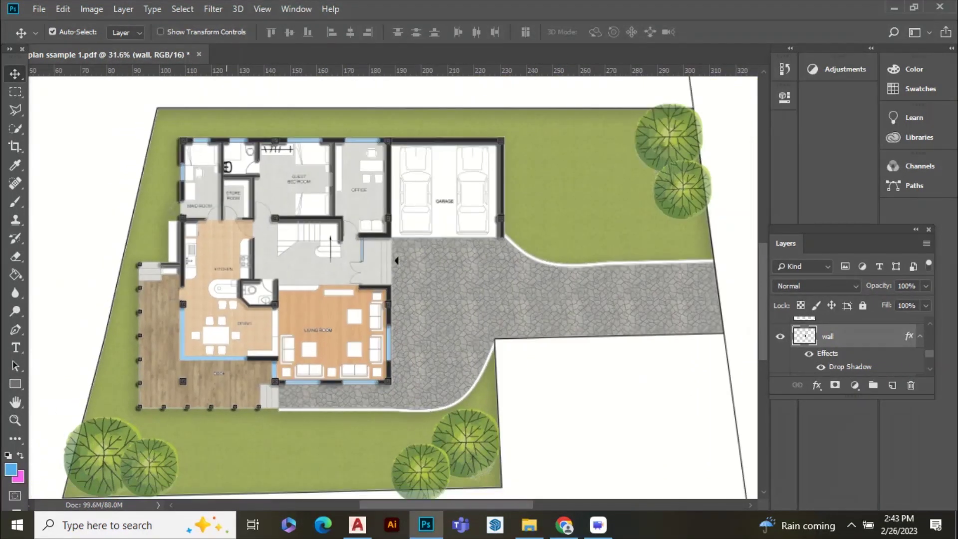
scroll(383, 259, "down", 2)
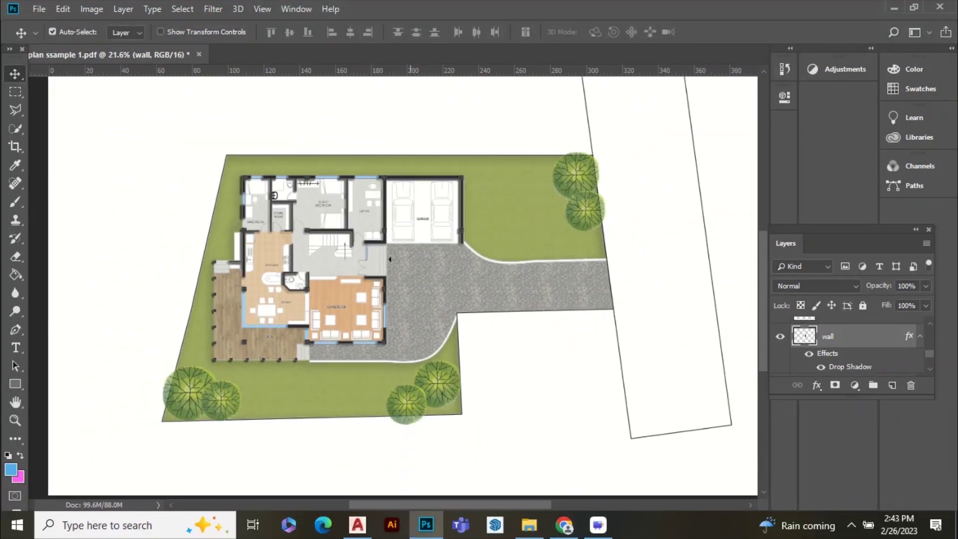
scroll(411, 262, "down", 1)
scroll(842, 349, "up", 5)
left_click(838, 350)
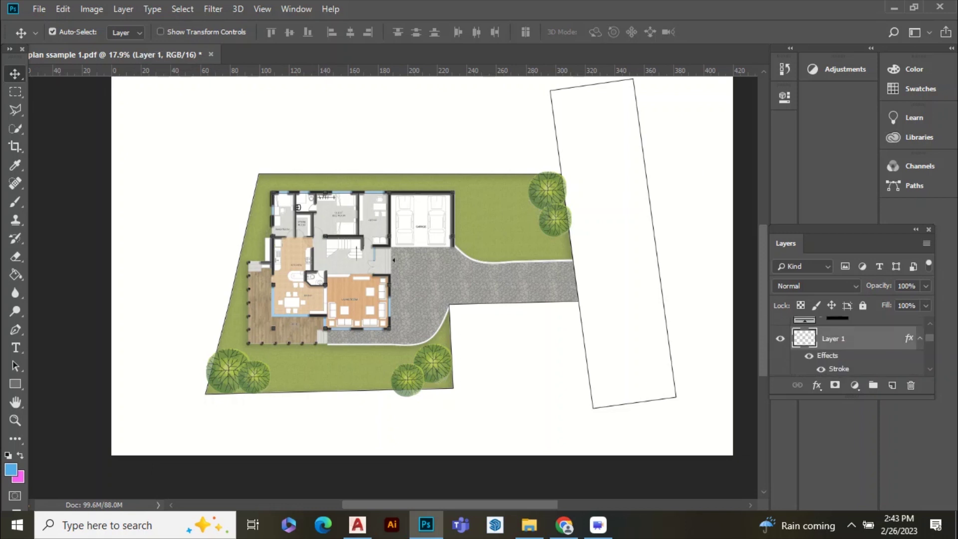
right_click(15, 129)
left_click(68, 143)
left_click(614, 239)
left_click(891, 385)
double_click(832, 338)
type("road")
- Fill the road selection with dark grey using the Paint Bucket and deselect it
left_click(11, 469)
left_click_drag(536, 215, 534, 191)
left_click(852, 79)
left_click(15, 275)
left_click(614, 239)
key("ctrl+d")
- Select the white area surrounding the plot on Layer 1 with the Magic Wand and create a new layer for its fill
left_click(834, 361)
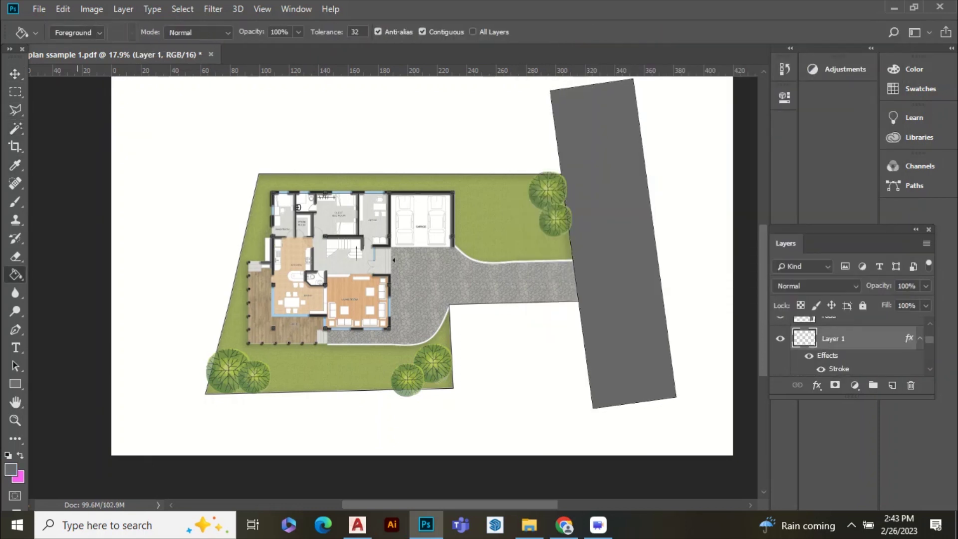
left_click(15, 129)
left_click(514, 349)
scroll(843, 349, "down", 2)
left_click(892, 385)
- Try a first foreground colour as the fill for the selected area around the plot
left_click(11, 469)
left_click(724, 192)
left_click(551, 94)
left_click(852, 80)
left_click(15, 275)
left_click(514, 349)
- Pick a pale mint green foreground colour and refill the area around the plot with it
left_click(11, 469)
left_click(726, 201)
left_click(635, 86)
left_click(562, 86)
left_click(726, 206)
left_click(669, 87)
left_click(852, 79)
left_click(15, 275)
left_click(514, 349)
left_click(925, 286)
key("ctrl+z")
key("v")
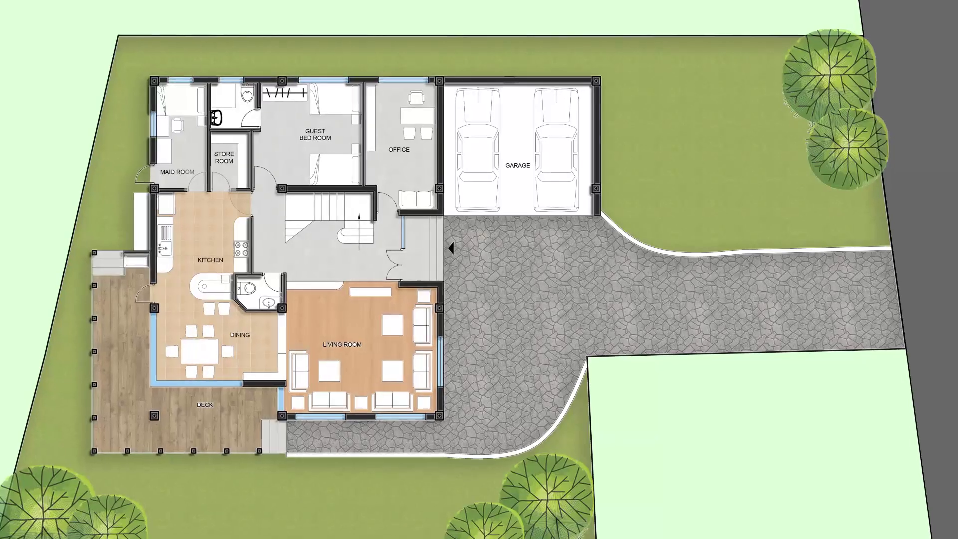